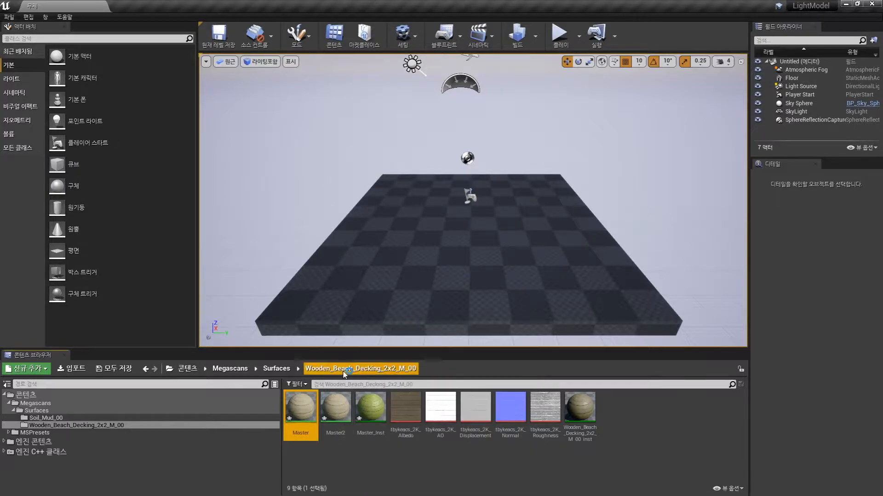
# Open the Master2 material, maximise its editor and bring the whole node graph into view
pyautogui.moveTo(314, 408)
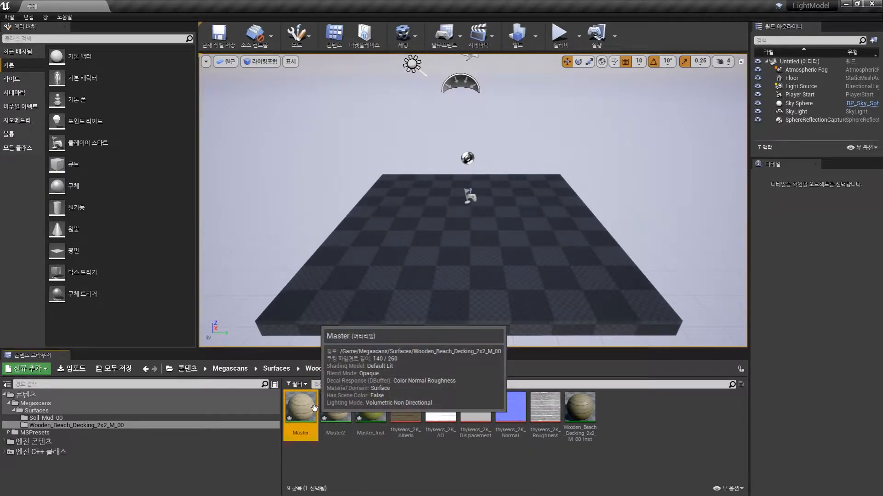
pyautogui.moveTo(337, 429)
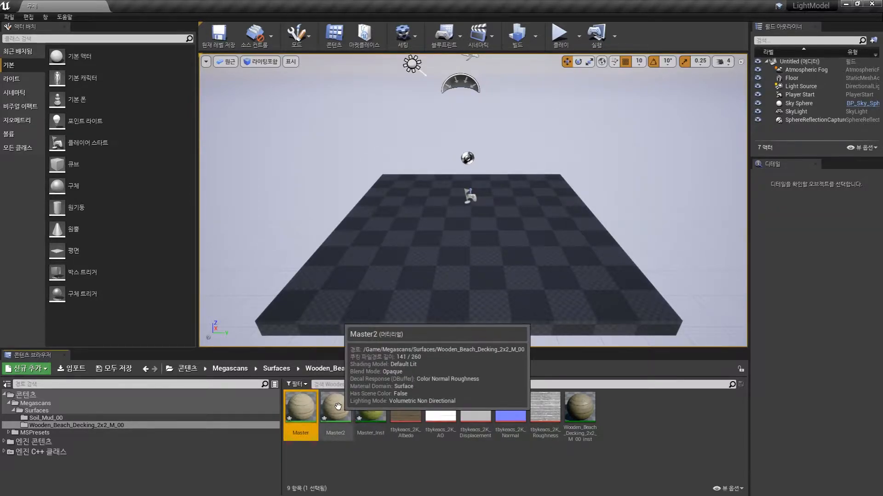
pyautogui.doubleClick(335, 409)
pyautogui.doubleClick(189, 17)
pyautogui.moveTo(309, 193); pyautogui.dragTo(639, 210, button='right')
pyautogui.scroll(-7, 404, 198)
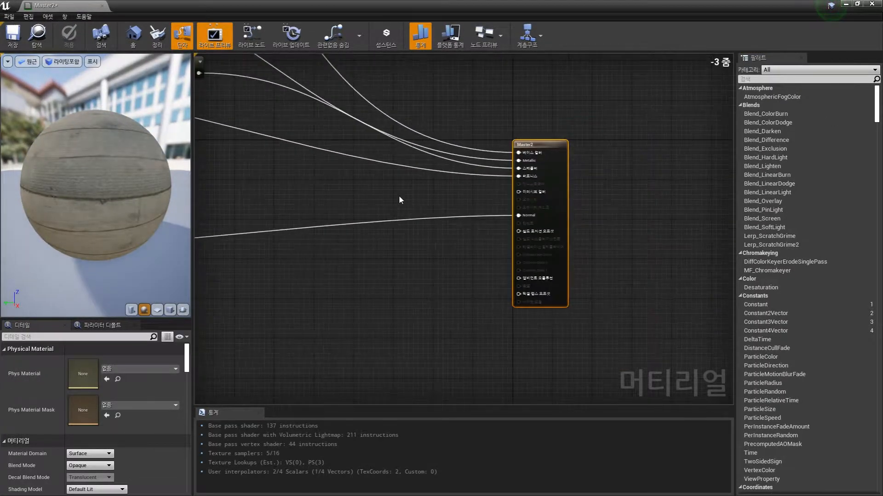
pyautogui.scroll(1, 516, 205)
pyautogui.moveTo(517, 205); pyautogui.dragTo(521, 247, button='right')
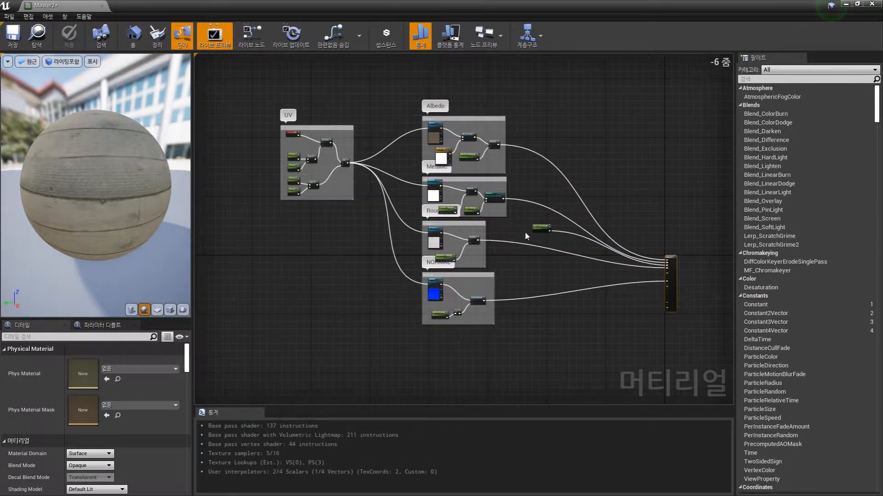
# Move the UV, Albedo, Metallic, Roughness and NORMAL node groups together up and away from the material output node
pyautogui.moveTo(312, 149); pyautogui.dragTo(542, 339)
pyautogui.moveTo(534, 230); pyautogui.dragTo(490, 162)
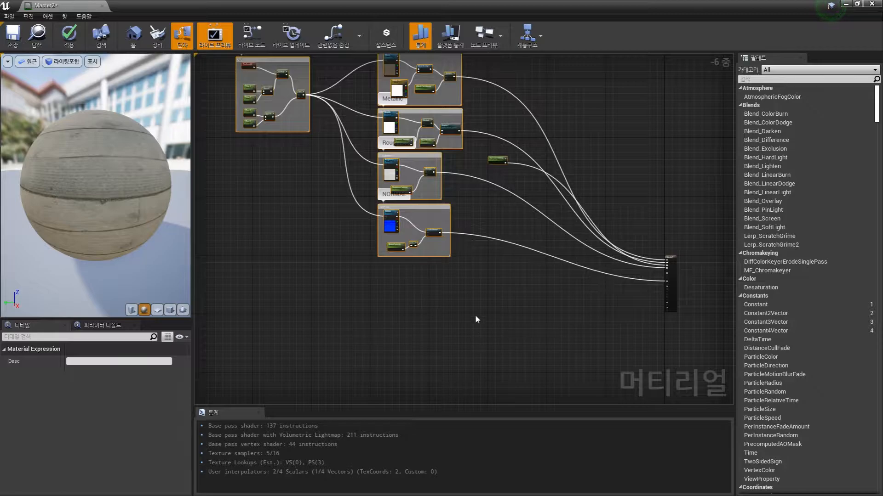
pyautogui.moveTo(475, 324); pyautogui.dragTo(508, 332, button='right')
pyautogui.click(542, 276)
pyautogui.moveTo(517, 254); pyautogui.dragTo(541, 257, button='right')
pyautogui.moveTo(270, 83); pyautogui.dragTo(570, 319)
pyautogui.click(572, 320)
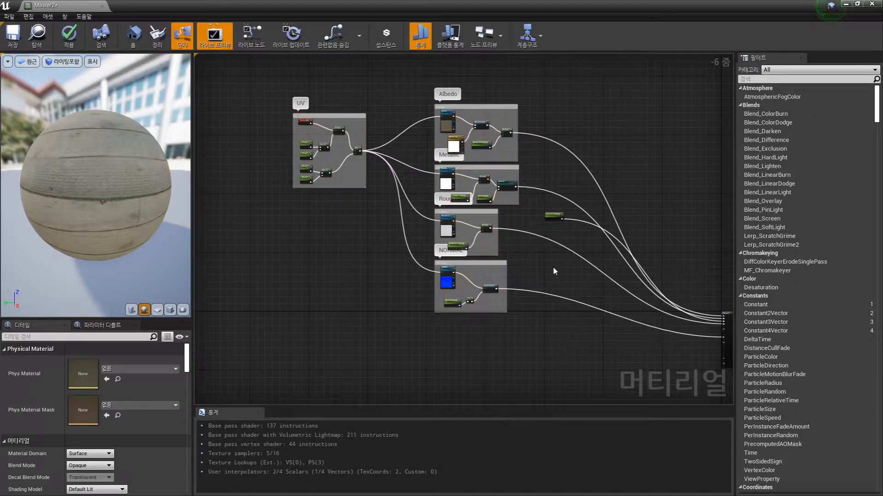
pyautogui.doubleClick(493, 4)
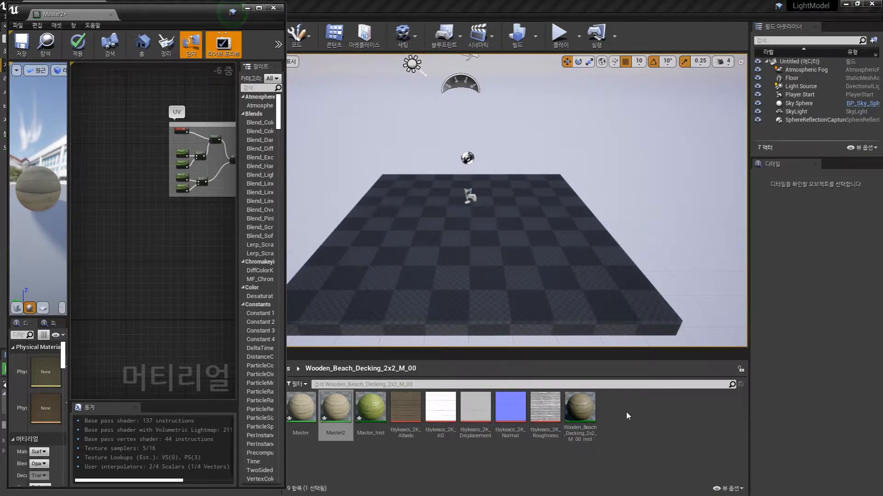
pyautogui.doubleClick(190, 17)
pyautogui.moveTo(370, 205); pyautogui.dragTo(419, 212, button='right')
pyautogui.moveTo(343, 129); pyautogui.dragTo(630, 352)
pyautogui.click(631, 353)
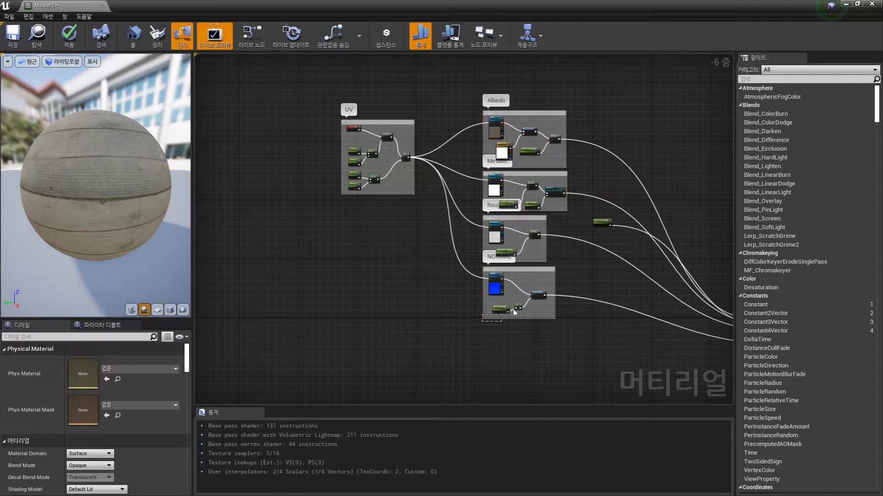
pyautogui.moveTo(564, 272); pyautogui.dragTo(569, 294)
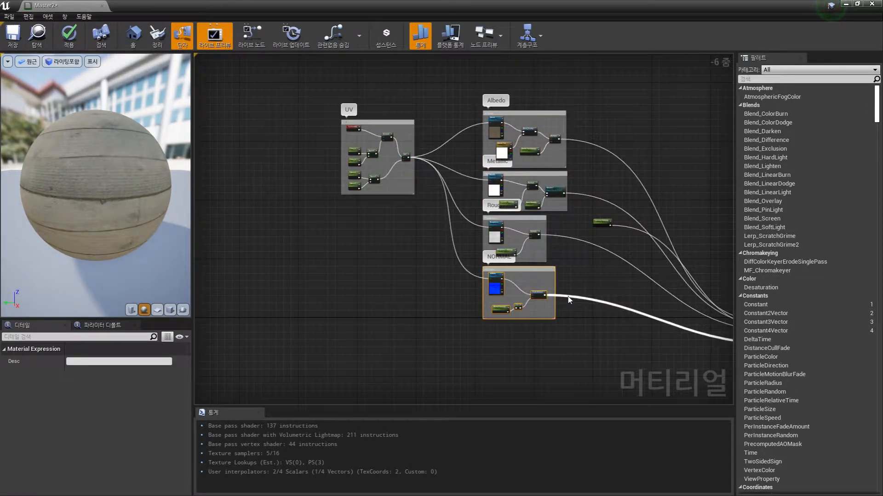
pyautogui.moveTo(609, 203); pyautogui.dragTo(565, 186, button='right')
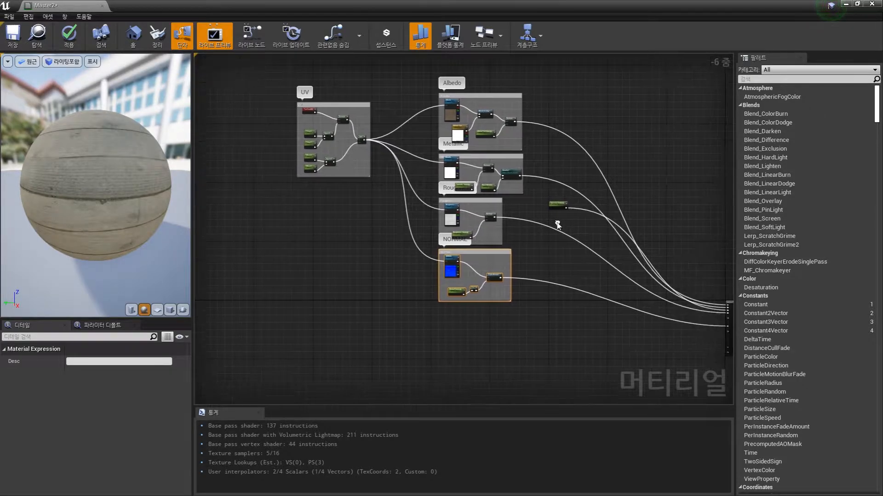
# Move all five node groups together down and closer to the Master2 output node, then clear the selection
pyautogui.moveTo(581, 90); pyautogui.dragTo(365, 276)
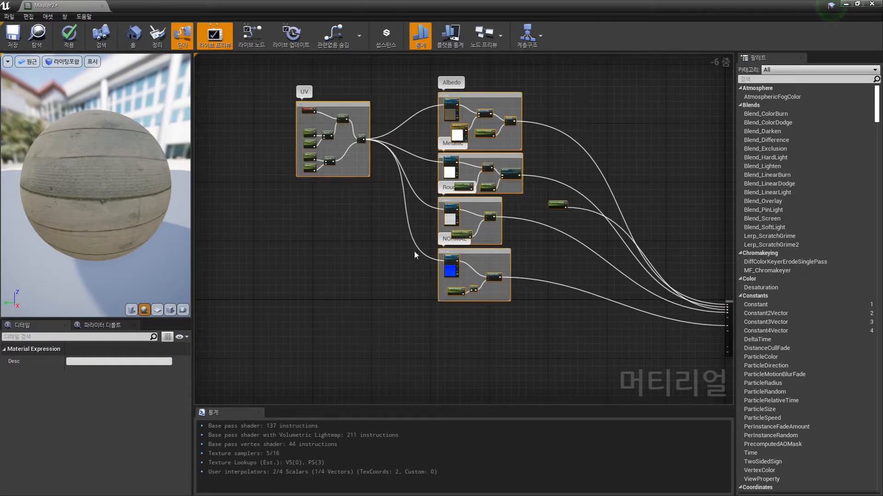
pyautogui.moveTo(487, 109); pyautogui.dragTo(543, 220)
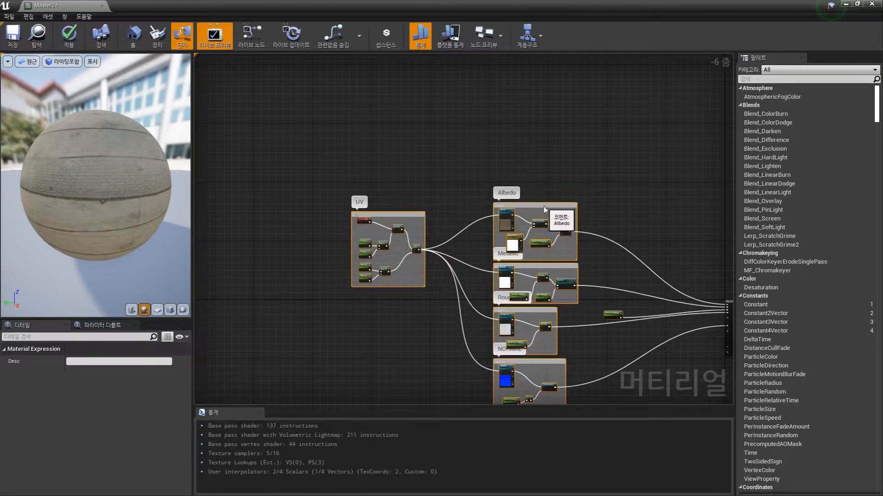
pyautogui.moveTo(582, 268); pyautogui.dragTo(548, 189, button='right')
pyautogui.click(563, 228)
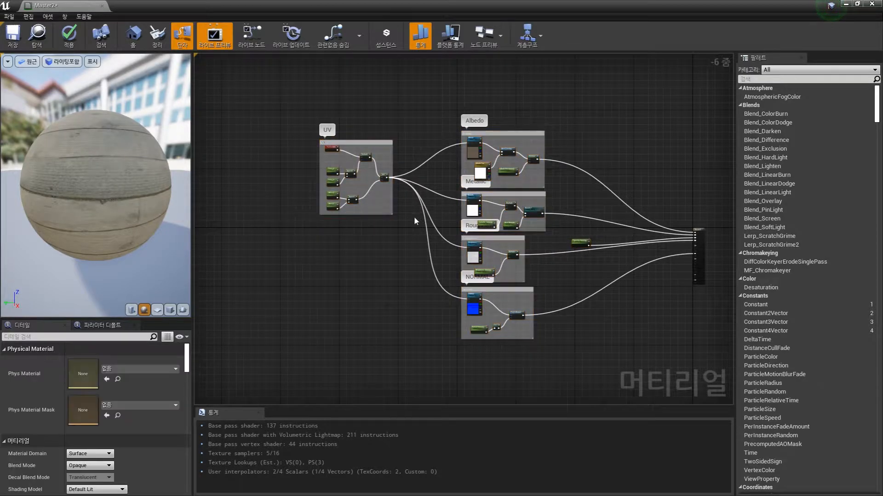
# Shift the UV and Albedo comment groups slightly apart and check the Metallic group
pyautogui.scroll(2, 455, 216)
pyautogui.moveTo(378, 123); pyautogui.dragTo(361, 138)
pyautogui.moveTo(479, 138); pyautogui.dragTo(382, 136, button='right')
pyautogui.moveTo(553, 111)
pyautogui.mouseDown()
pyautogui.moveTo(538, 112)
pyautogui.moveTo(560, 112)
pyautogui.mouseUp()
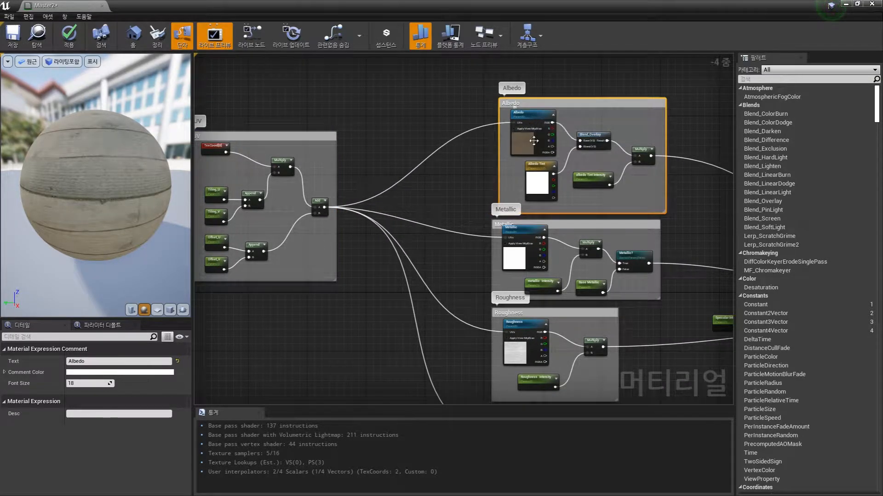
pyautogui.click(565, 225)
pyautogui.moveTo(615, 284); pyautogui.dragTo(578, 192, button='right')
pyautogui.click(533, 227)
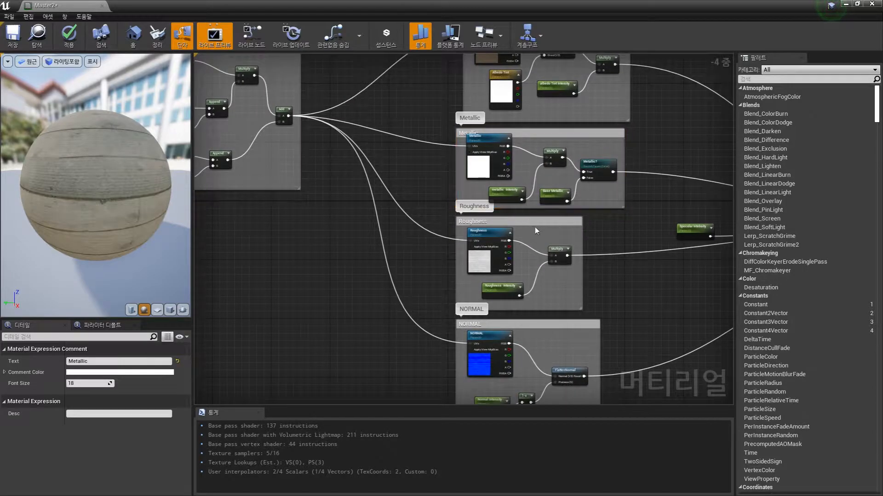
# Nudge the Roughness and NORMAL comment groups slightly and check the Roughness texture parameter's settings
pyautogui.moveTo(539, 231); pyautogui.dragTo(550, 235)
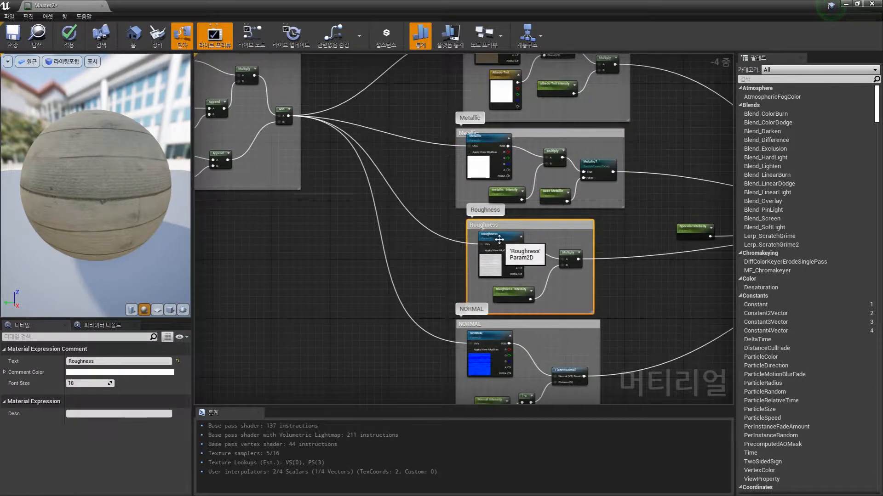
pyautogui.click(499, 239)
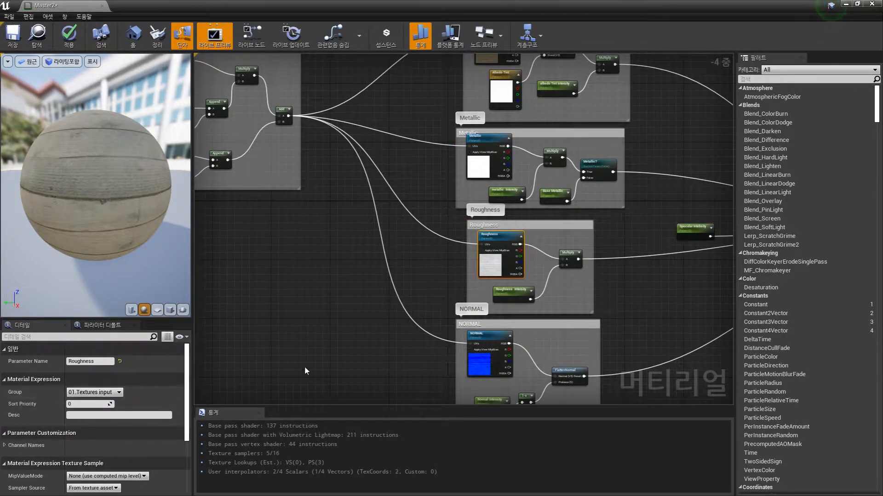
pyautogui.moveTo(540, 324); pyautogui.dragTo(551, 332)
pyautogui.moveTo(582, 305); pyautogui.dragTo(585, 301, button='right')
pyautogui.scroll(-3, 585, 300)
pyautogui.scroll(2, 556, 212)
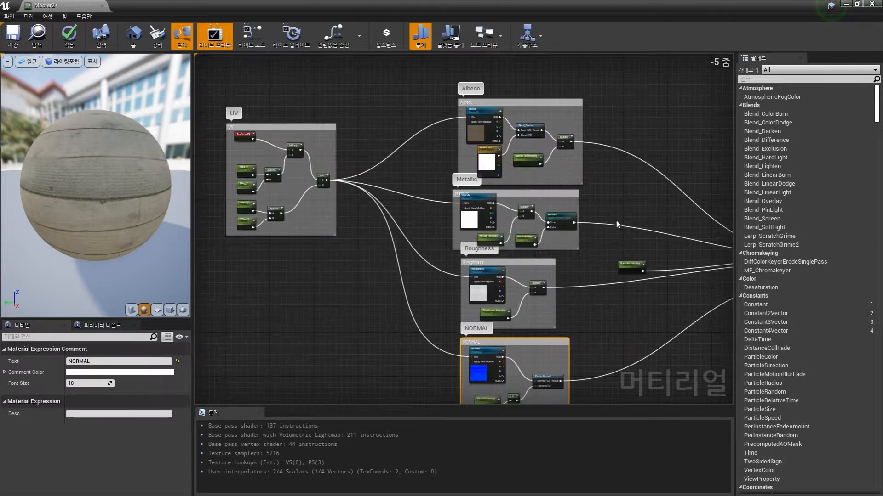
# Open the Blend_Overlay function from the Albedo group, examine its internal node network and close it
pyautogui.moveTo(614, 228); pyautogui.dragTo(540, 215, button='right')
pyautogui.moveTo(539, 173); pyautogui.dragTo(588, 250, button='right')
pyautogui.scroll(2, 574, 221)
pyautogui.moveTo(561, 221); pyautogui.dragTo(638, 237, button='right')
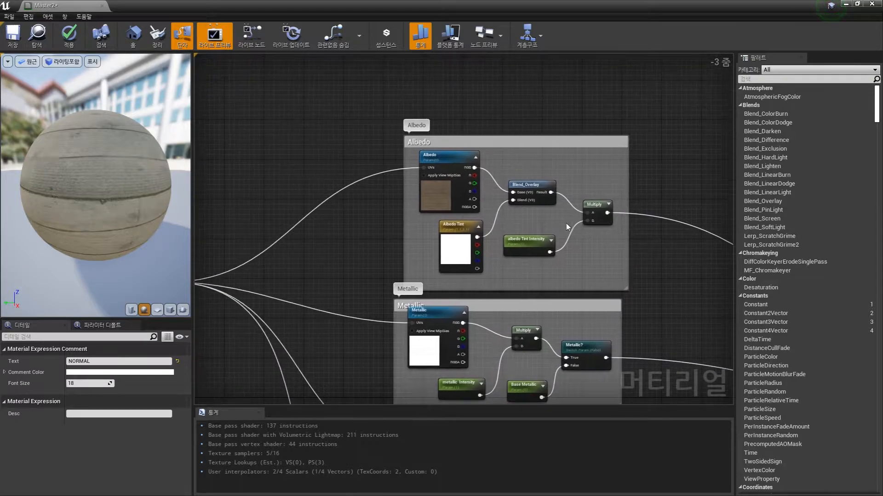
pyautogui.doubleClick(528, 184)
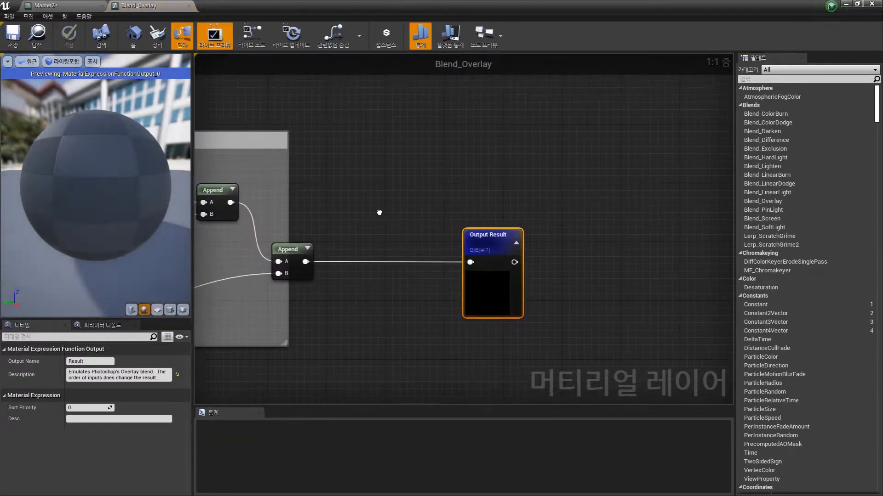
pyautogui.scroll(-8, 627, 205)
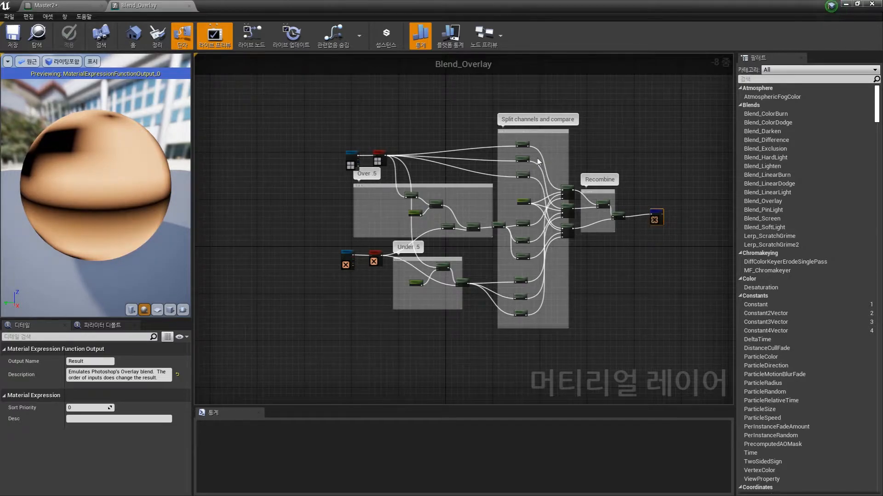
pyautogui.scroll(4, 653, 217)
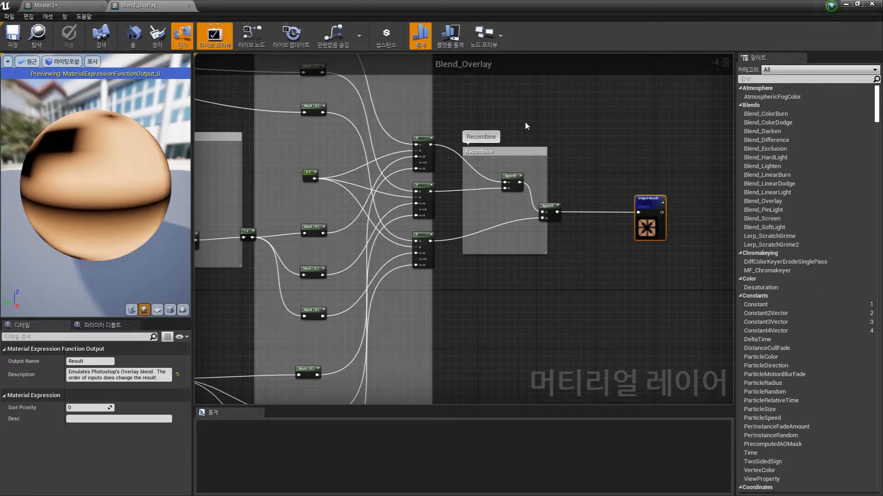
pyautogui.click(189, 5)
pyautogui.scroll(-3, 400, 279)
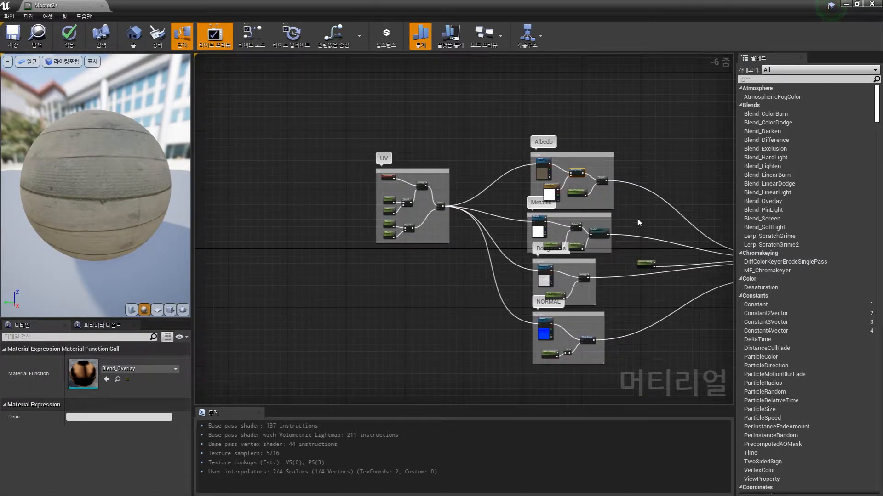
pyautogui.click(638, 223)
pyautogui.scroll(2, 484, 211)
pyautogui.moveTo(304, 120); pyautogui.dragTo(491, 305)
pyautogui.click(515, 278)
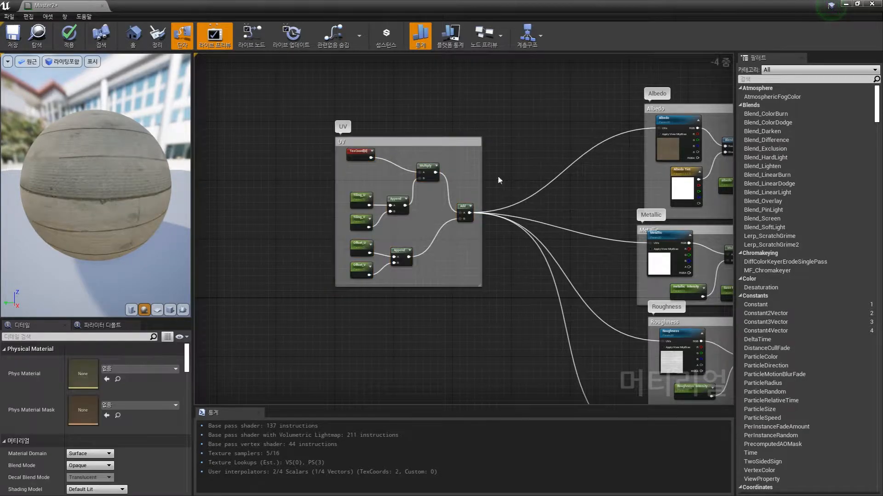
# Create a material function named UV_01 in the Wooden_Beach_Decking_2x2_M_00 folder
pyautogui.doubleClick(509, 6)
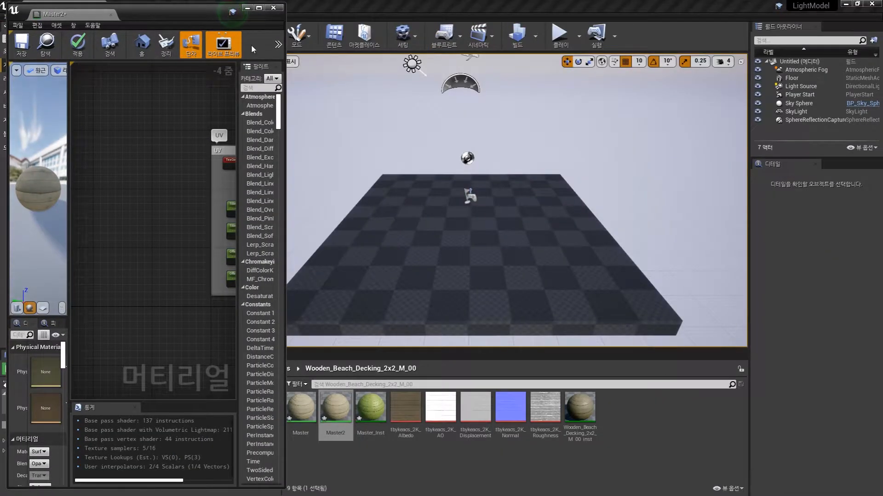
pyautogui.moveTo(182, 11); pyautogui.dragTo(181, 8)
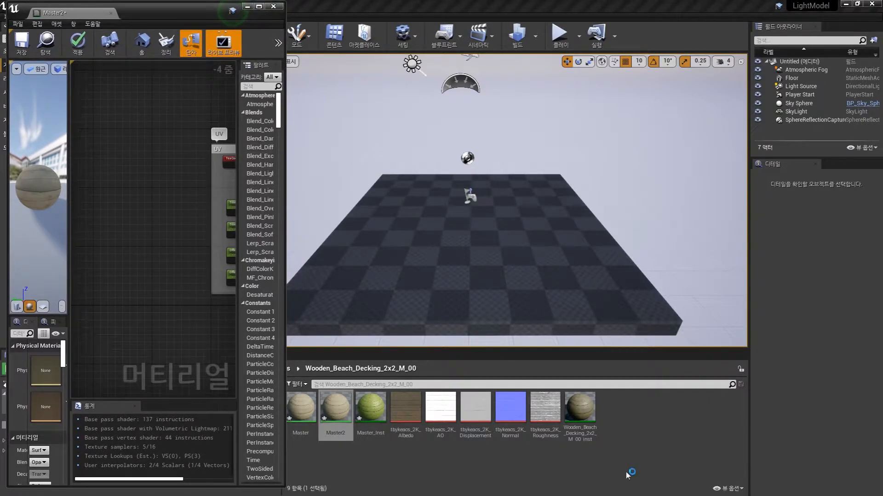
pyautogui.rightClick(622, 404)
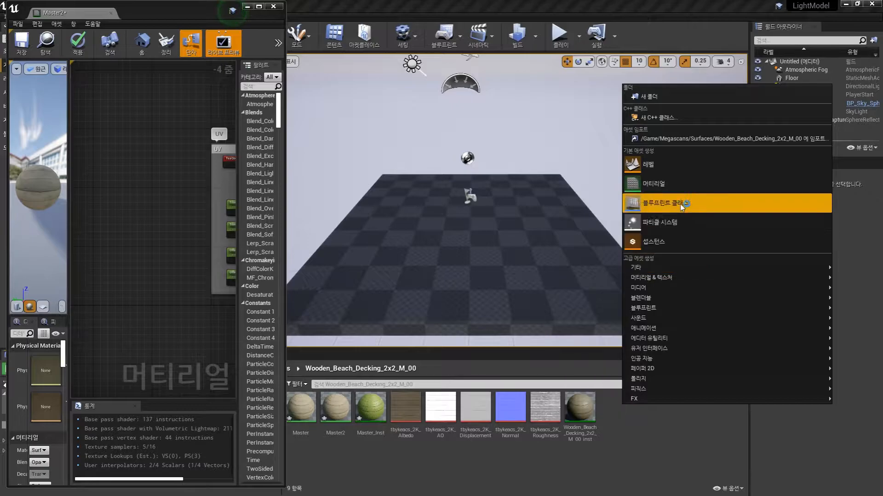
pyautogui.moveTo(678, 281)
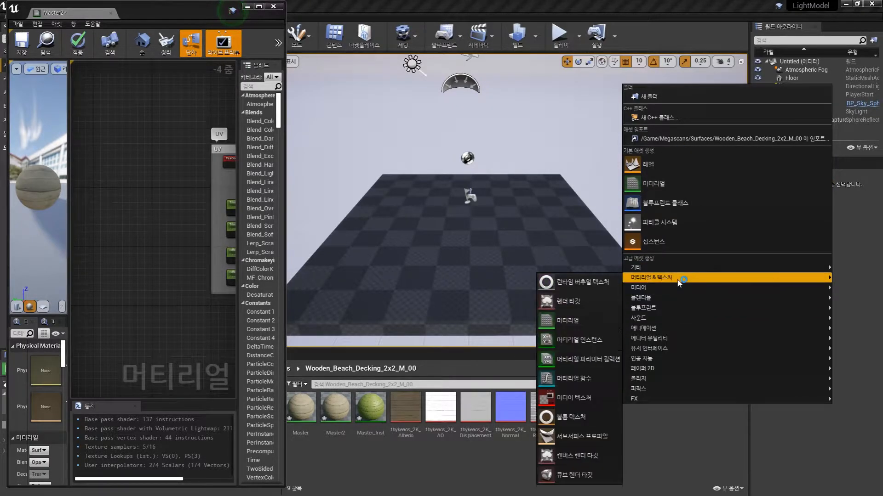
pyautogui.click(583, 379)
pyautogui.write('UV_01')
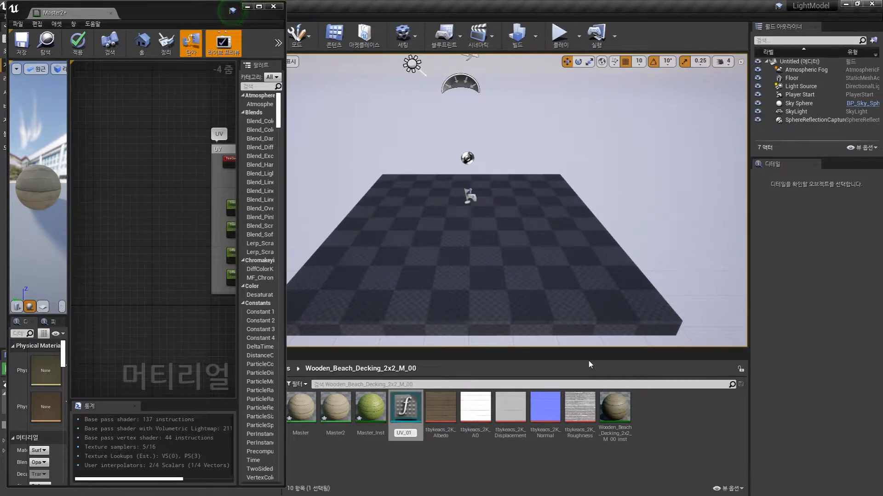
pyautogui.press('Return')
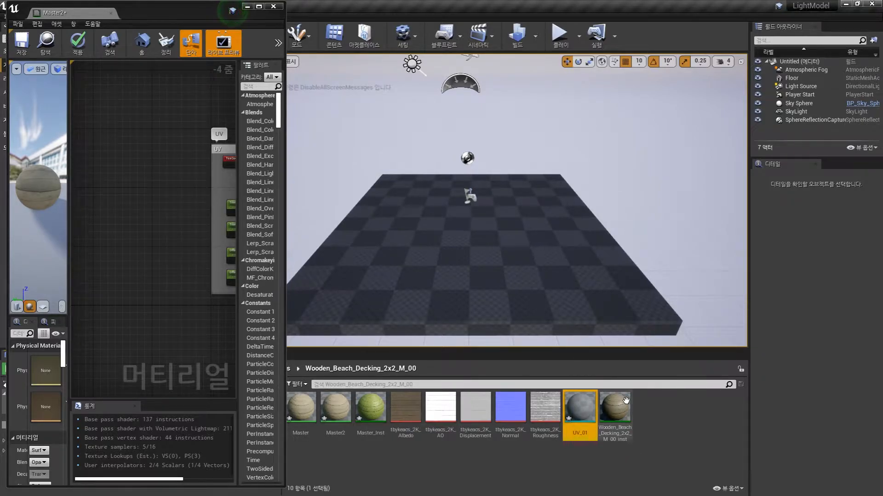
# Open the UV_01 function in a maximised editor alongside Master2 and bring its Output Result node into view
pyautogui.doubleClick(580, 406)
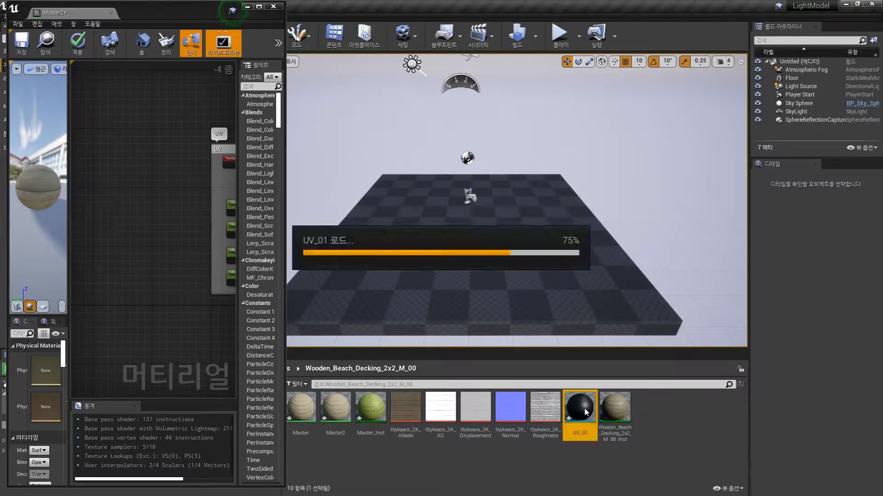
pyautogui.click(259, 6)
pyautogui.click(102, 6)
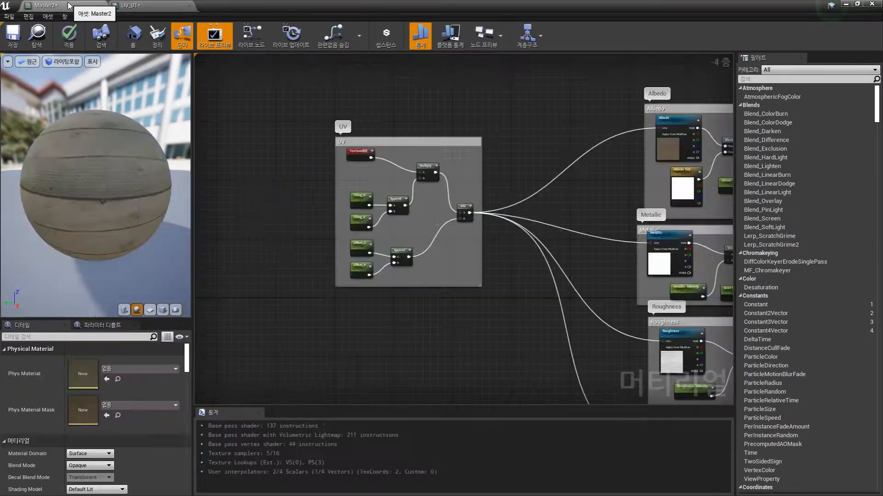
pyautogui.click(158, 6)
pyautogui.moveTo(487, 209); pyautogui.dragTo(686, 213, button='right')
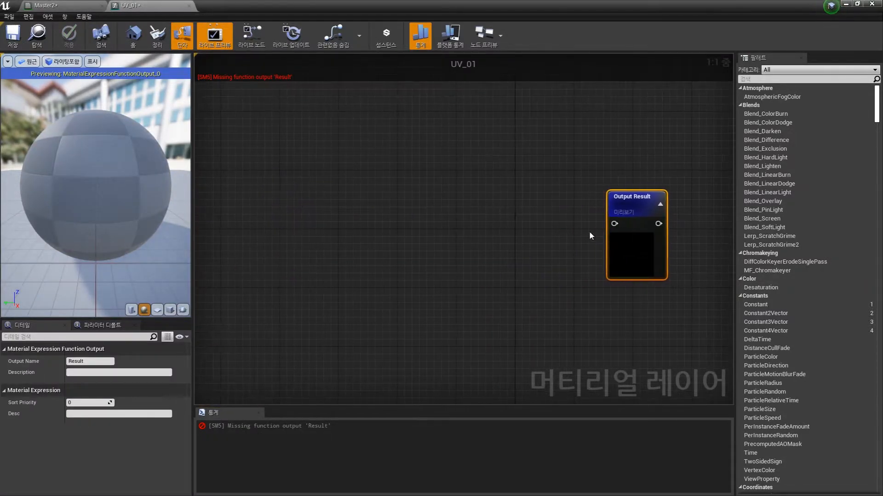
pyautogui.moveTo(601, 235); pyautogui.dragTo(554, 211, button='right')
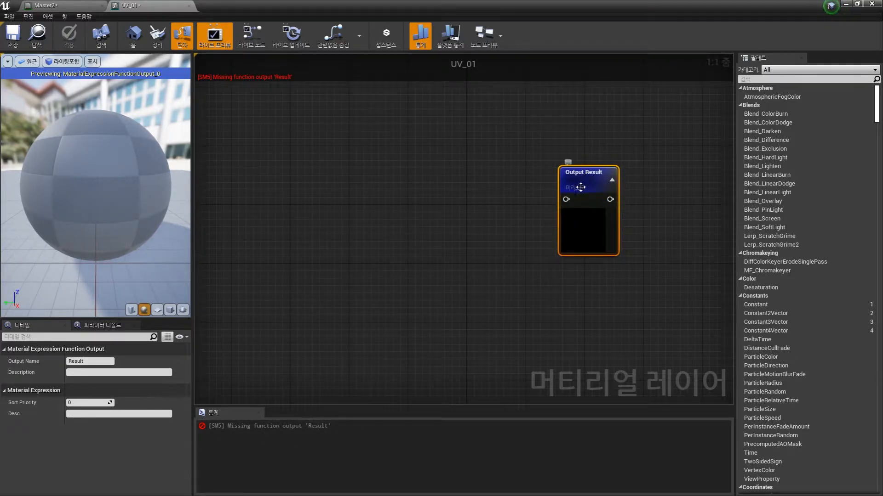
pyautogui.moveTo(506, 182); pyautogui.dragTo(524, 185, button='right')
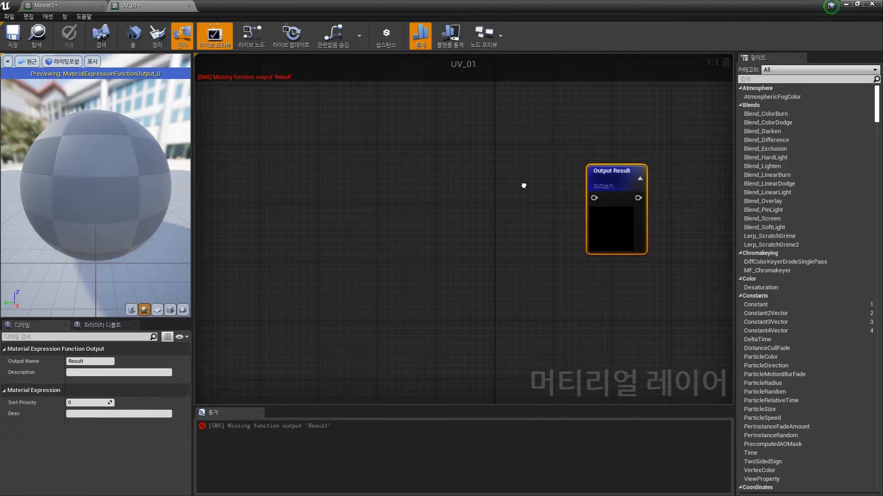
# Rename the output of the UV_01 function to UV
pyautogui.click(69, 361)
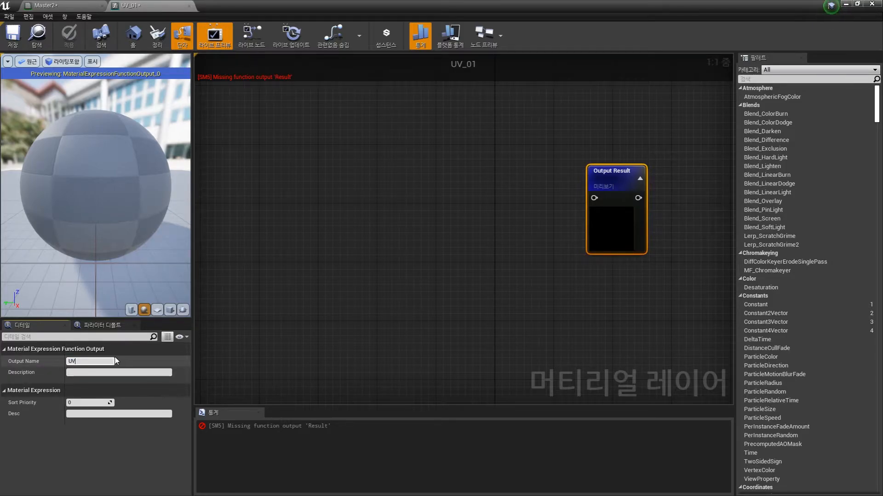
pyautogui.press('Return')
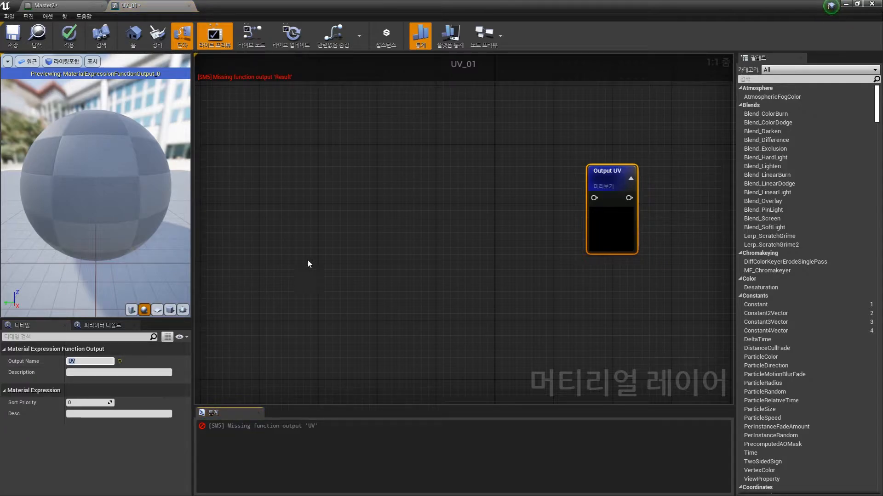
pyautogui.moveTo(560, 191); pyautogui.dragTo(570, 192, button='right')
# In Master2, nudge the TexCoord, Multiply and Add nodes inside the UV comment group into a tidier layout
pyautogui.click(69, 5)
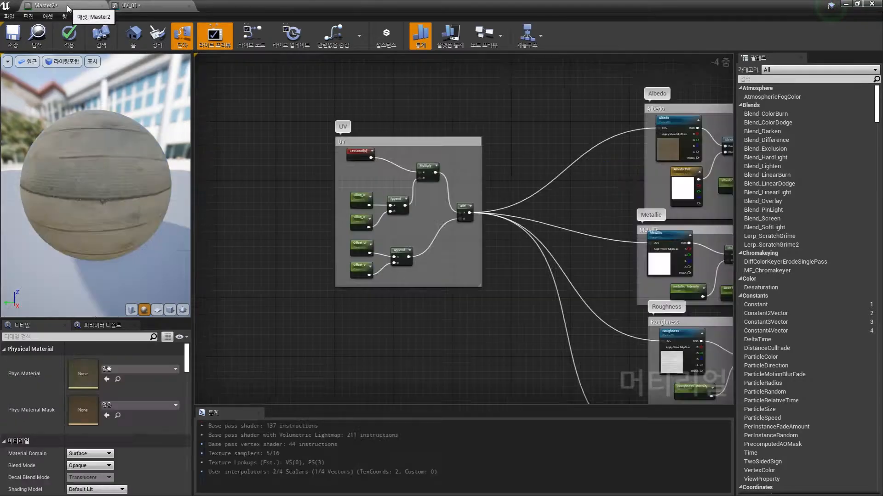
pyautogui.scroll(2, 392, 152)
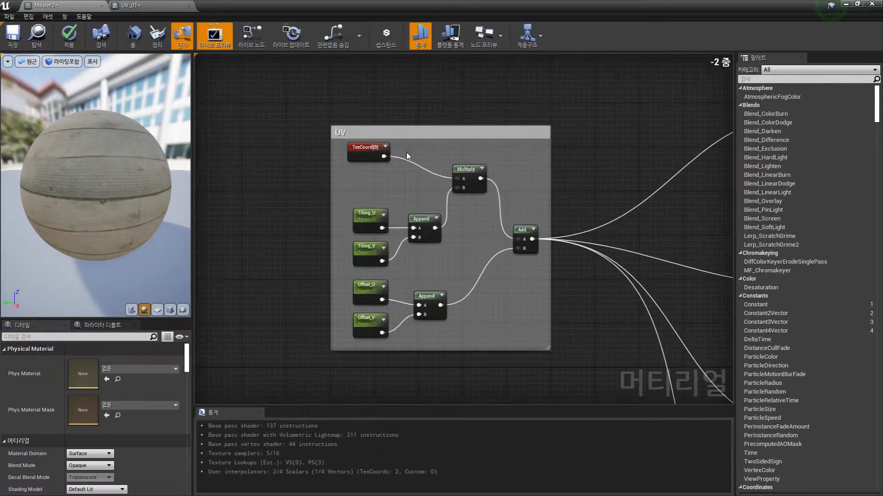
pyautogui.moveTo(435, 177); pyautogui.dragTo(422, 155, button='right')
pyautogui.moveTo(364, 134); pyautogui.dragTo(369, 143)
pyautogui.moveTo(470, 156); pyautogui.dragTo(469, 155)
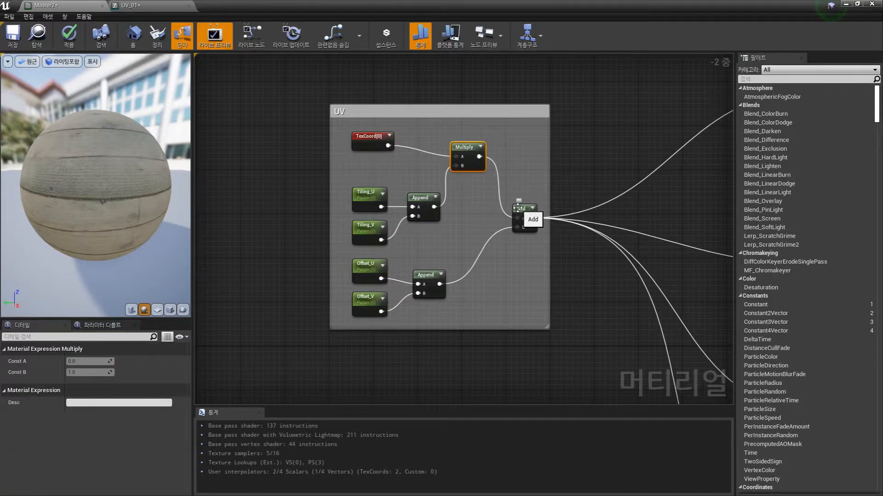
pyautogui.moveTo(518, 208); pyautogui.dragTo(518, 203)
pyautogui.click(420, 198)
# Copy all the nodes inside Master2's UV comment group, from TexCoord through Add, without the comment box
pyautogui.moveTo(354, 182); pyautogui.dragTo(423, 241)
pyautogui.moveTo(337, 255); pyautogui.dragTo(453, 306)
pyautogui.click(531, 315)
pyautogui.moveTo(532, 314); pyautogui.dragTo(355, 126)
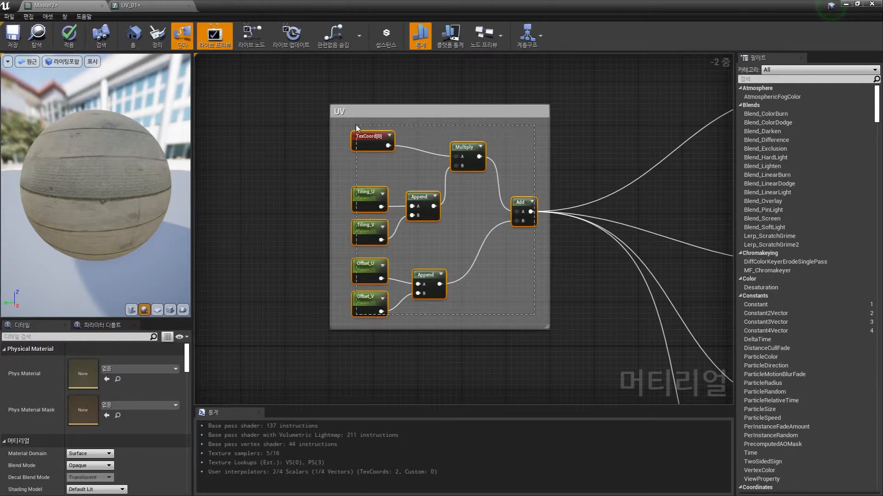
pyautogui.click(520, 254)
pyautogui.moveTo(522, 127); pyautogui.dragTo(353, 323)
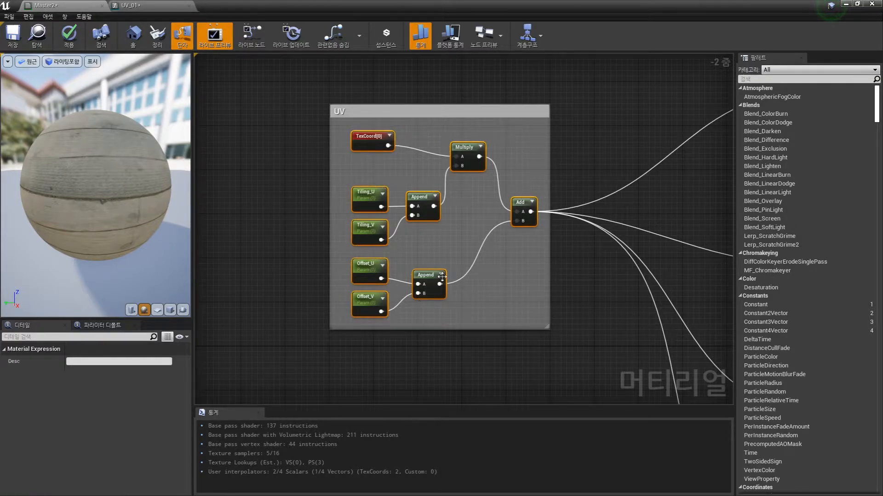
# Paste the copied nodes into the UV_01 function and connect the Add output to the Output UV node's input
pyautogui.click(156, 6)
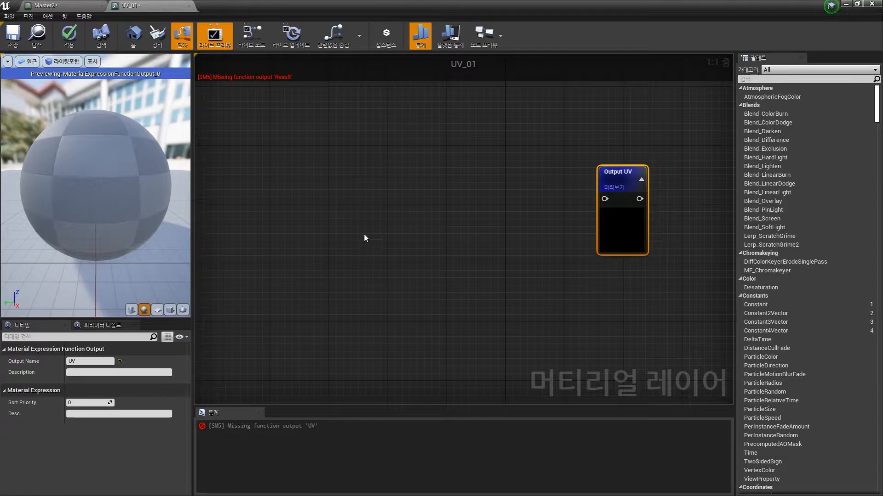
pyautogui.hotkey('ctrl', 'v')
pyautogui.moveTo(415, 200); pyautogui.dragTo(427, 259, button='right')
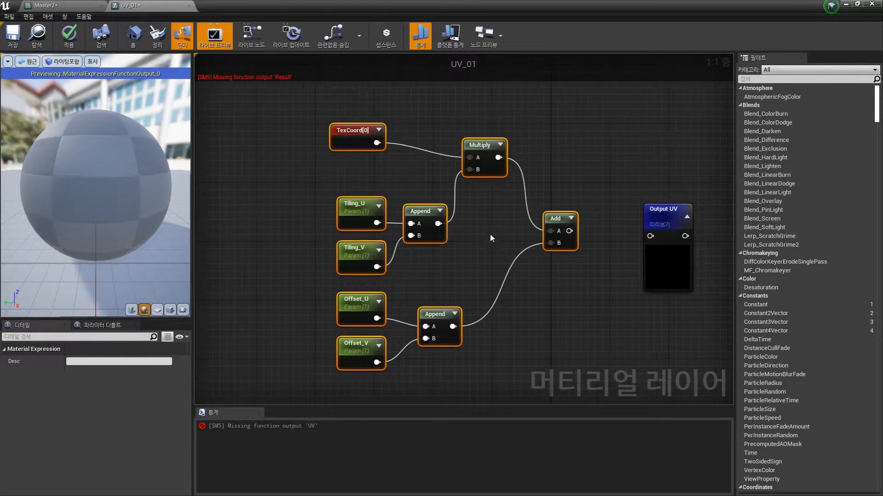
pyautogui.moveTo(481, 157); pyautogui.dragTo(459, 165)
pyautogui.moveTo(545, 238); pyautogui.dragTo(650, 236)
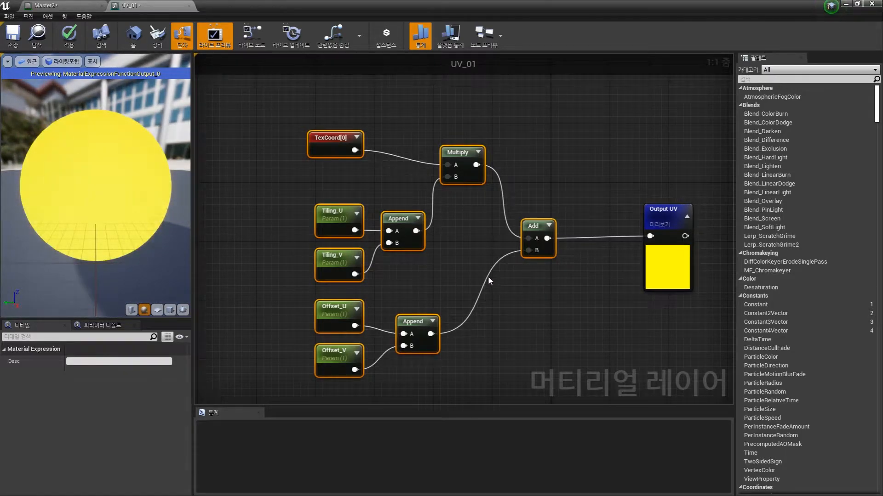
# Space out the pasted nodes by moving TexCoord and the Tiling and Offset parameters away from the Append nodes and adjusting the lower Append, Multiply and Add
pyautogui.click(338, 144)
pyautogui.moveTo(337, 144); pyautogui.dragTo(330, 152)
pyautogui.moveTo(343, 219); pyautogui.dragTo(315, 220)
pyautogui.moveTo(338, 258); pyautogui.dragTo(307, 258)
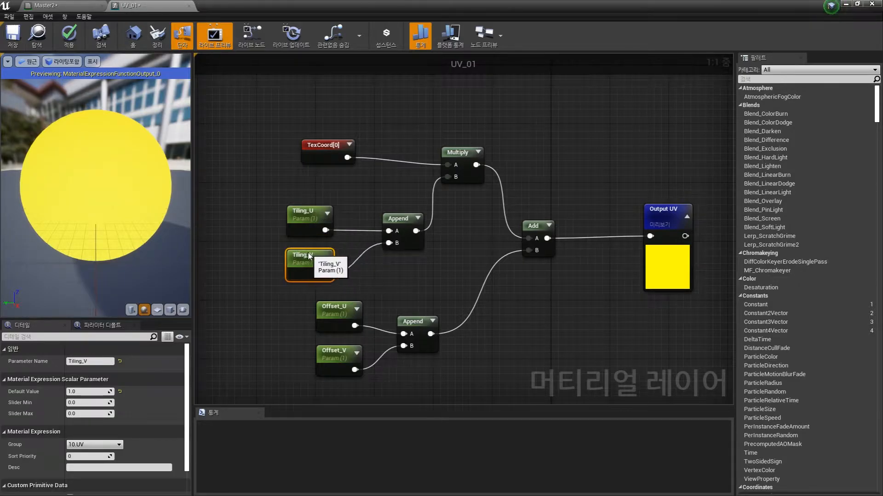
pyautogui.moveTo(323, 311); pyautogui.dragTo(300, 311)
pyautogui.moveTo(329, 348); pyautogui.dragTo(307, 348)
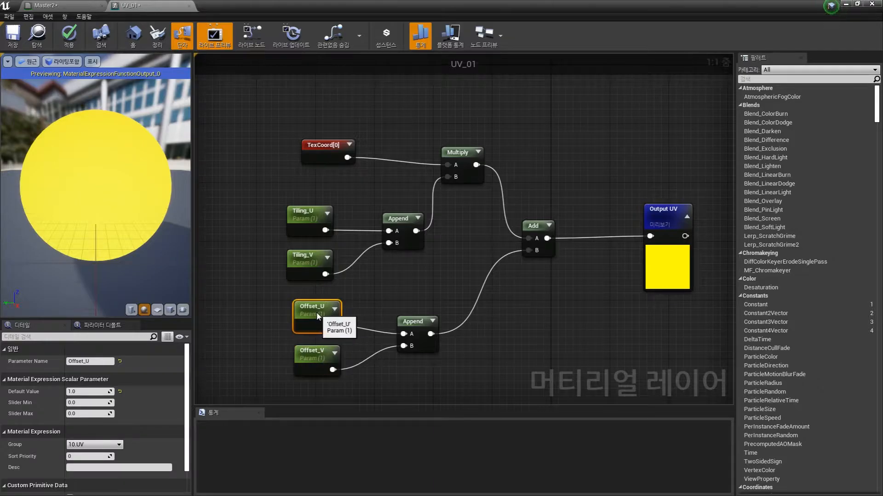
pyautogui.moveTo(415, 329); pyautogui.dragTo(408, 322)
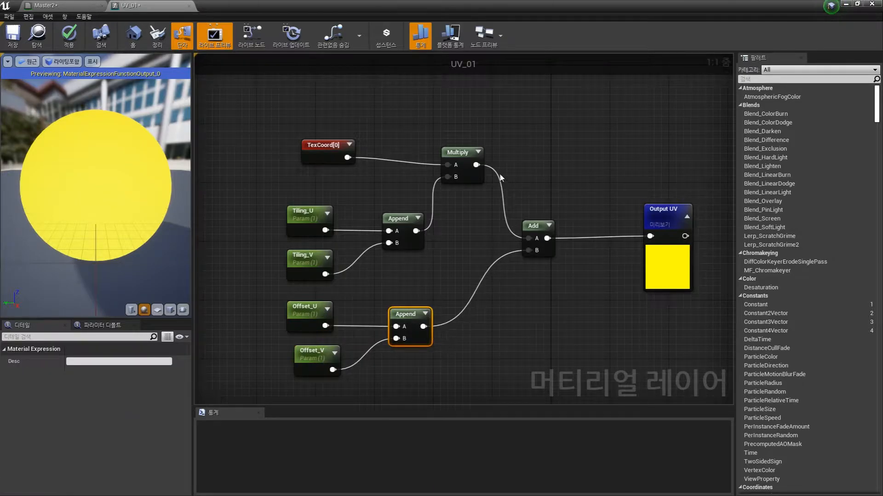
pyautogui.moveTo(460, 157); pyautogui.dragTo(459, 163)
pyautogui.moveTo(539, 224); pyautogui.dragTo(547, 210)
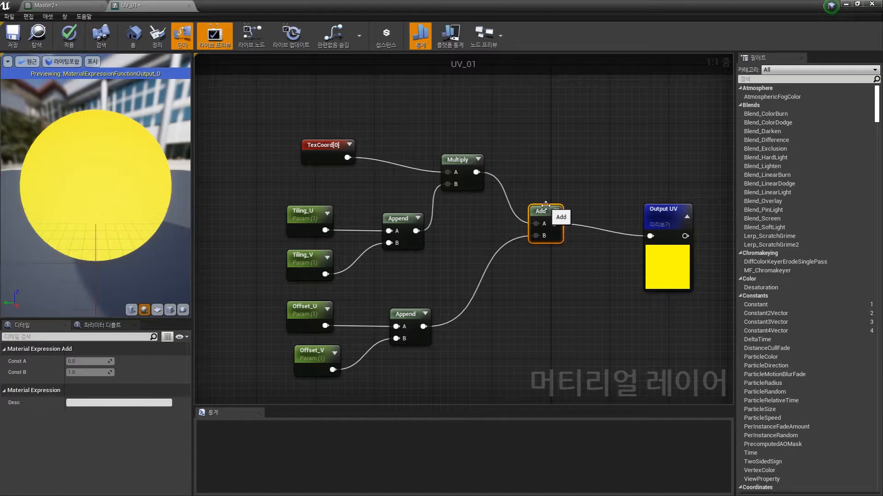
# Add a Constant4Vector node in the empty space before the Tiling and Offset parameters
pyautogui.click(317, 148)
pyautogui.moveTo(317, 150); pyautogui.dragTo(403, 97, button='right')
pyautogui.moveTo(397, 139); pyautogui.dragTo(448, 324)
pyautogui.moveTo(346, 220); pyautogui.dragTo(381, 229, button='right')
pyautogui.rightClick(369, 176)
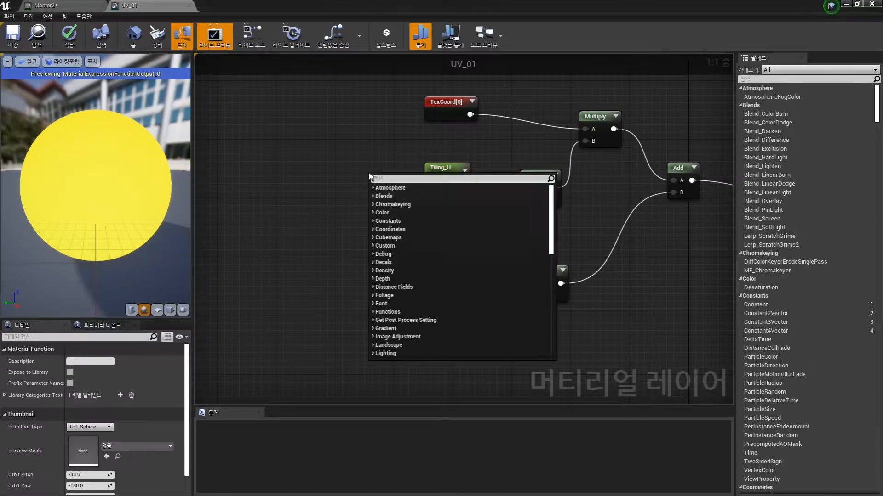
pyautogui.click(355, 191)
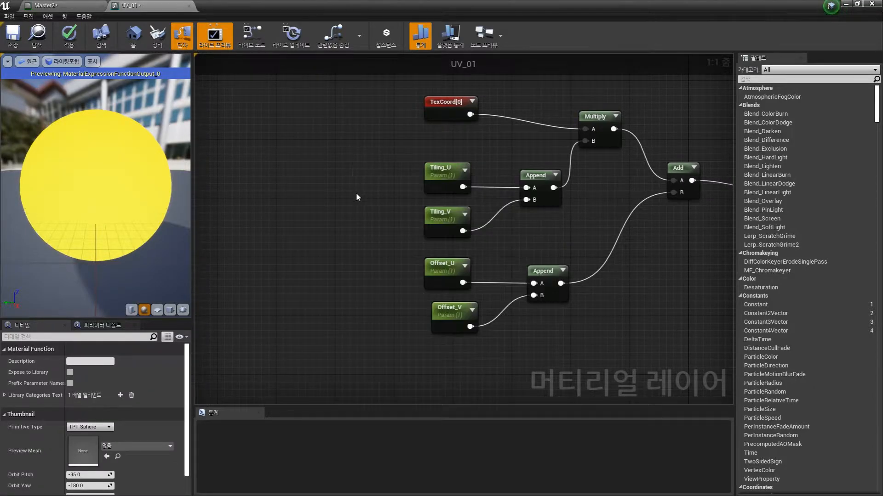
pyautogui.moveTo(359, 201); pyautogui.dragTo(368, 175, button='right')
pyautogui.press('4')
pyautogui.click(366, 176)
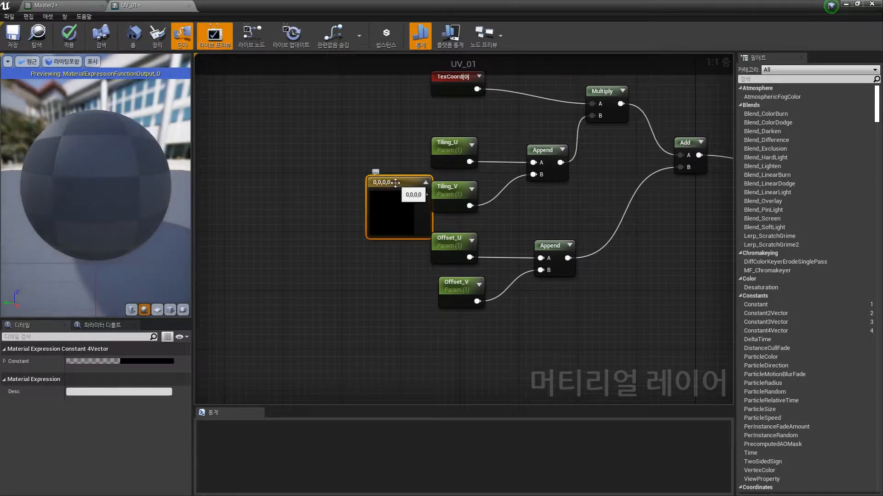
pyautogui.moveTo(398, 179); pyautogui.dragTo(373, 164)
# Convert the Constant4Vector node to a parameter named UV_ms
pyautogui.rightClick(373, 163)
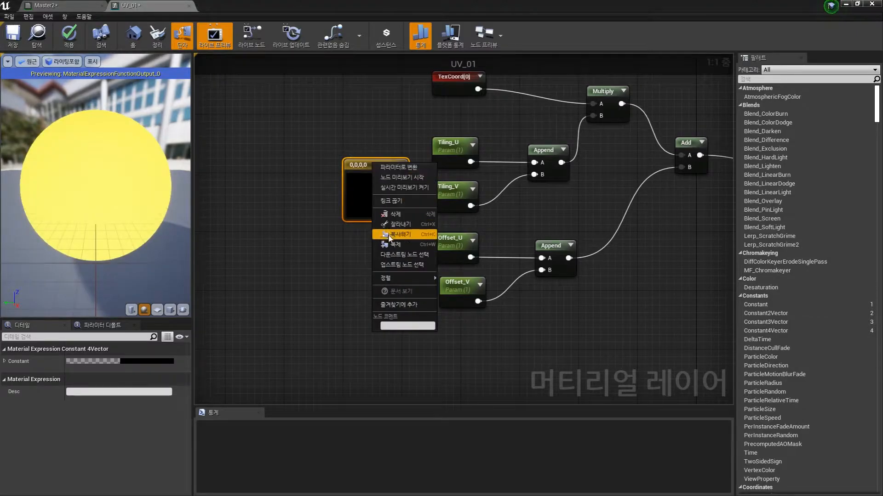
pyautogui.click(405, 168)
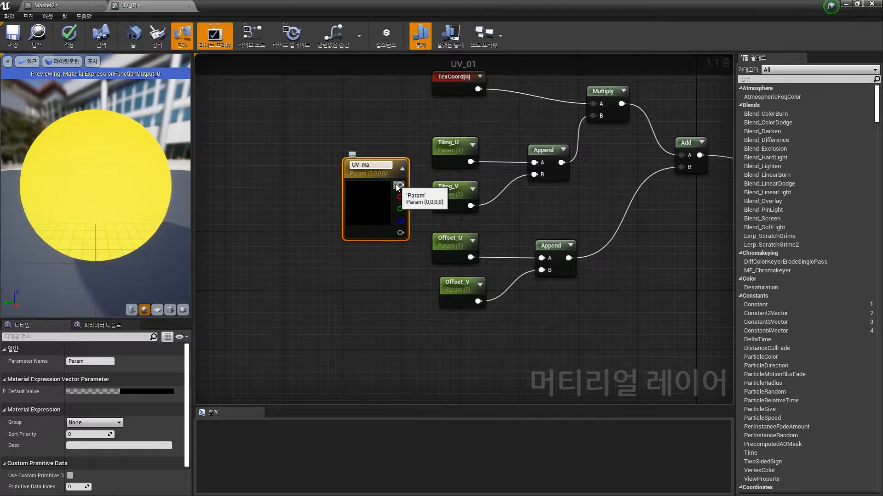
pyautogui.press('Return')
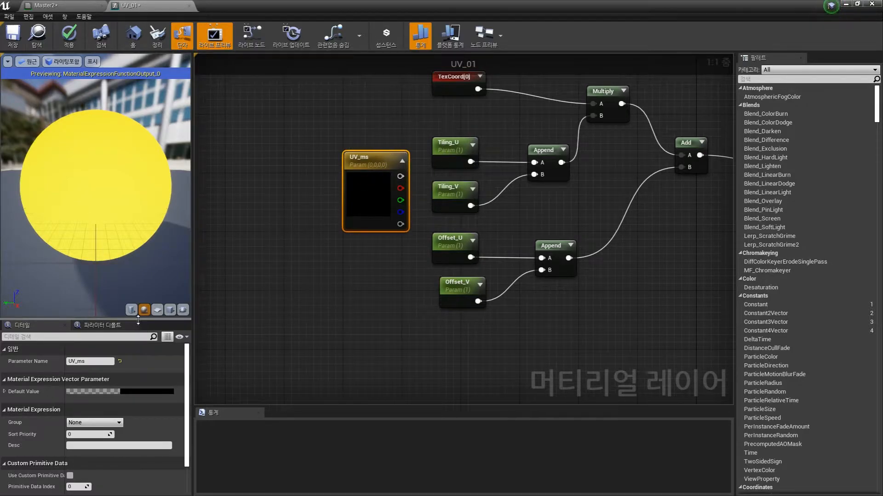
# Name the R channel of the UV_ms parameter Tiling_U, copying the name from the existing scalar parameter
pyautogui.moveTo(138, 320); pyautogui.dragTo(138, 235)
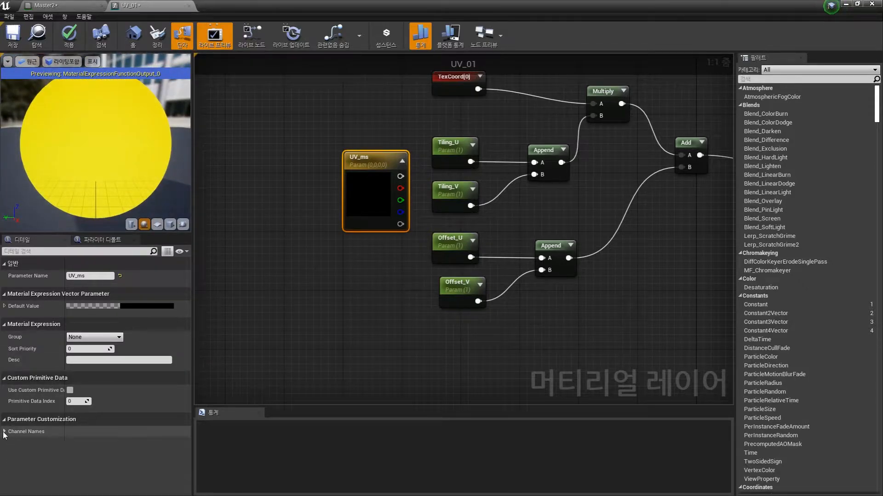
pyautogui.click(4, 432)
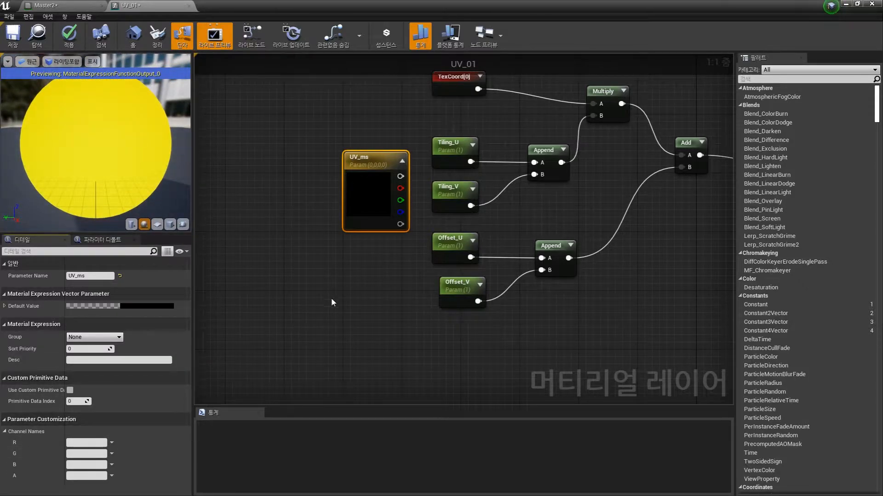
pyautogui.click(450, 154)
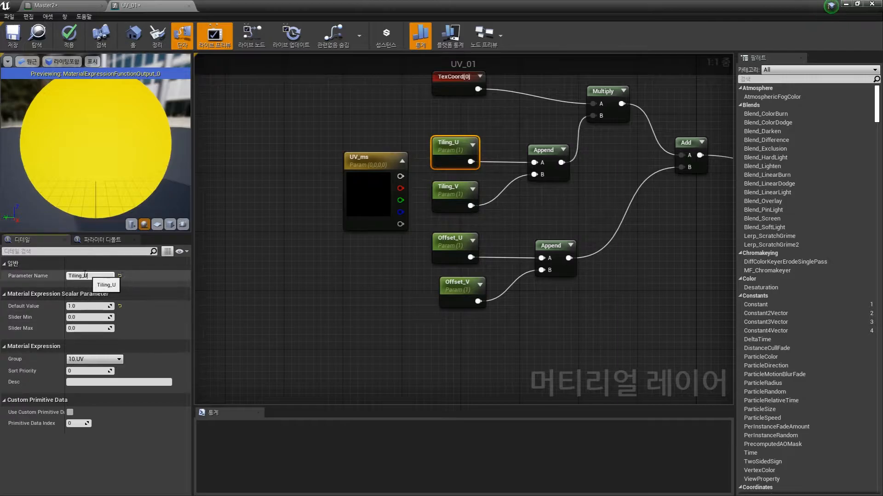
pyautogui.click(351, 177)
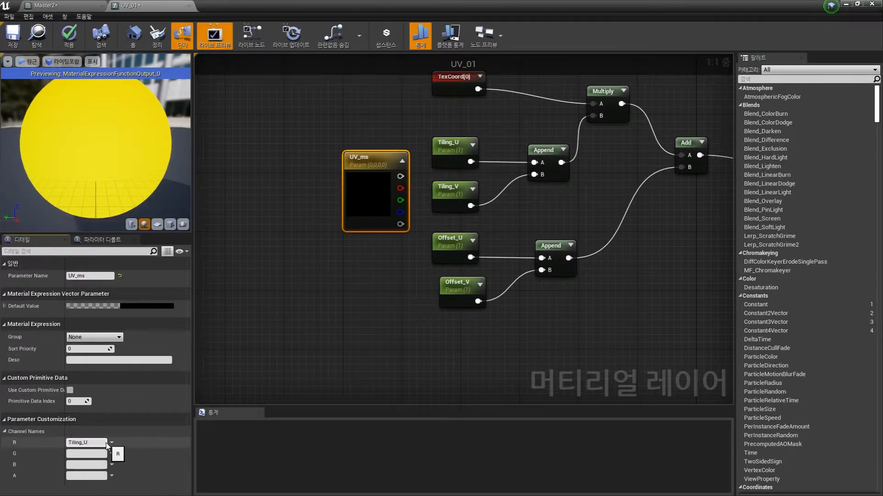
pyautogui.click(322, 270)
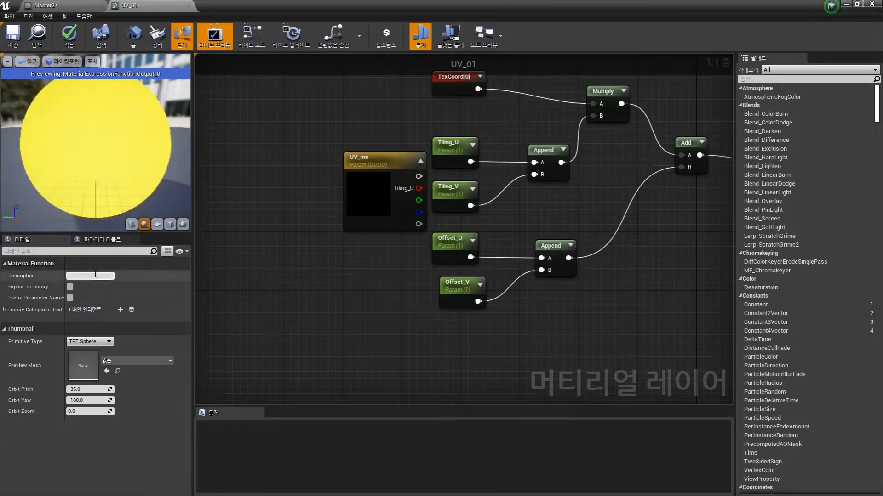
# Name the G channel of UV_ms Tiling_V, expand its default values and shift the node slightly away from the scalar parameters
pyautogui.click(452, 192)
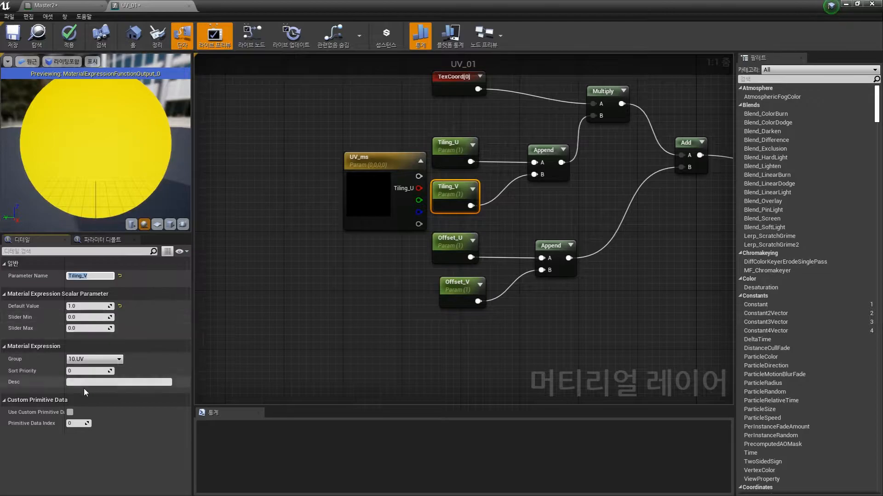
pyautogui.click(348, 211)
pyautogui.click(85, 454)
pyautogui.write('Tiling_V')
pyautogui.click(4, 306)
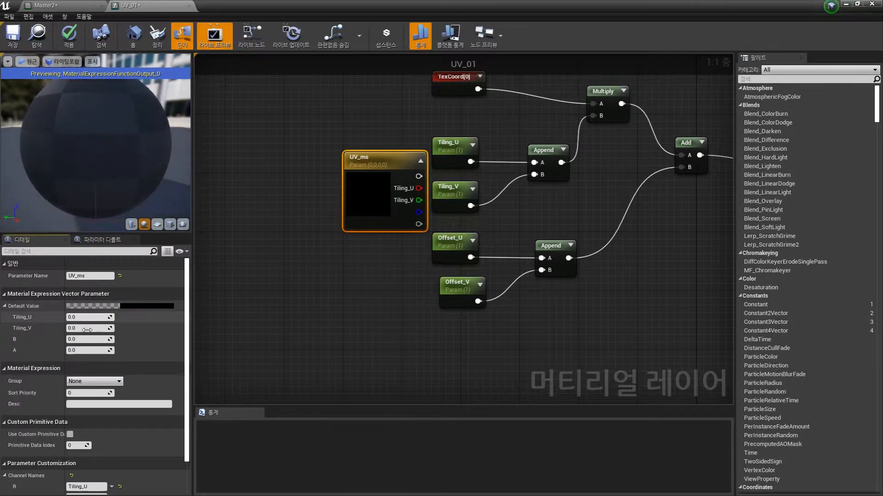
pyautogui.moveTo(395, 183); pyautogui.dragTo(388, 175)
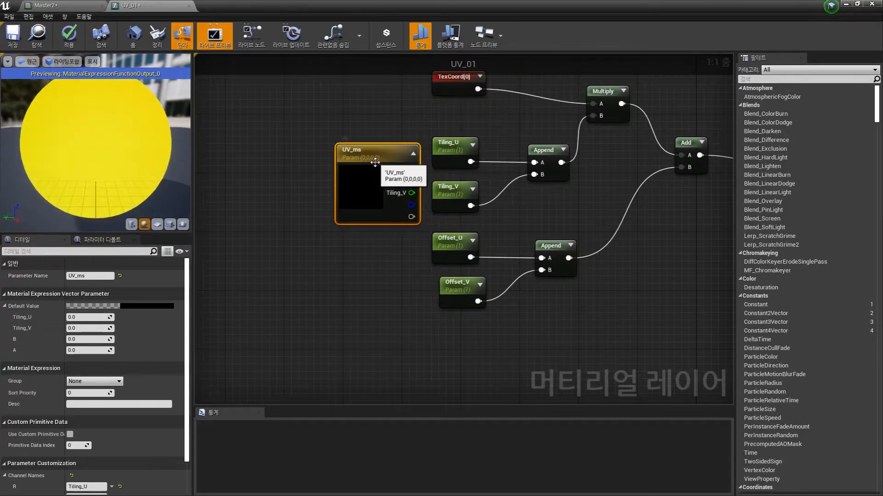
# Name the B channel of UV_ms Offset_U, copying the name from the existing scalar parameter
pyautogui.click(453, 250)
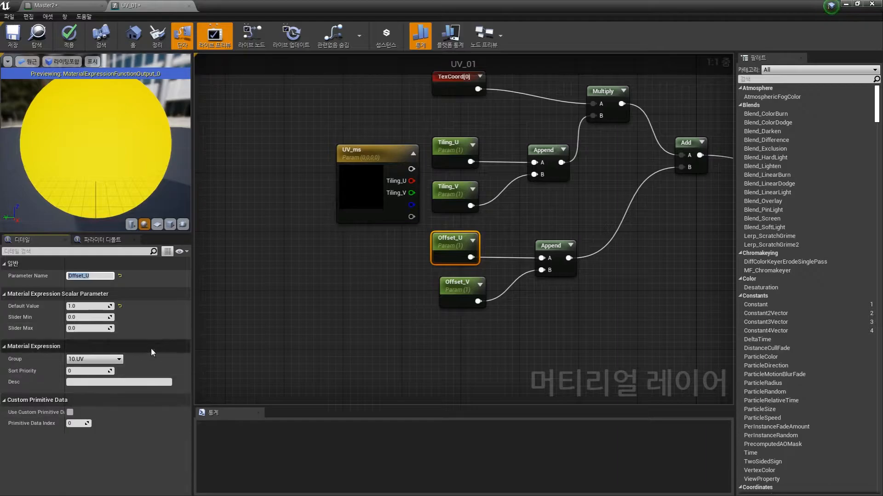
pyautogui.click(371, 189)
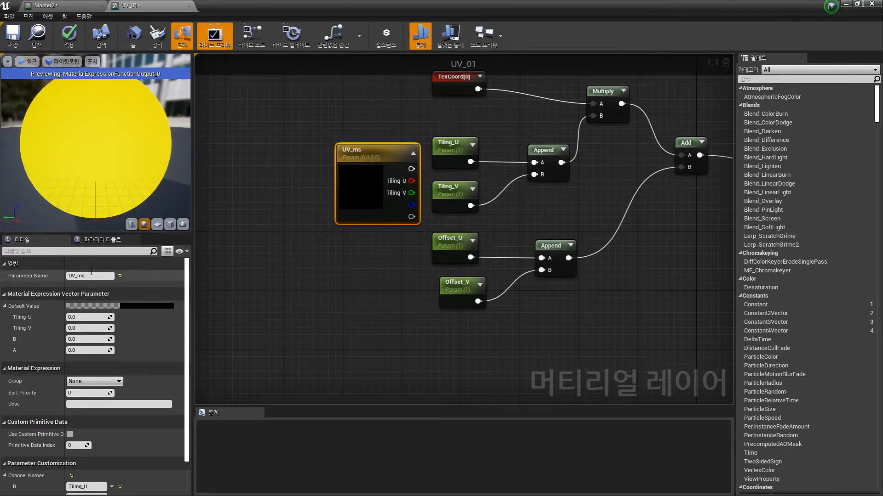
pyautogui.scroll(-2, 138, 423)
pyautogui.click(85, 473)
pyautogui.write('Offset_U')
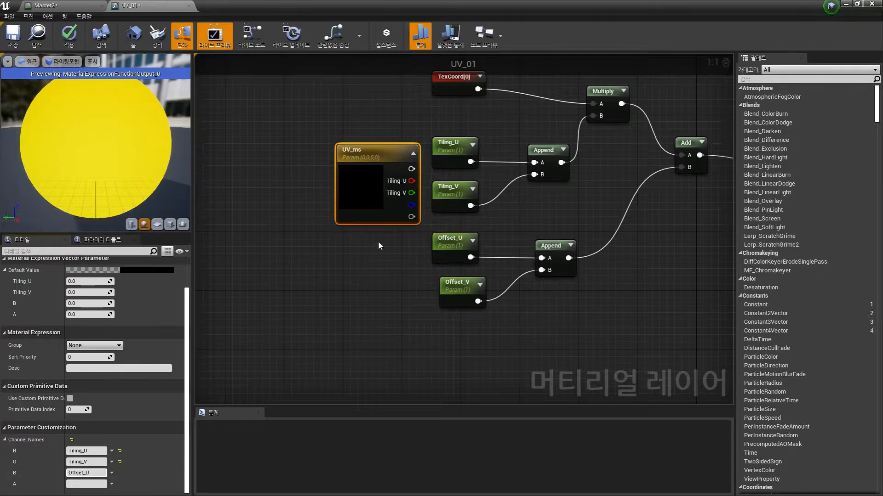
pyautogui.click(450, 313)
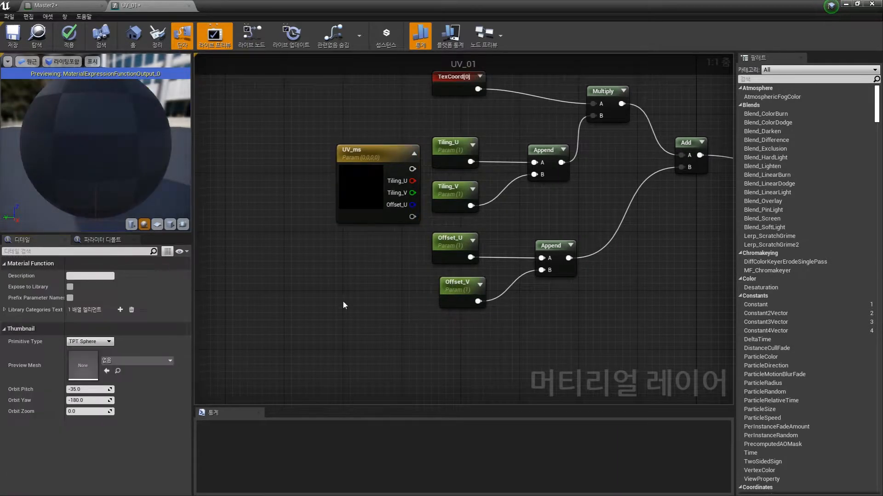
# Name the A channel of UV_ms Offset_V, copying the name from the existing scalar parameter
pyautogui.click(442, 301)
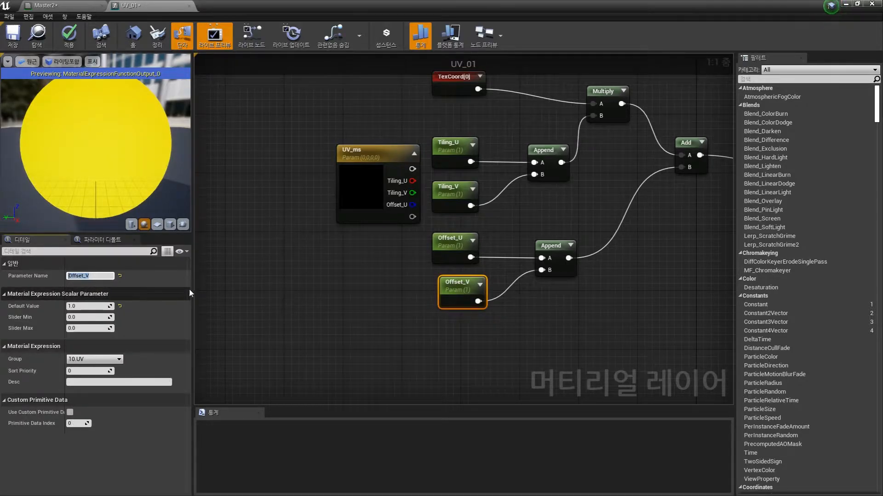
pyautogui.click(367, 158)
pyautogui.scroll(-2, 151, 426)
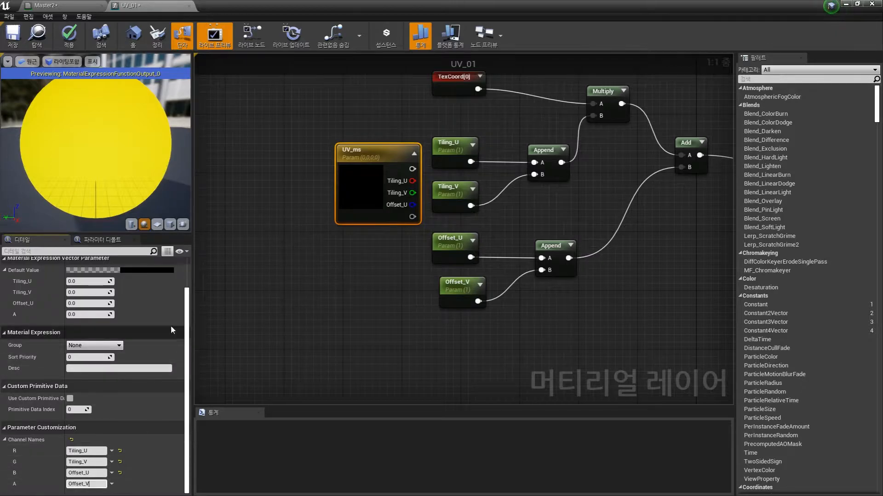
pyautogui.scroll(2, 135, 332)
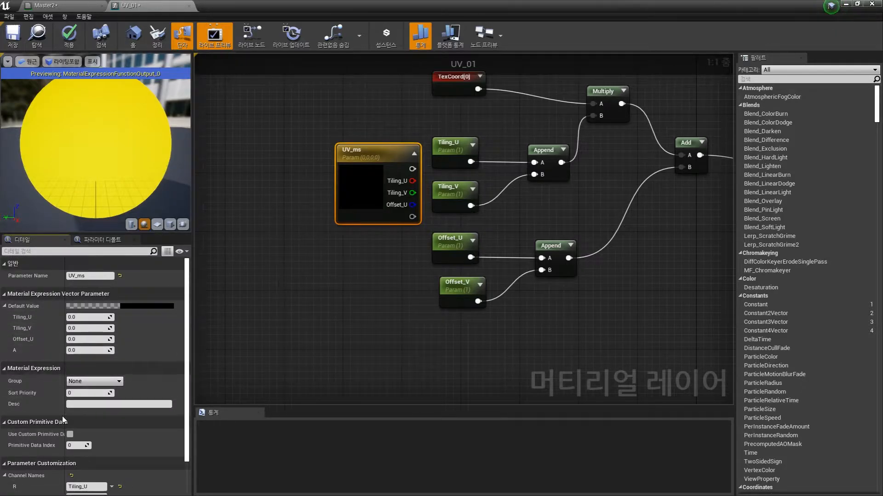
# Apply the entered Offset_V name to the A channel of UV_ms and deselect the node
pyautogui.scroll(-2, 46, 324)
pyautogui.scroll(-1, 121, 412)
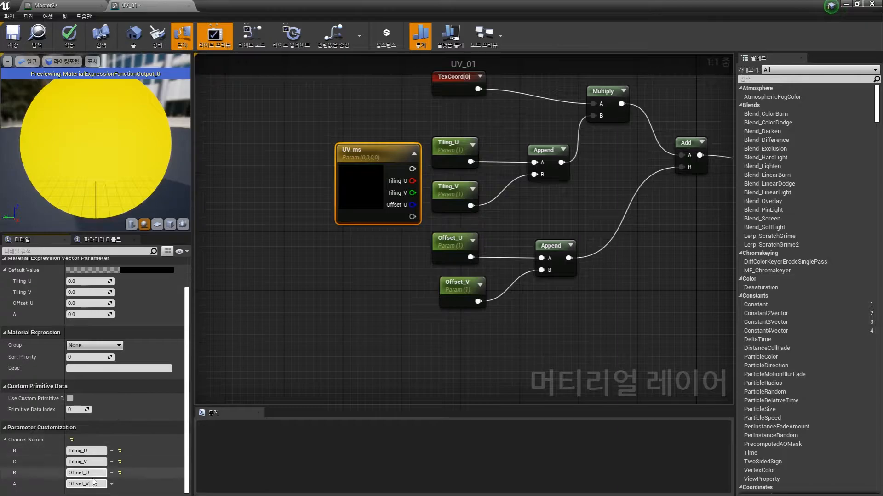
pyautogui.press('Return')
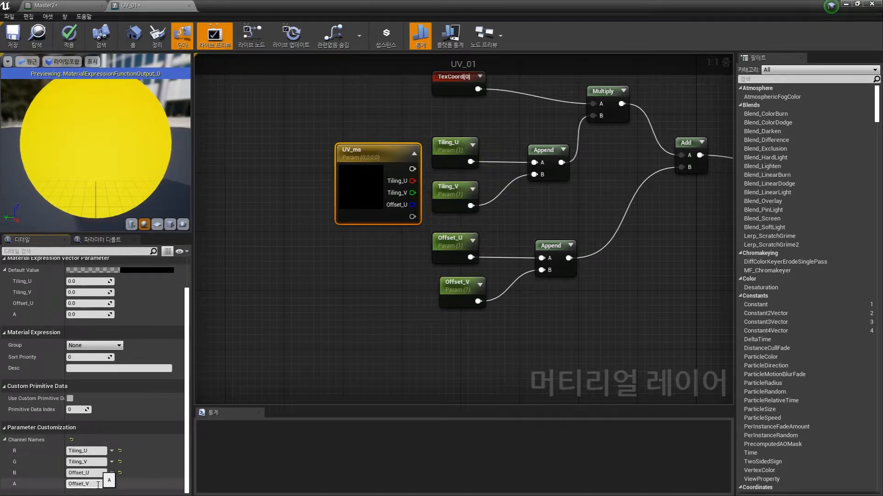
pyautogui.click(314, 273)
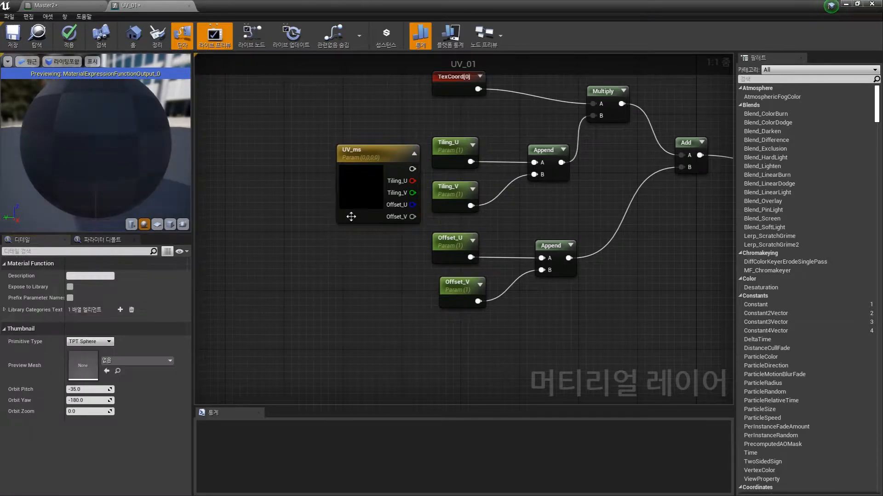
# Set the UV_ms default values for Tiling_U and Tiling_V to 1
pyautogui.click(350, 217)
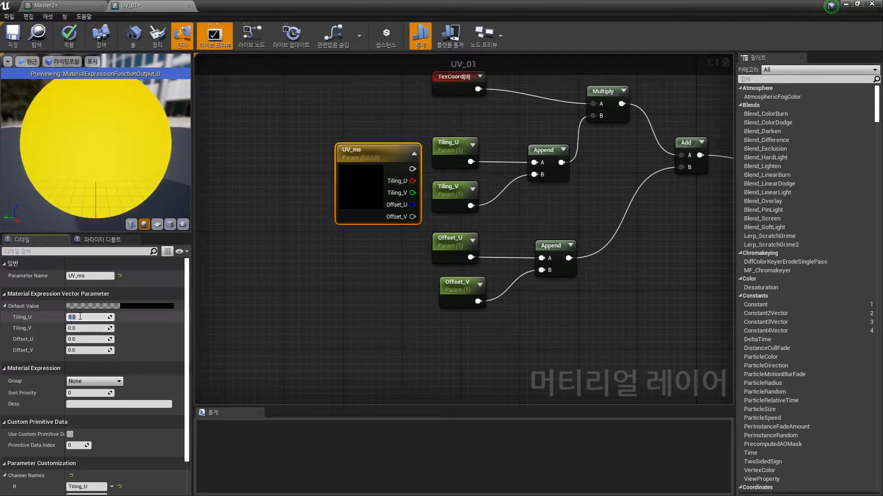
pyautogui.write('1')
pyautogui.press('Tab')
pyautogui.write('1')
pyautogui.press('Return')
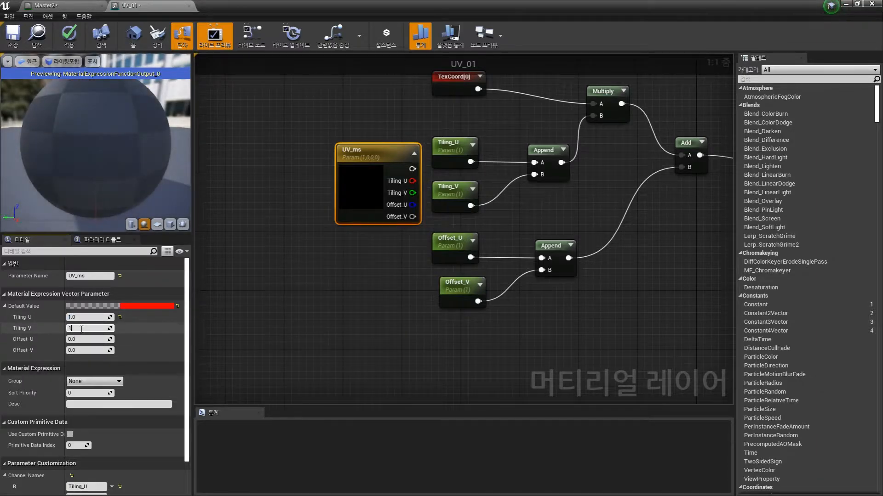
pyautogui.click(85, 341)
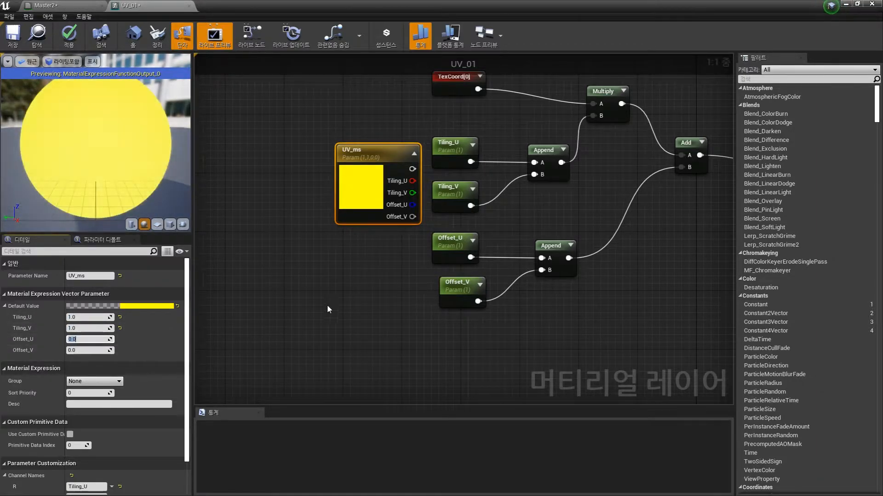
# Delete the four scalar parameter nodes Tiling_U, Tiling_V, Offset_U and Offset_V from UV_01
pyautogui.click(450, 157)
pyautogui.click(452, 198)
pyautogui.click(453, 251)
pyautogui.click(460, 294)
pyautogui.moveTo(451, 133); pyautogui.dragTo(456, 266)
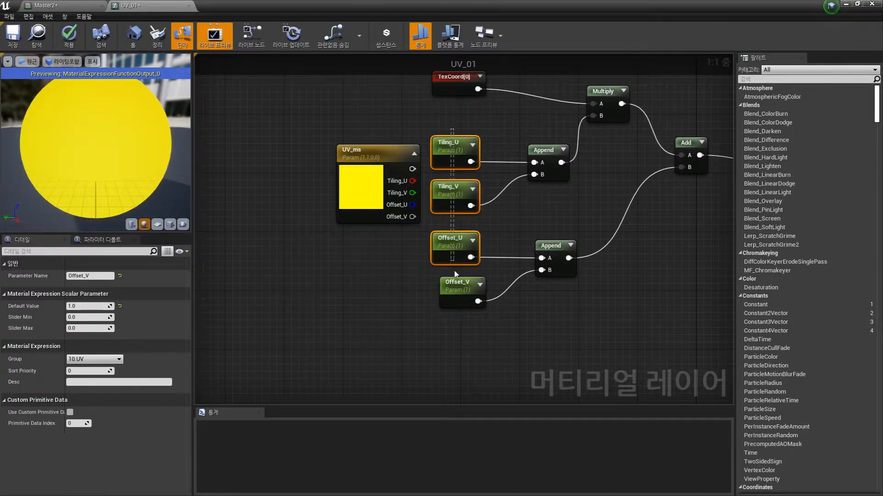
pyautogui.press('Delete')
# Wire UV_ms Tiling_U and Tiling_V into the upper Append's A and B, and Offset_U and Offset_V into the lower Append's A and B
pyautogui.moveTo(443, 206); pyautogui.dragTo(407, 192, button='right')
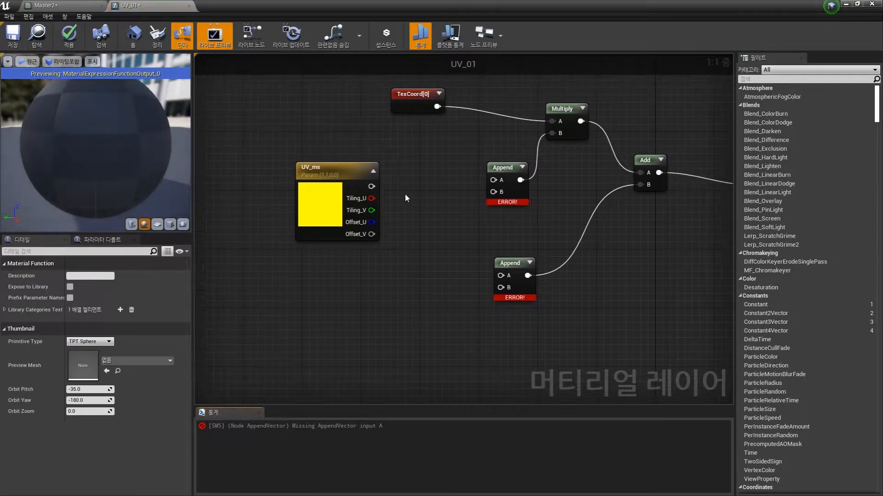
pyautogui.moveTo(370, 198); pyautogui.dragTo(493, 179)
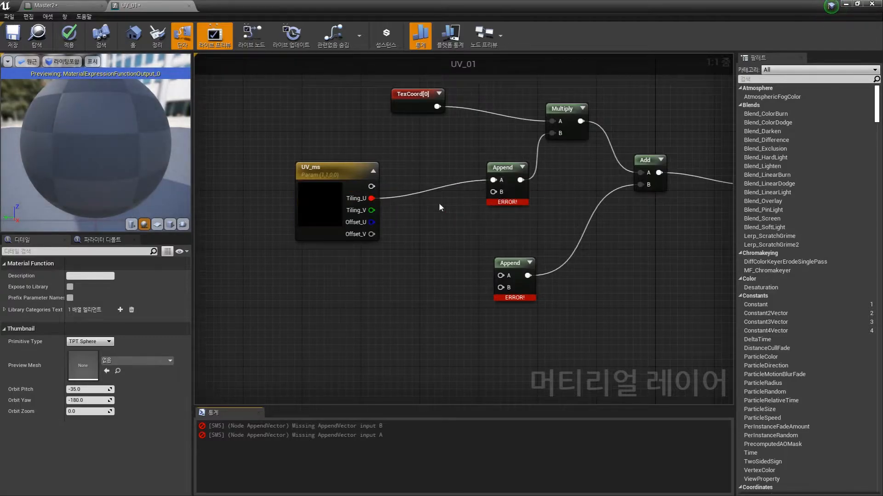
pyautogui.moveTo(373, 211); pyautogui.dragTo(494, 192)
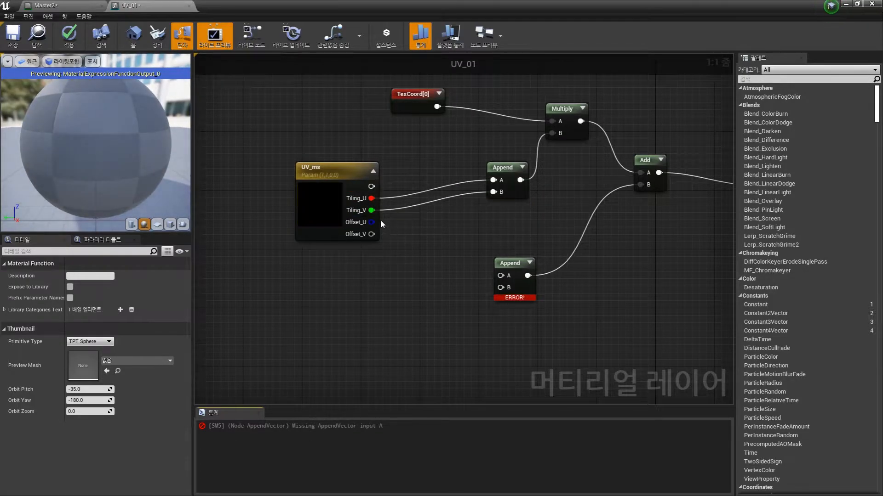
pyautogui.moveTo(377, 226); pyautogui.dragTo(500, 288)
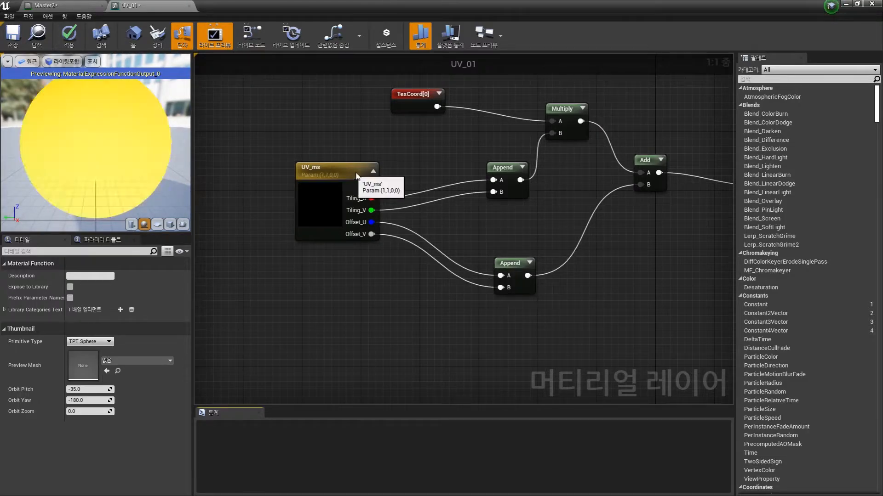
# Arrange the UV_ms, TexCoord, Append, Multiply, Add and Output UV nodes into a compact layout
pyautogui.moveTo(357, 168); pyautogui.dragTo(423, 167)
pyautogui.moveTo(413, 95); pyautogui.dragTo(391, 95)
pyautogui.click(494, 177)
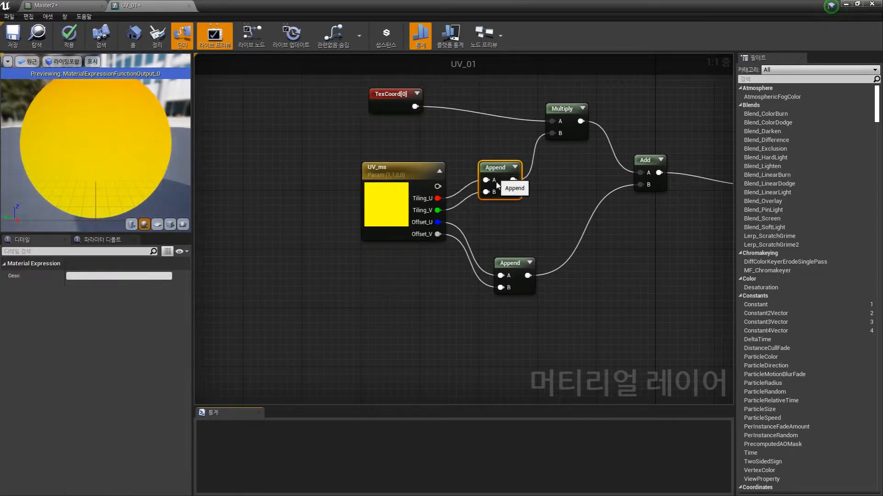
pyautogui.moveTo(511, 267); pyautogui.dragTo(502, 221)
pyautogui.moveTo(565, 117); pyautogui.dragTo(572, 145)
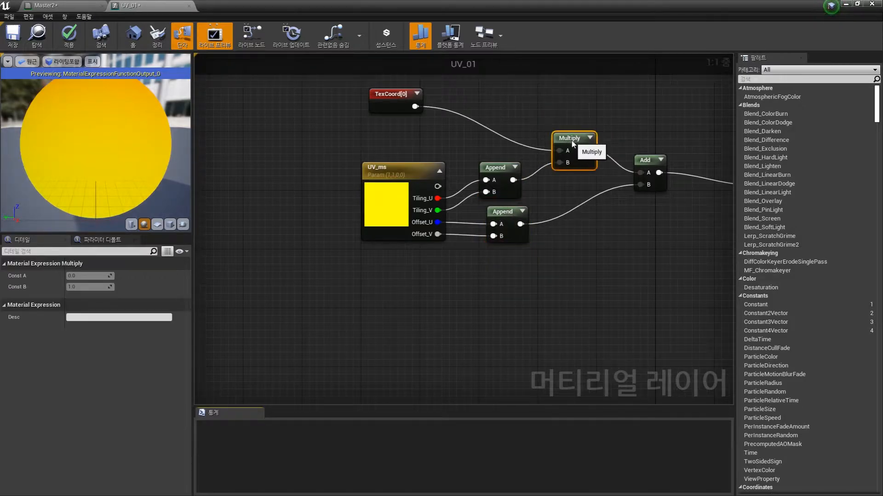
pyautogui.moveTo(645, 161); pyautogui.dragTo(638, 153)
pyautogui.moveTo(397, 95); pyautogui.dragTo(426, 116)
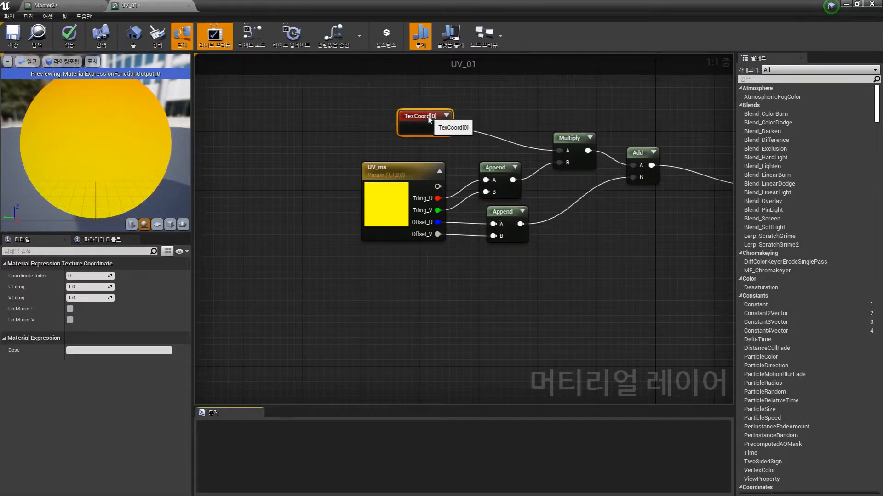
pyautogui.press('Home')
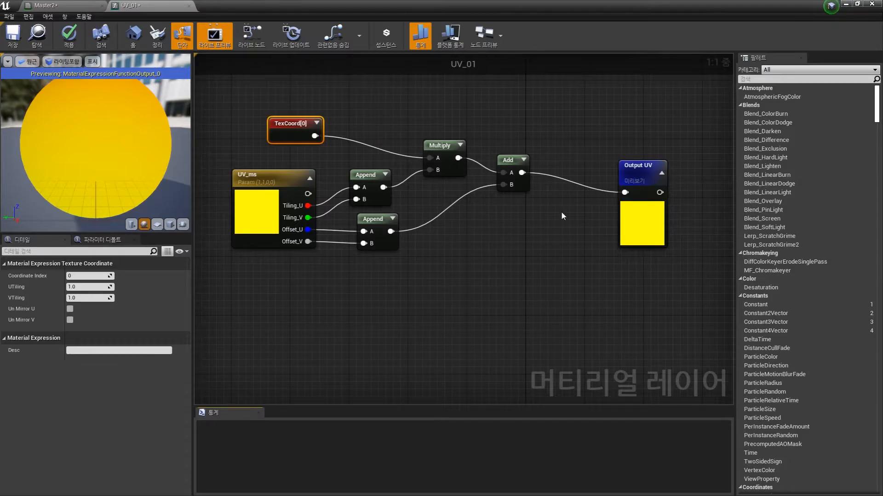
pyautogui.moveTo(641, 166); pyautogui.dragTo(600, 152)
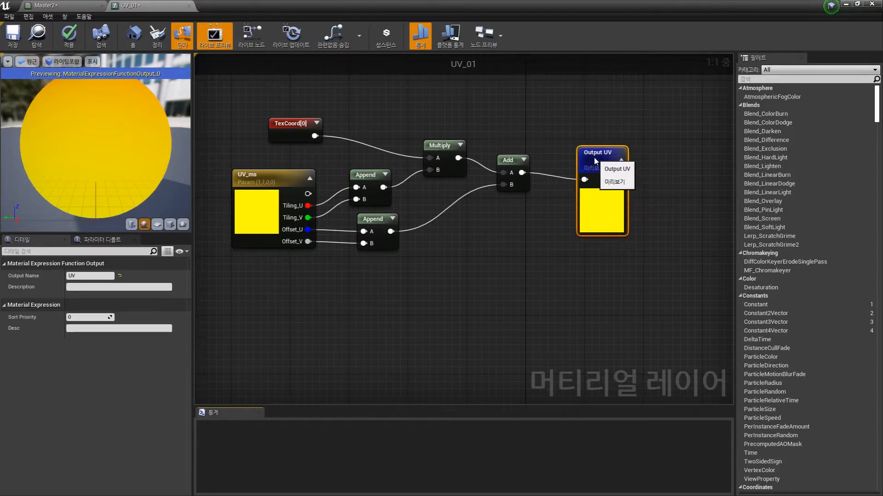
# Save the UV_01 material function and close its editor
pyautogui.moveTo(483, 254); pyautogui.dragTo(565, 243, button='right')
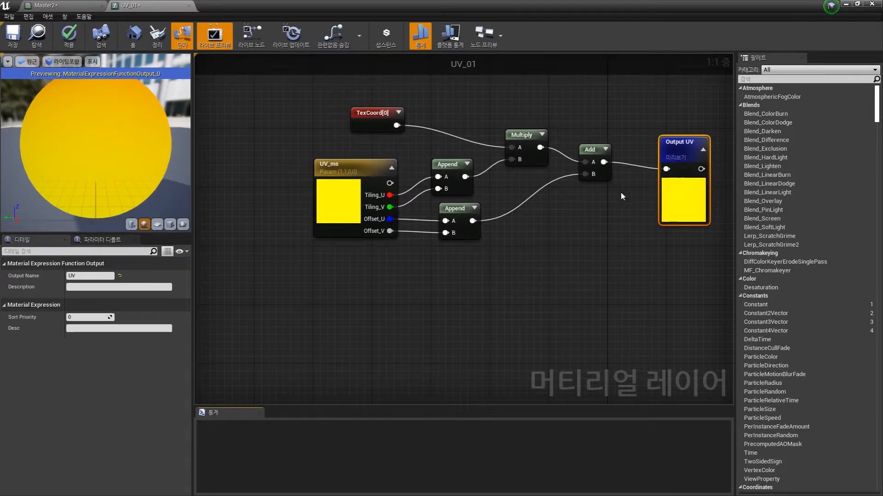
pyautogui.click(19, 37)
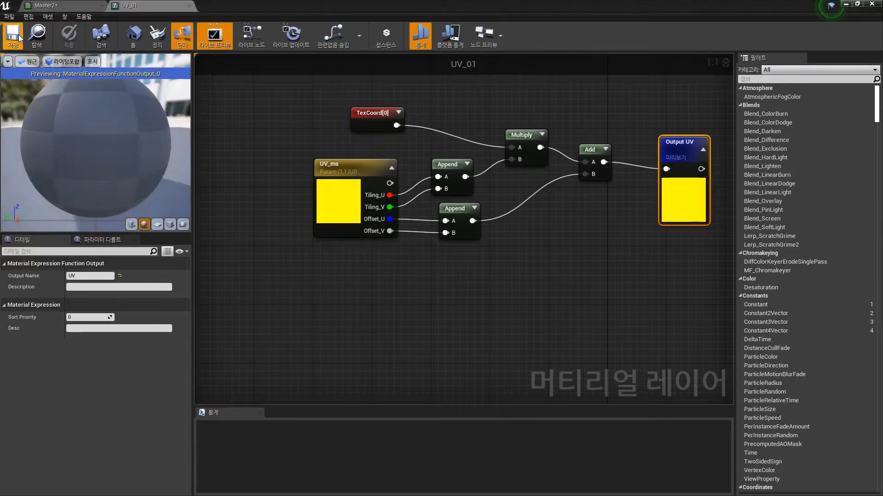
pyautogui.click(188, 6)
# Add the UV_01 function asset from the content browser to the Master2 graph, below the UV comment group
pyautogui.scroll(-3, 394, 287)
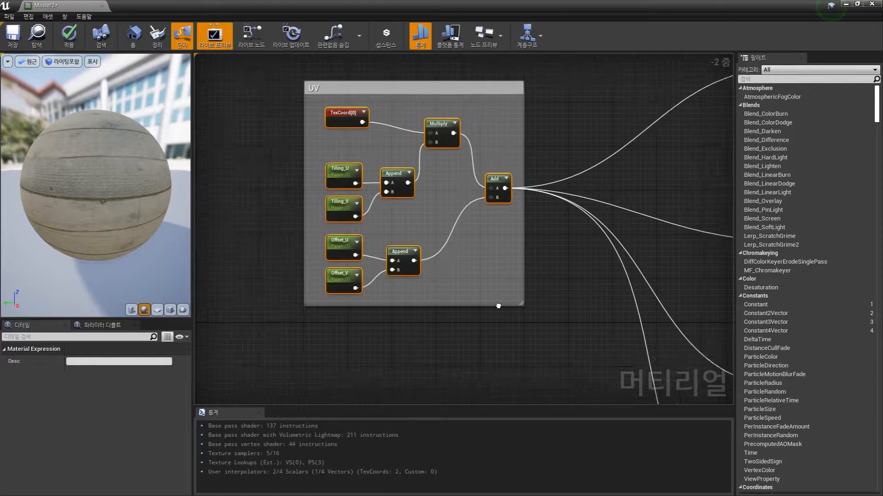
pyautogui.moveTo(400, 282); pyautogui.dragTo(405, 274, button='right')
pyautogui.moveTo(408, 256); pyautogui.dragTo(356, 156)
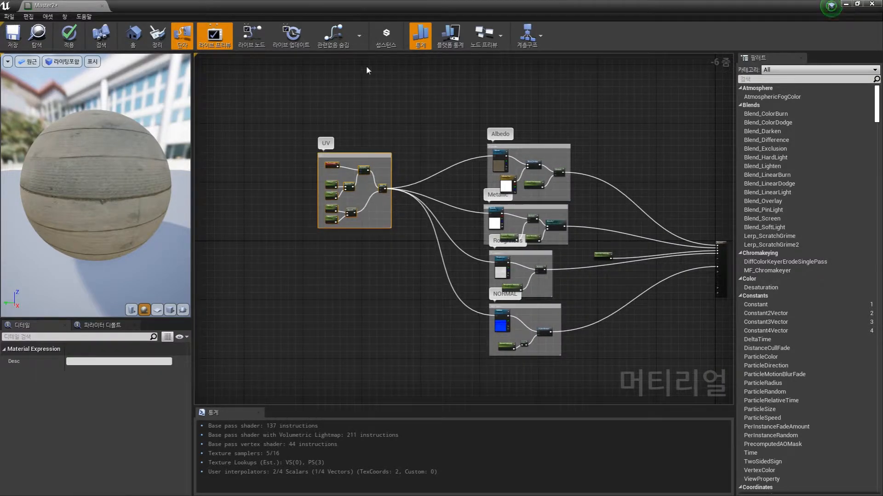
pyautogui.doubleClick(374, 5)
pyautogui.moveTo(580, 407); pyautogui.dragTo(205, 282)
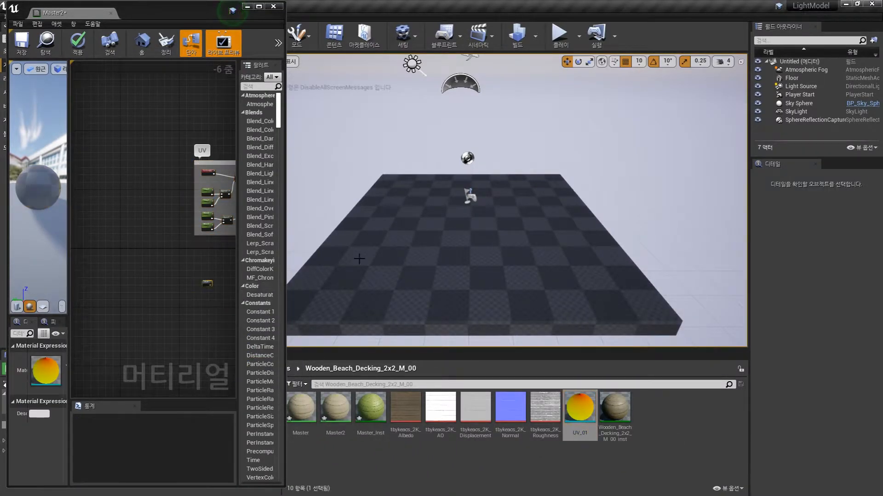
pyautogui.click(263, 8)
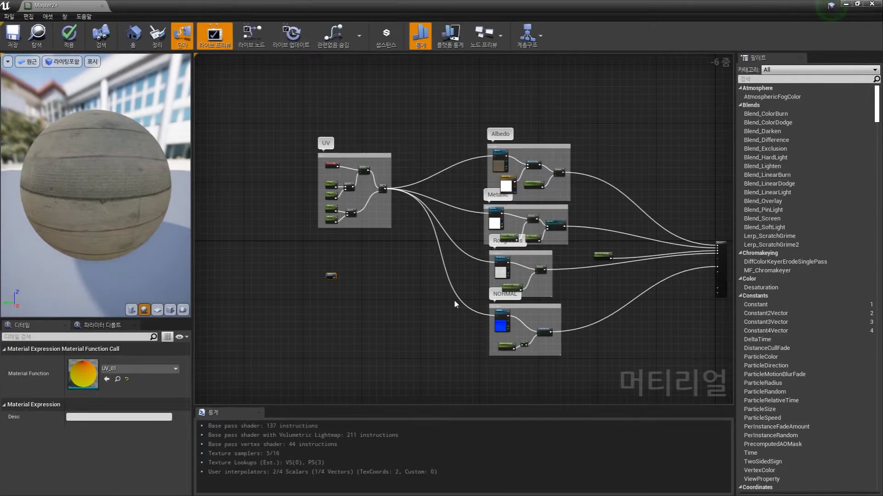
# Move the UV_01 function node up close beneath the UV comment group
pyautogui.moveTo(340, 281); pyautogui.dragTo(410, 255, button='right')
pyautogui.scroll(6, 407, 250)
pyautogui.moveTo(385, 284); pyautogui.dragTo(500, 143)
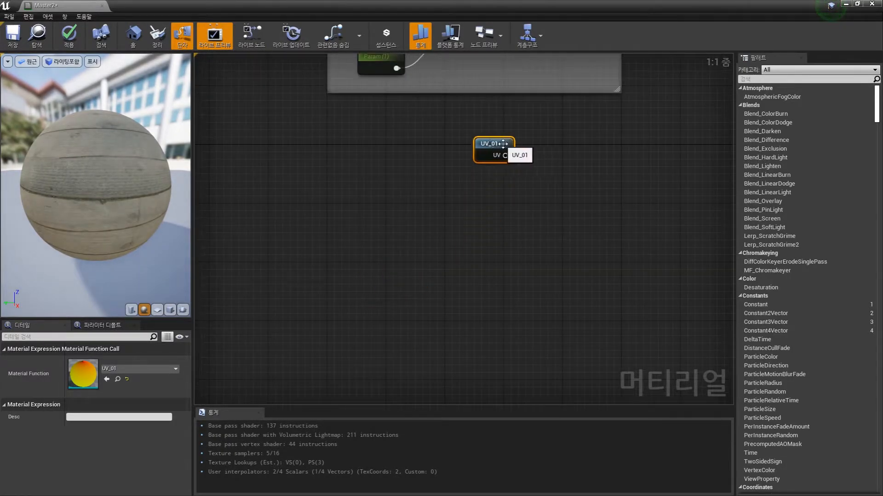
pyautogui.scroll(-5, 463, 270)
pyautogui.moveTo(463, 270); pyautogui.dragTo(339, 298, button='right')
pyautogui.scroll(4, 324, 299)
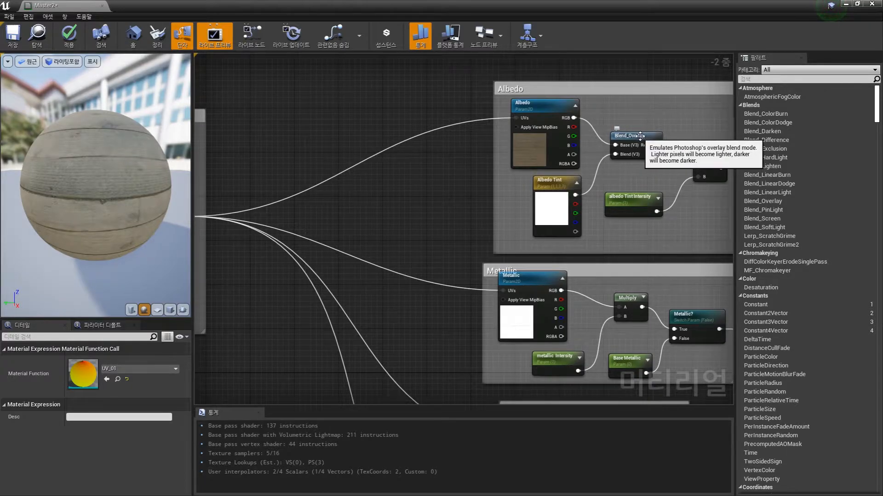
pyautogui.moveTo(384, 246); pyautogui.dragTo(617, 241, button='right')
# Open the UV_01 function and assign the UV_ms parameter to the group 10.UV
pyautogui.doubleClick(459, 329)
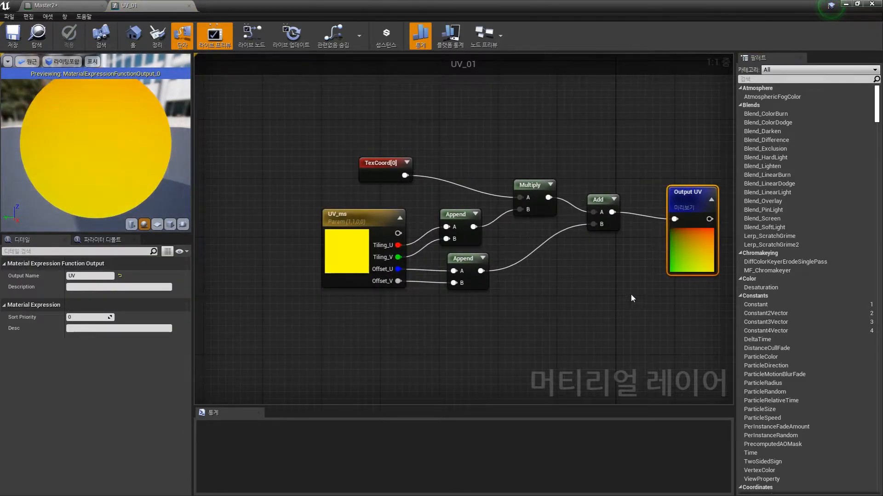
pyautogui.click(362, 231)
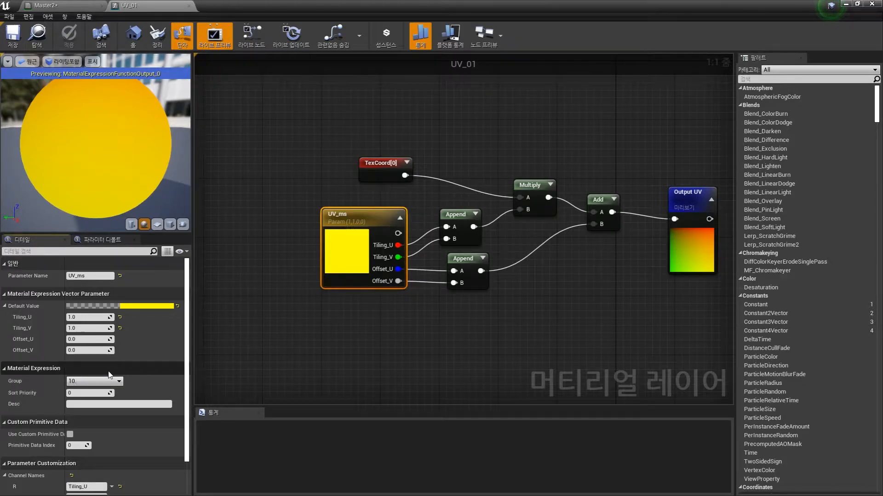
pyautogui.press('Return')
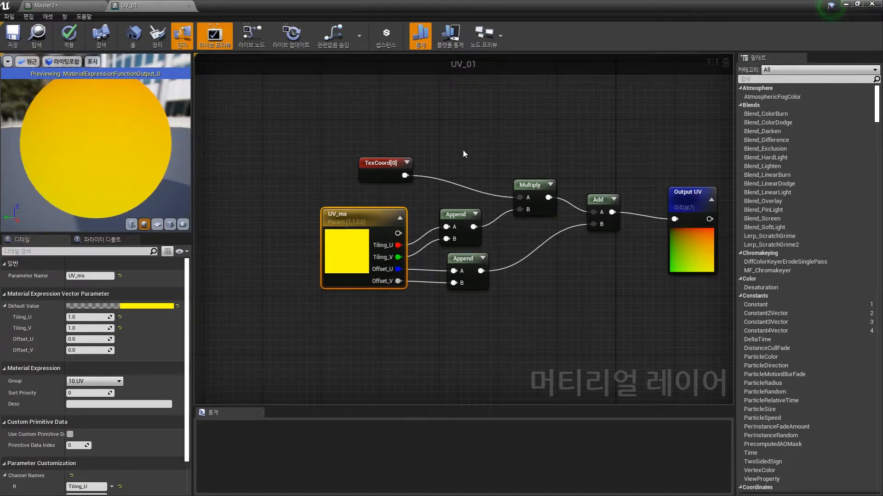
# Return to the Master2 graph and move the UV_01 node into the space between the UV and Albedo groups
pyautogui.click(69, 6)
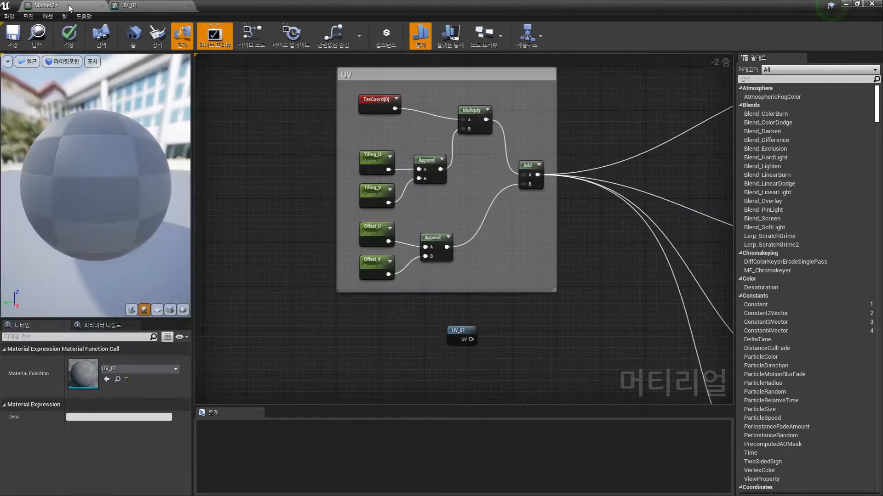
pyautogui.moveTo(460, 331); pyautogui.dragTo(510, 313)
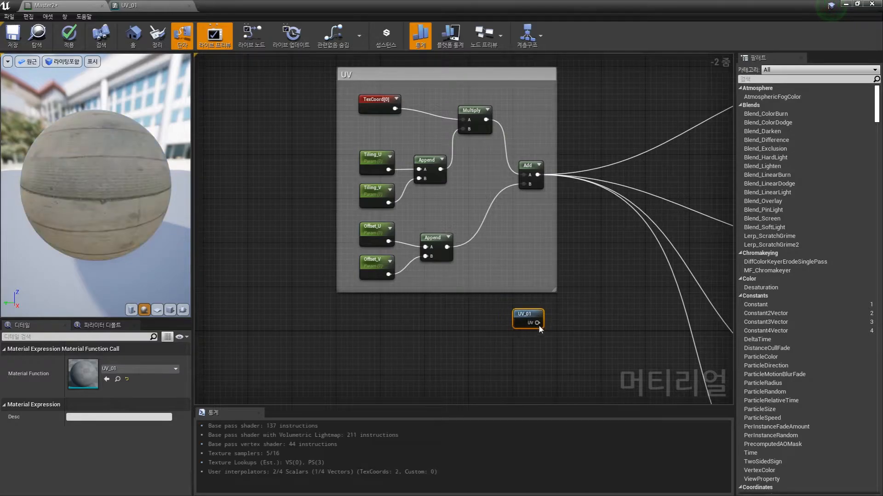
pyautogui.doubleClick(510, 313)
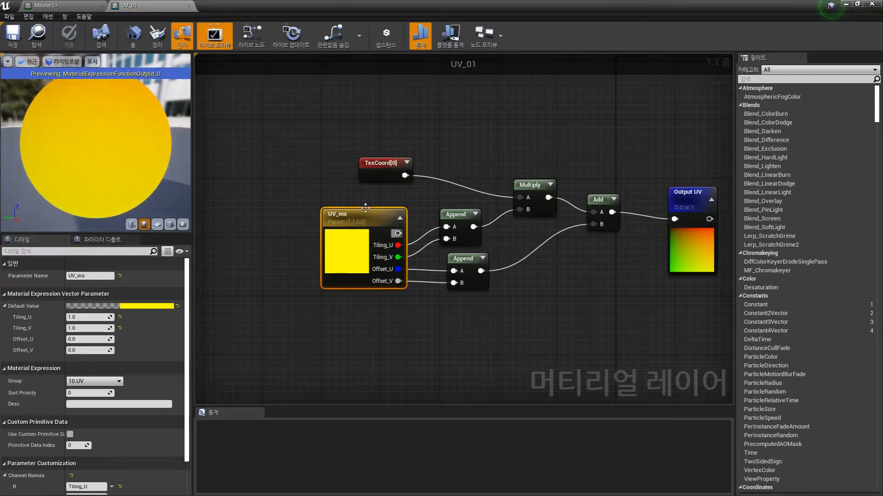
pyautogui.click(67, 7)
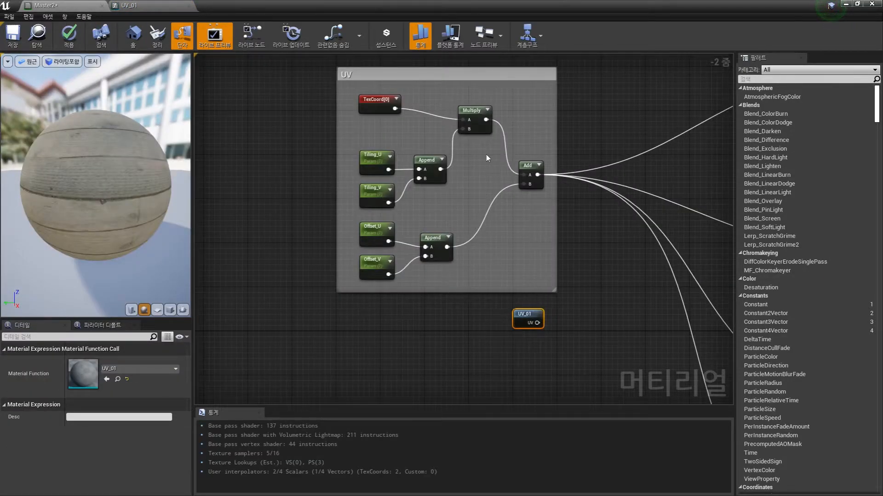
pyautogui.moveTo(581, 278); pyautogui.dragTo(426, 279, button='right')
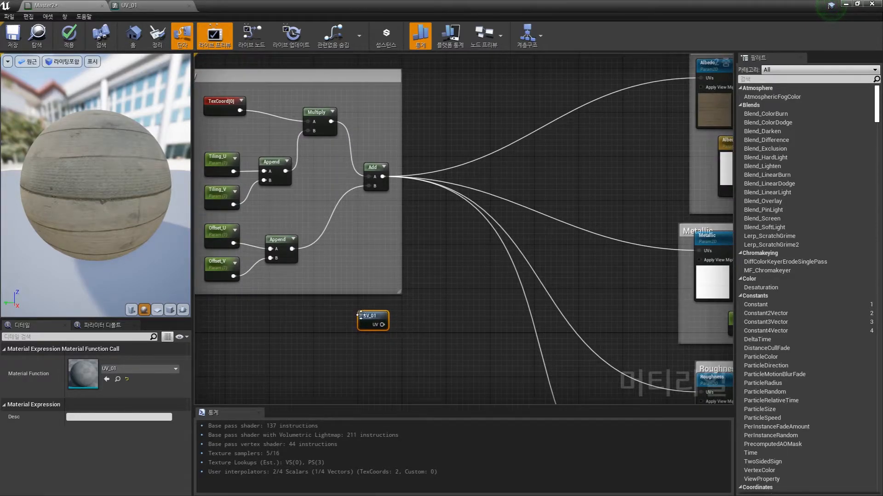
pyautogui.moveTo(366, 317); pyautogui.dragTo(565, 150)
pyautogui.moveTo(588, 150); pyautogui.dragTo(472, 202, button='right')
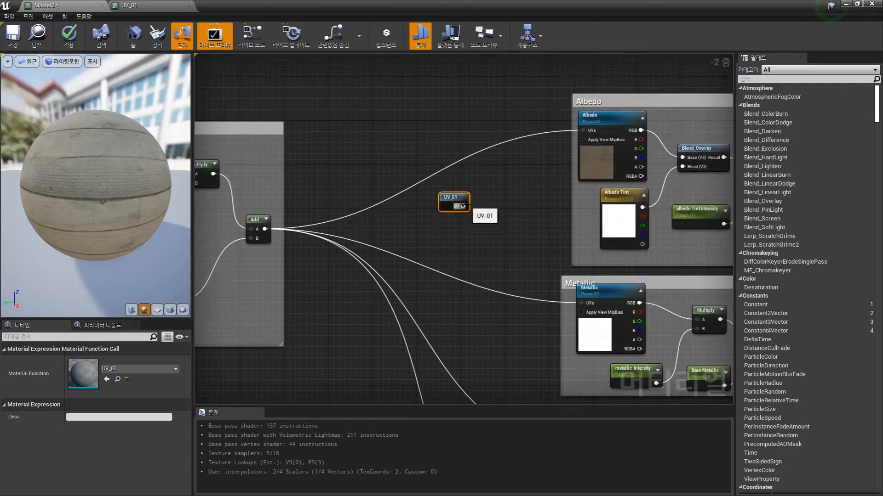
# Connect the UV output of UV_01 to the UVs inputs of the Albedo and Metallic texture nodes
pyautogui.moveTo(464, 206); pyautogui.dragTo(583, 131)
pyautogui.moveTo(472, 201); pyautogui.dragTo(495, 123, button='right')
pyautogui.moveTo(486, 129); pyautogui.dragTo(602, 225)
# Lower the UV_01 node and connect its UV output to the Roughness texture's UVs input
pyautogui.moveTo(487, 167)
pyautogui.mouseDown(button='right')
pyautogui.moveTo(475, 86)
pyautogui.moveTo(478, 170)
pyautogui.mouseUp(button='right')
pyautogui.moveTo(463, 114); pyautogui.dragTo(470, 201)
pyautogui.moveTo(485, 264); pyautogui.dragTo(434, 152, button='right')
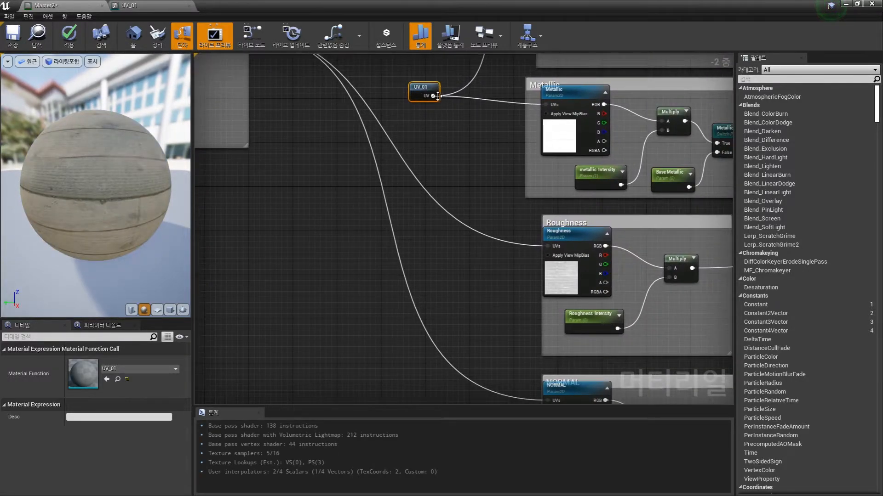
pyautogui.moveTo(435, 99); pyautogui.dragTo(547, 246)
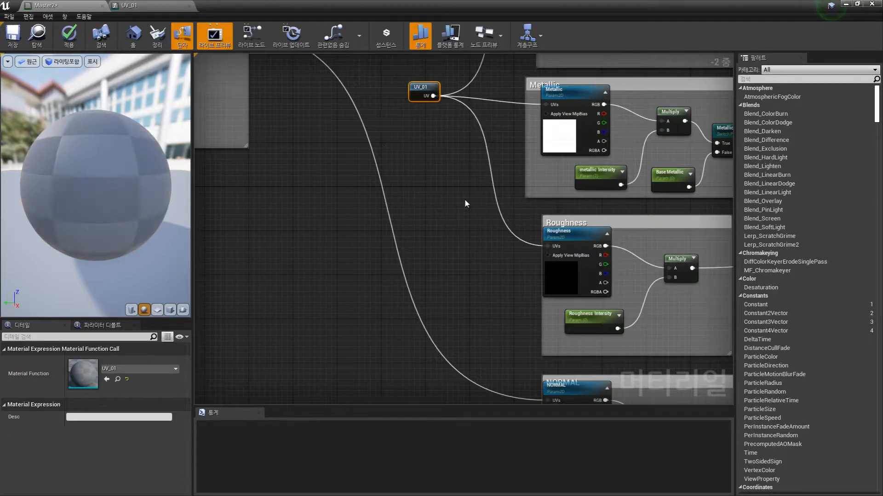
# Move the UV_01 node down beside the lower texture groups and connect its UV output to the NORMAL texture's UVs input
pyautogui.moveTo(454, 164); pyautogui.dragTo(423, 166, button='right')
pyautogui.moveTo(404, 98); pyautogui.dragTo(455, 292)
pyautogui.moveTo(439, 297); pyautogui.dragTo(426, 159, button='right')
pyautogui.scroll(-1, 426, 159)
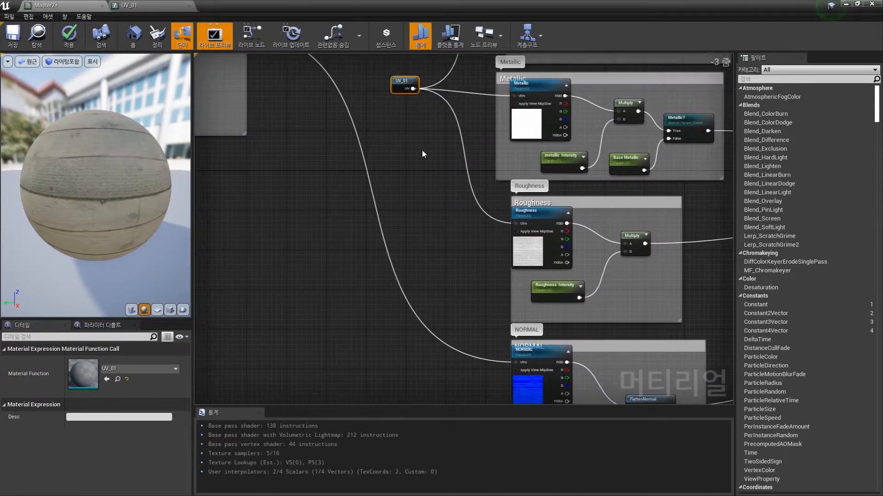
pyautogui.moveTo(401, 82); pyautogui.dragTo(394, 240)
pyautogui.moveTo(394, 240); pyautogui.dragTo(398, 132, button='right')
pyautogui.moveTo(397, 141); pyautogui.dragTo(523, 256)
# Reposition the UV_01 node just below the old UV group, leaving space before the texture groups
pyautogui.scroll(-4, 409, 189)
pyautogui.moveTo(420, 197); pyautogui.dragTo(502, 299, button='right')
pyautogui.scroll(4, 501, 287)
pyautogui.moveTo(470, 267); pyautogui.dragTo(405, 173)
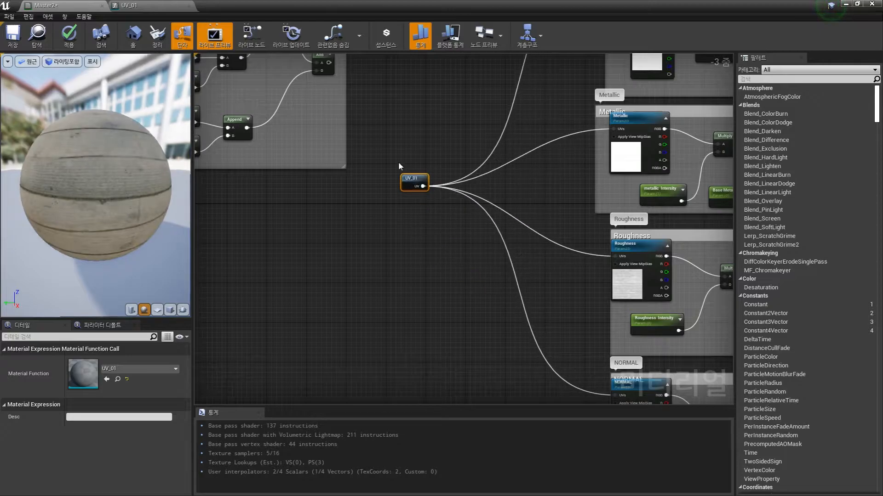
pyautogui.moveTo(405, 172); pyautogui.dragTo(446, 182, button='right')
pyautogui.moveTo(555, 243); pyautogui.dragTo(551, 218, button='right')
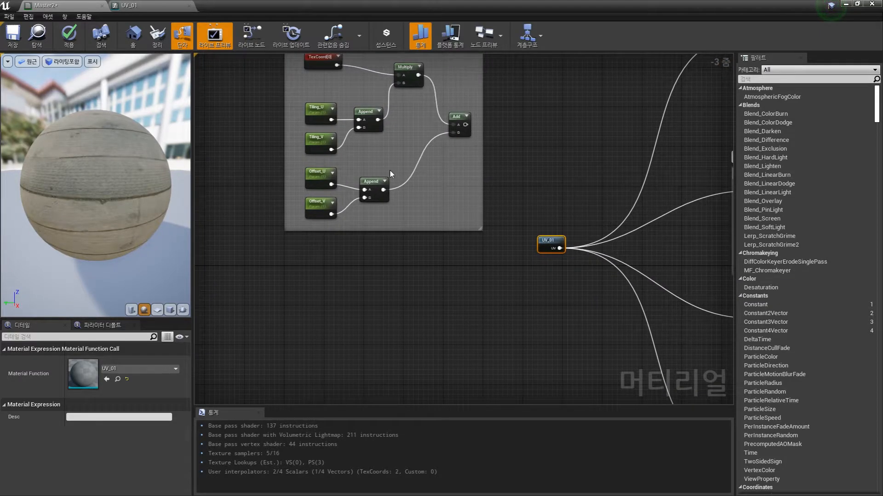
pyautogui.moveTo(547, 240); pyautogui.dragTo(503, 259)
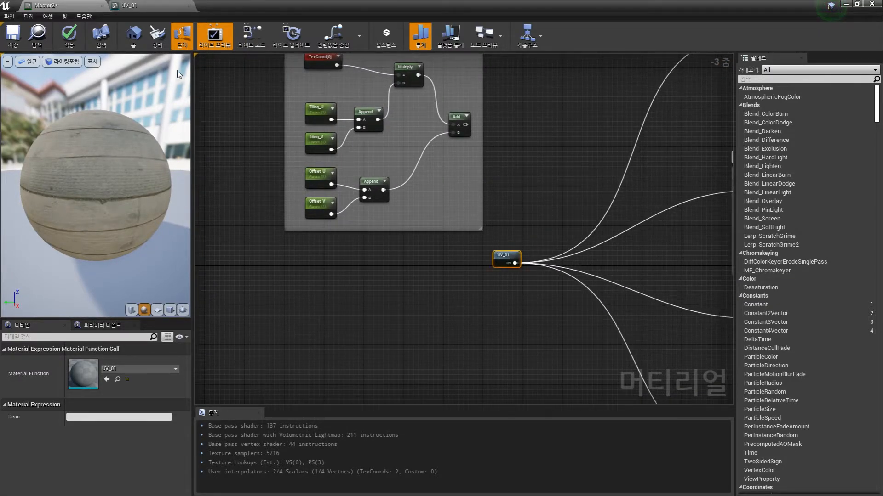
# Save the Master2 material, check the UV_01 function graph and return to Master2
pyautogui.click(22, 41)
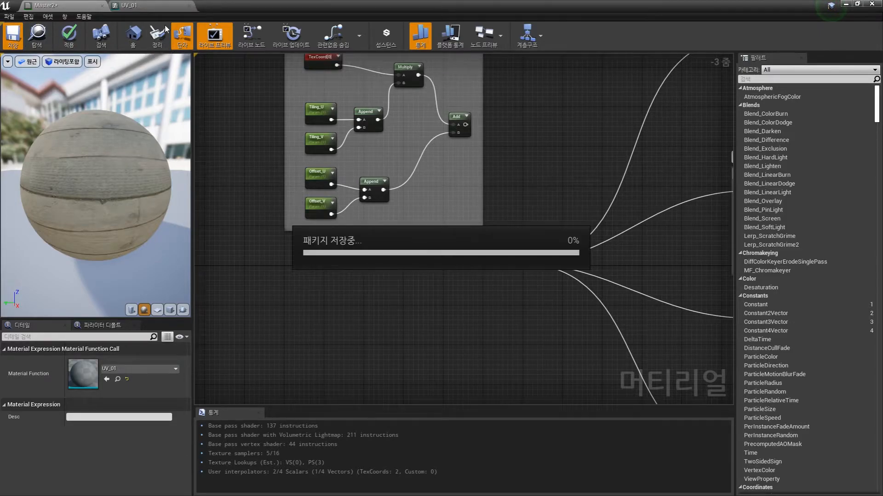
pyautogui.click(153, 5)
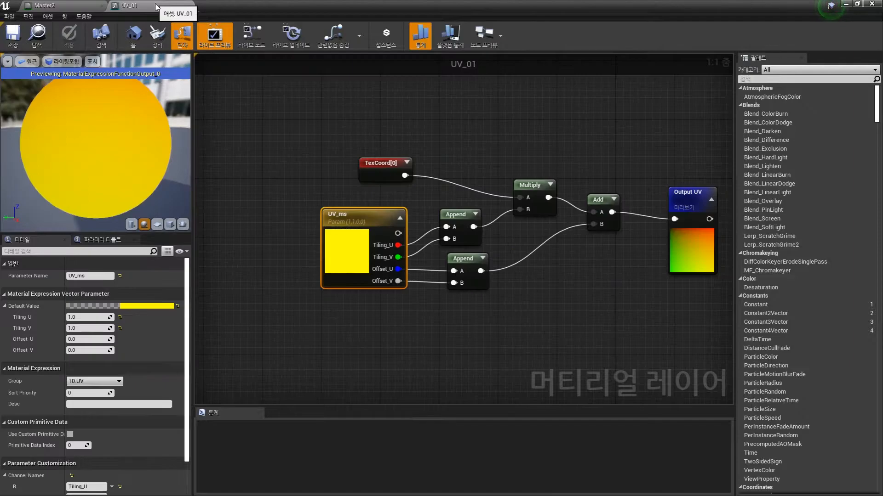
pyautogui.click(72, 4)
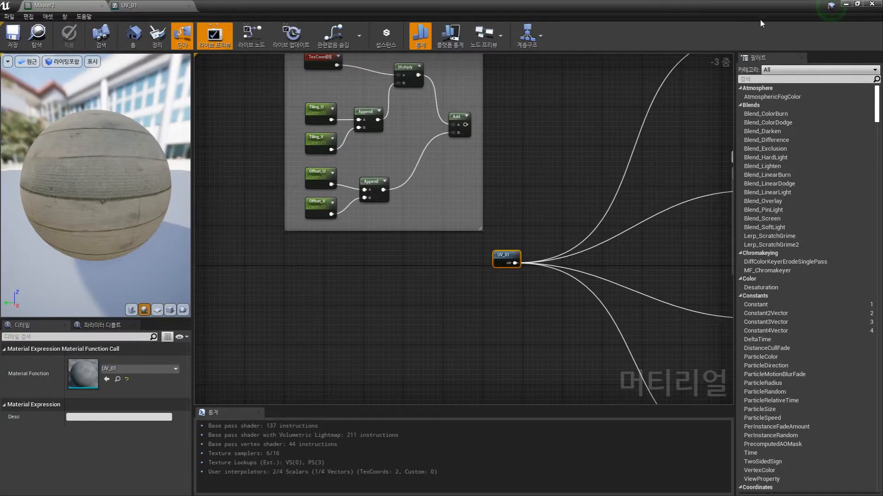
# Create a material instance named Master2_Inst from Master2 and open it for editing
pyautogui.doubleClick(699, 9)
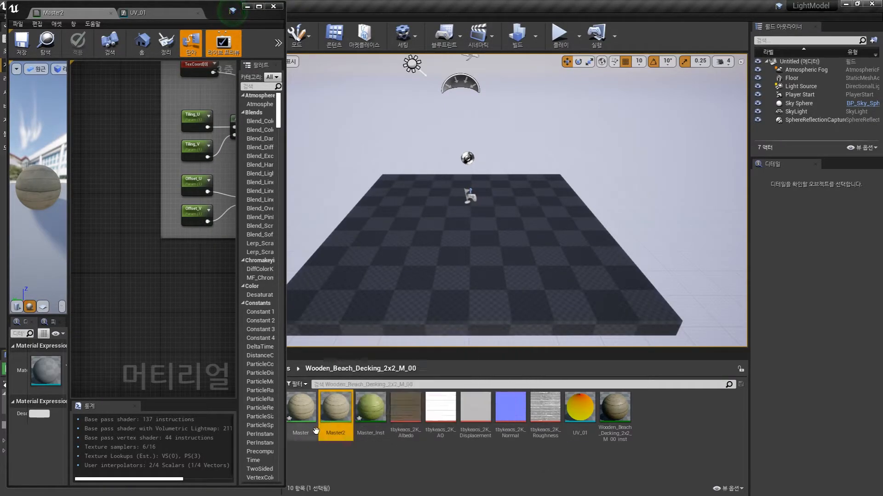
pyautogui.rightClick(339, 416)
pyautogui.click(384, 204)
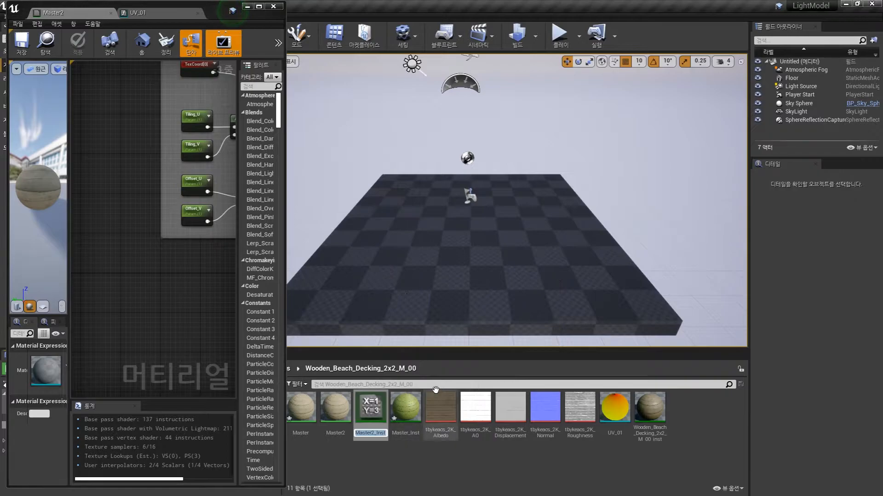
pyautogui.press('Return')
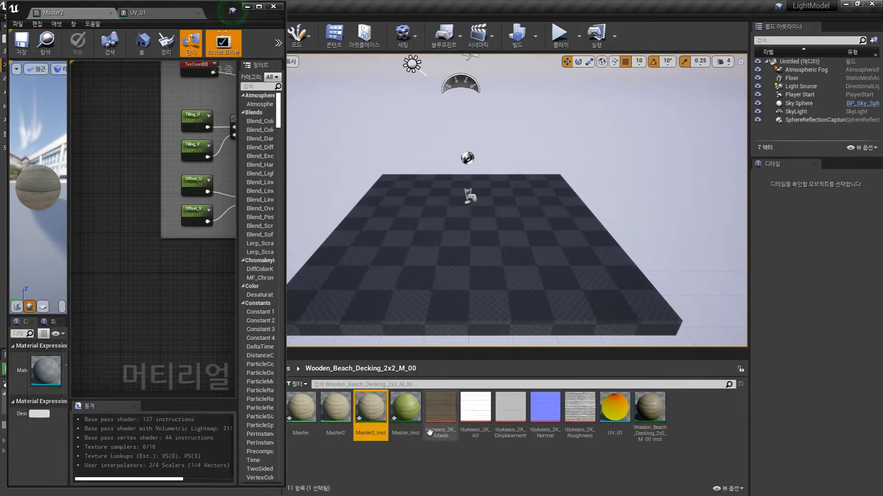
pyautogui.doubleClick(376, 407)
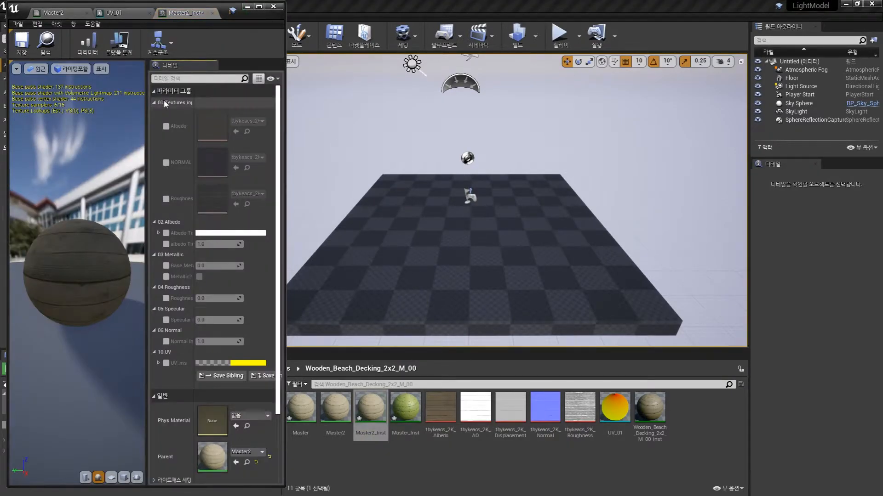
# Give the Master2_Inst editor its own maximized window, expand the UV_ms parameter and enable its override
pyautogui.moveTo(184, 13); pyautogui.dragTo(627, 21)
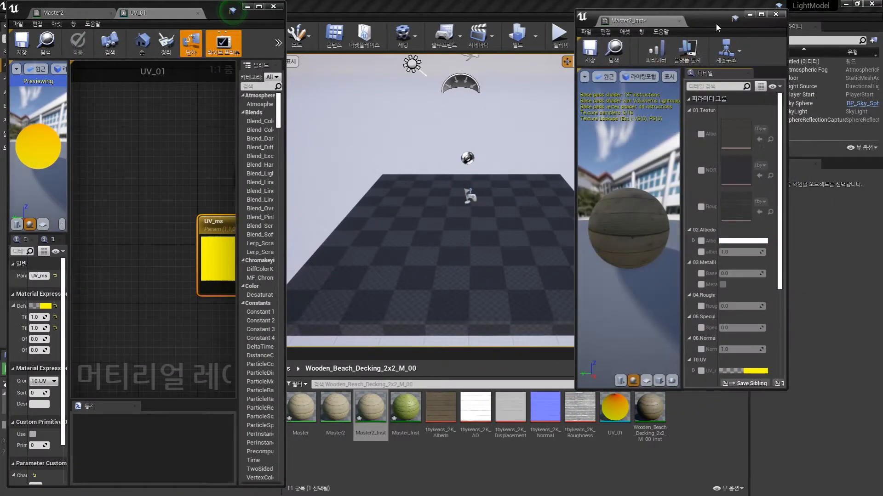
pyautogui.doubleClick(709, 18)
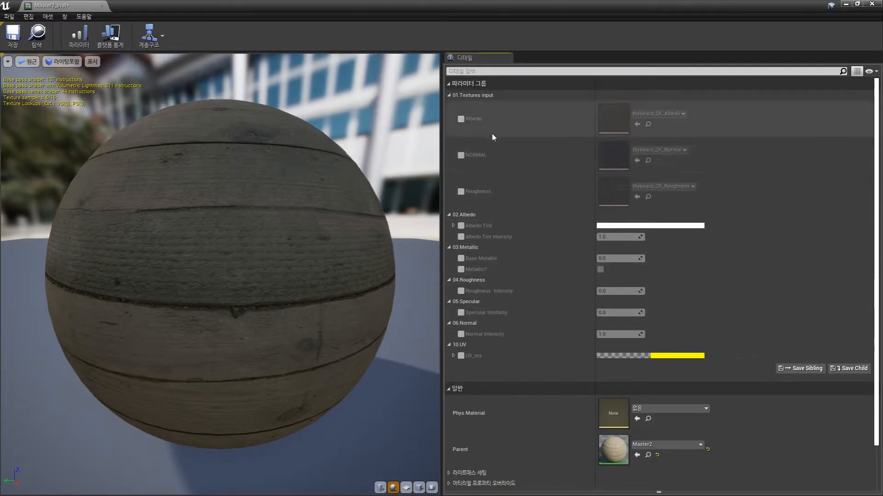
pyautogui.scroll(-2, 532, 329)
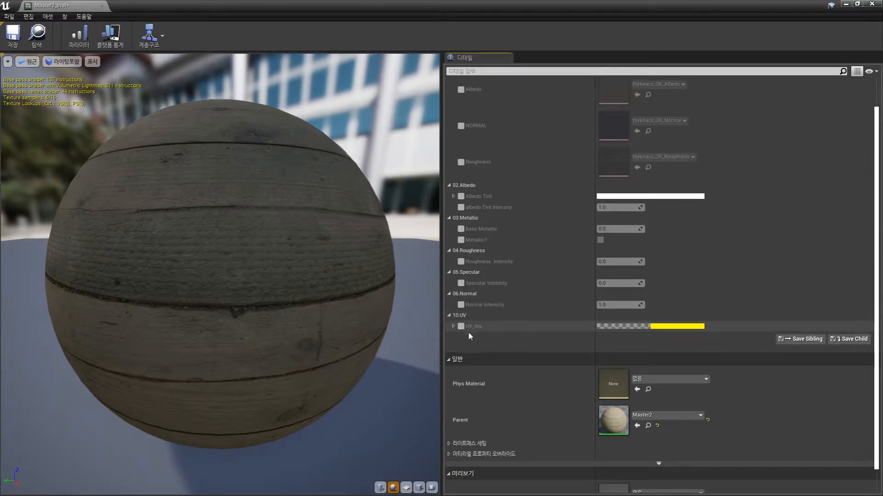
pyautogui.click(454, 327)
pyautogui.scroll(-1, 587, 355)
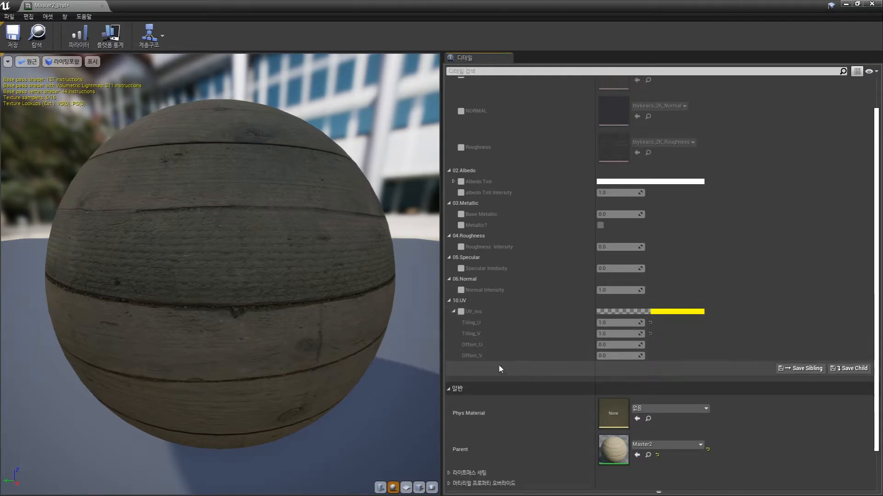
pyautogui.click(461, 312)
# Set Tiling_U of UV_ms to 2 and preview the material instance on a plane viewed from the front
pyautogui.moveTo(297, 306); pyautogui.dragTo(354, 324)
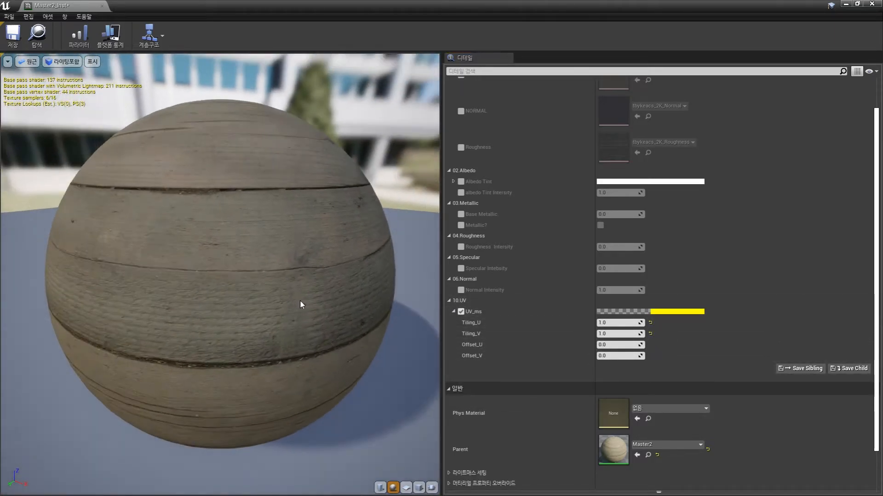
pyautogui.click(628, 324)
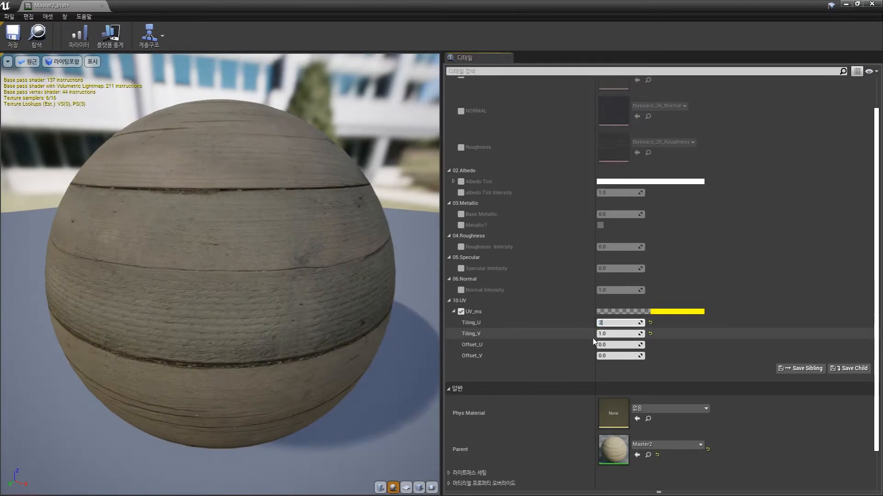
pyautogui.write('2')
pyautogui.press('Return')
pyautogui.click(406, 487)
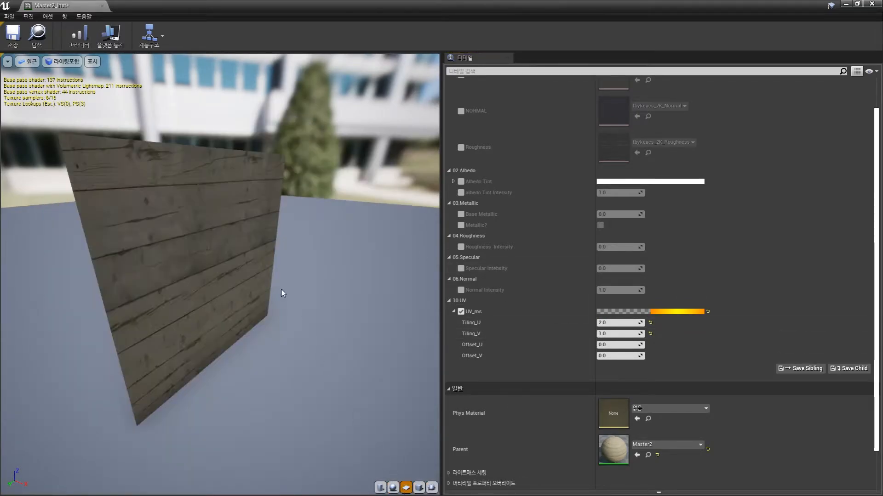
pyautogui.moveTo(284, 294); pyautogui.dragTo(331, 295)
# Set Tiling_U and Tiling_V of UV_ms to 2, Offset_U to about 1.70 and Offset_V to about 0.88
pyautogui.moveTo(621, 322)
pyautogui.mouseDown()
pyautogui.moveTo(637, 323)
pyautogui.moveTo(625, 332)
pyautogui.mouseUp()
pyautogui.write('2')
pyautogui.press('Tab')
pyautogui.write('2')
pyautogui.press('Return')
pyautogui.moveTo(633, 345)
pyautogui.mouseDown()
pyautogui.moveTo(644, 345)
pyautogui.moveTo(633, 356)
pyautogui.moveTo(641, 355)
pyautogui.mouseUp()
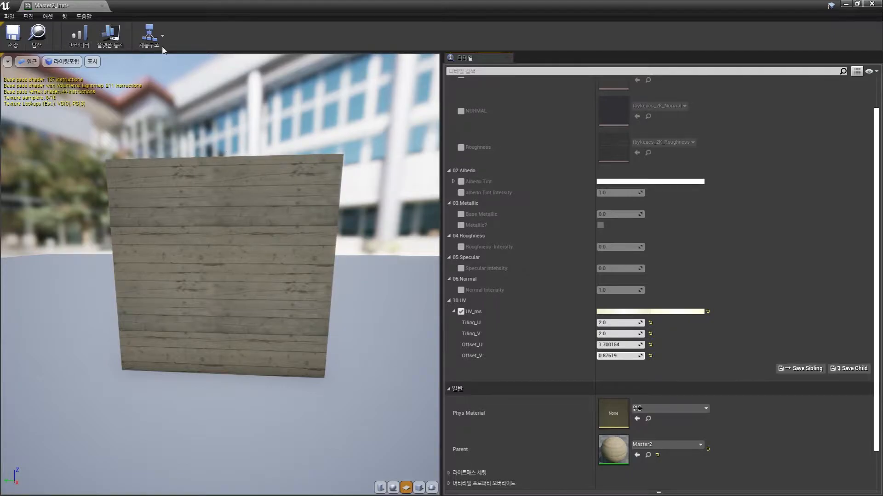
# Close the Master2_Inst editor and return to the Master2 graph in a maximized window
pyautogui.click(102, 5)
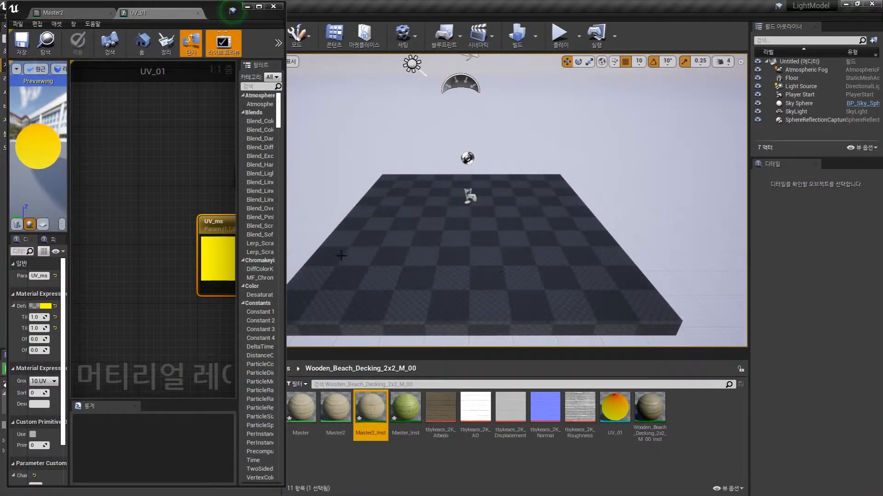
pyautogui.click(91, 14)
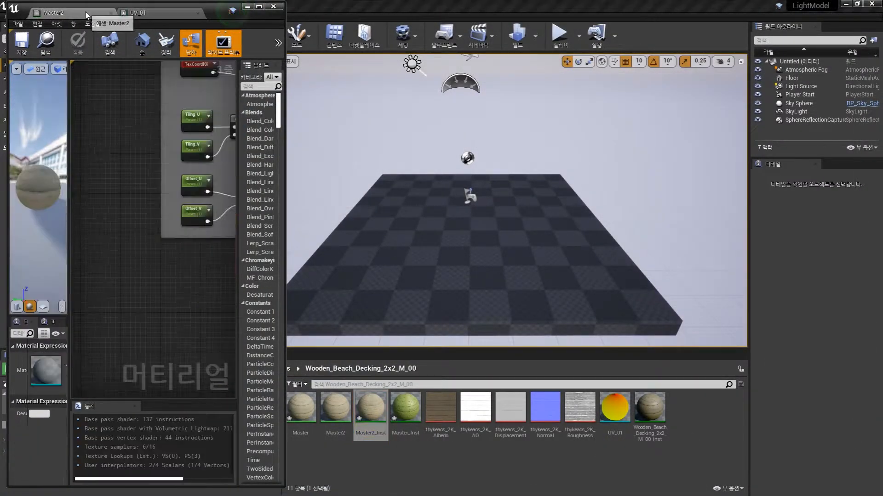
pyautogui.click(259, 7)
pyautogui.moveTo(524, 295); pyautogui.dragTo(384, 264, button='right')
pyautogui.scroll(-2, 383, 264)
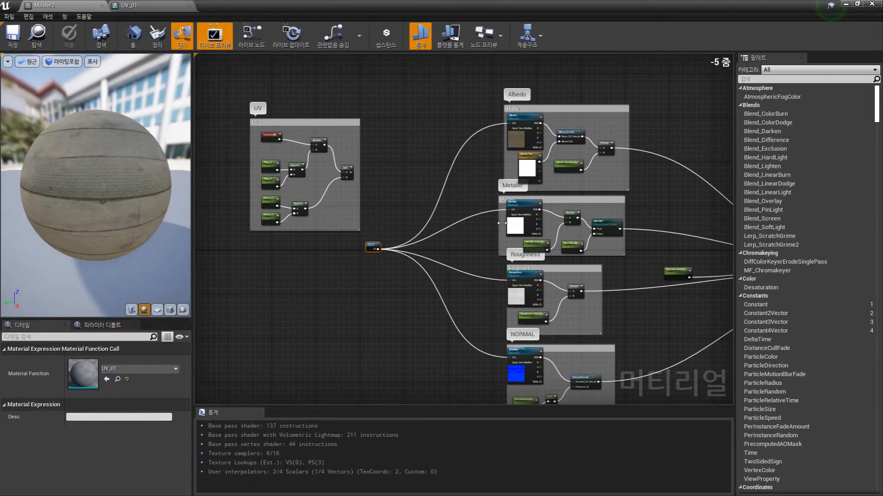
# Select all node groups, UV_01 and the specular parameter, and move them up and left away from the material result node
pyautogui.moveTo(512, 242); pyautogui.dragTo(470, 179, button='right')
pyautogui.scroll(-1, 470, 180)
pyautogui.moveTo(281, 76); pyautogui.dragTo(568, 311)
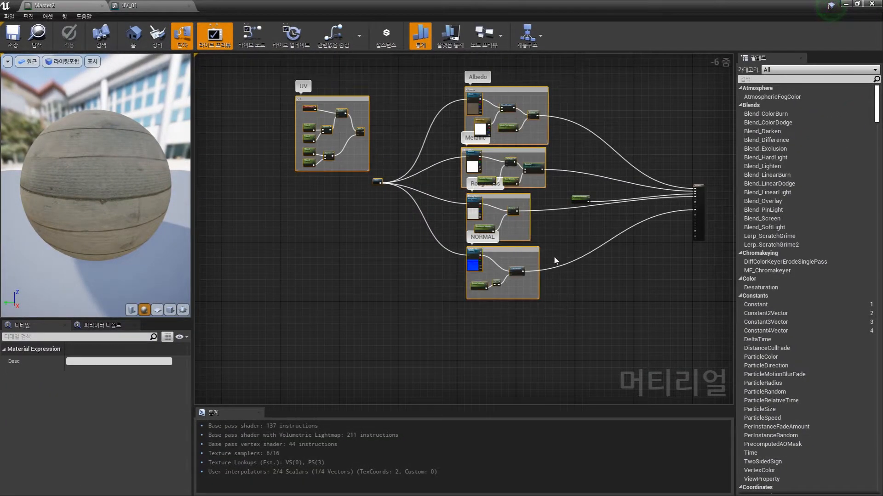
pyautogui.moveTo(521, 151); pyautogui.dragTo(534, 236, button='right')
pyautogui.keyDown('ctrl'); pyautogui.moveTo(622, 164); pyautogui.dragTo(260, 412); pyautogui.keyUp('ctrl')
pyautogui.moveTo(521, 192); pyautogui.dragTo(464, 298, button='right')
pyautogui.moveTo(467, 172); pyautogui.dragTo(418, 111)
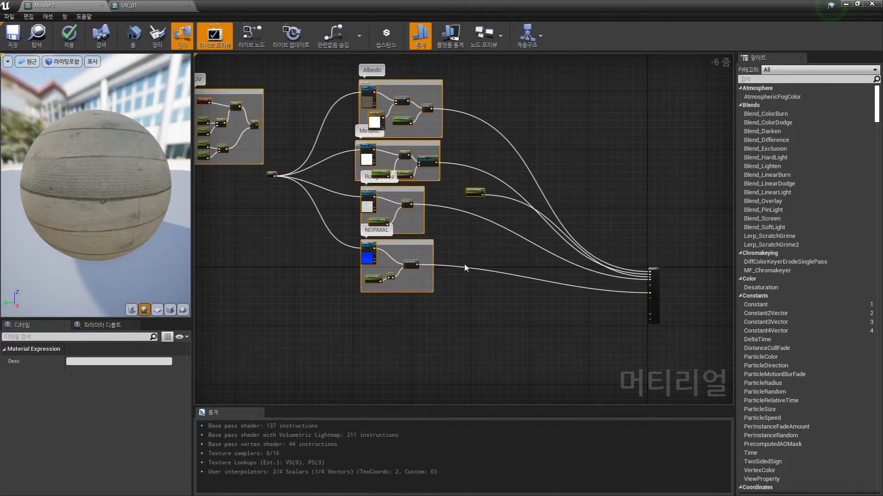
# Examine the overall Master2 graph layout, comparing the old UV group with the UV_01 function node
pyautogui.moveTo(487, 276); pyautogui.dragTo(522, 268, button='right')
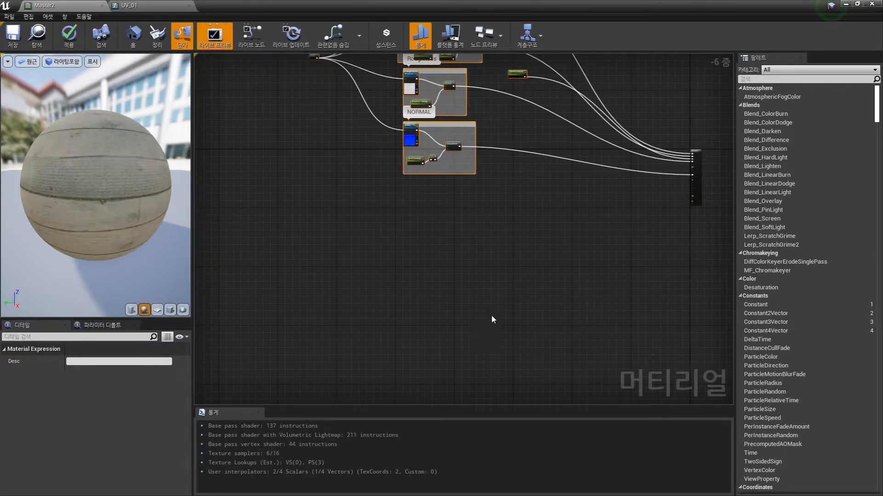
pyautogui.moveTo(492, 301); pyautogui.dragTo(505, 181, button='right')
pyautogui.moveTo(511, 225); pyautogui.dragTo(459, 370, button='right')
pyautogui.scroll(-2, 487, 274)
pyautogui.moveTo(478, 244); pyautogui.dragTo(518, 322, button='right')
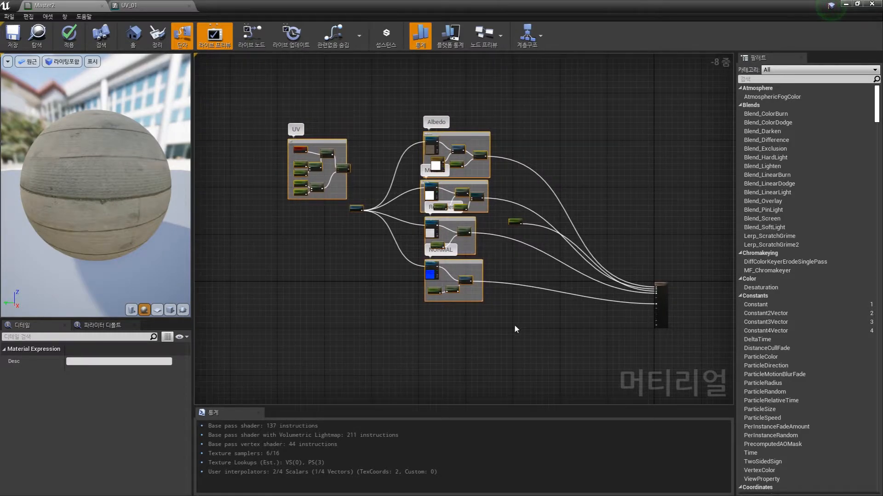
pyautogui.scroll(2, 368, 246)
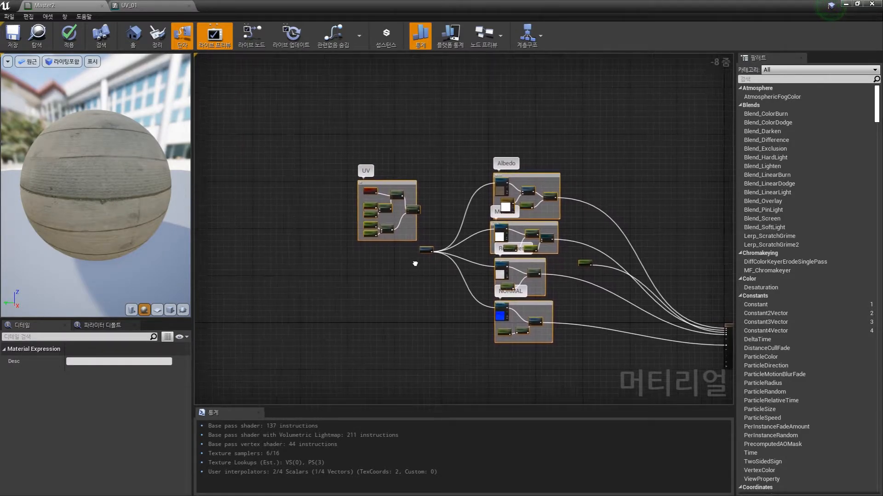
pyautogui.moveTo(330, 158); pyautogui.dragTo(424, 263)
pyautogui.click(432, 275)
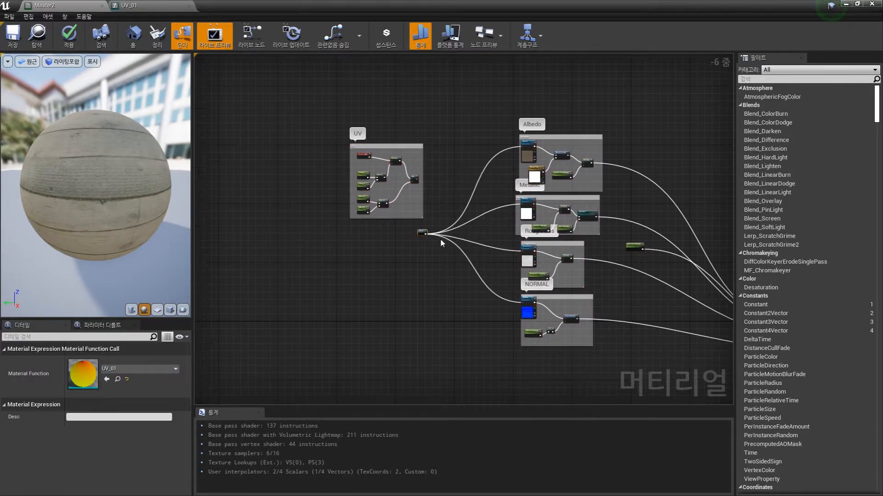
pyautogui.scroll(2, 430, 230)
pyautogui.scroll(-1, 427, 238)
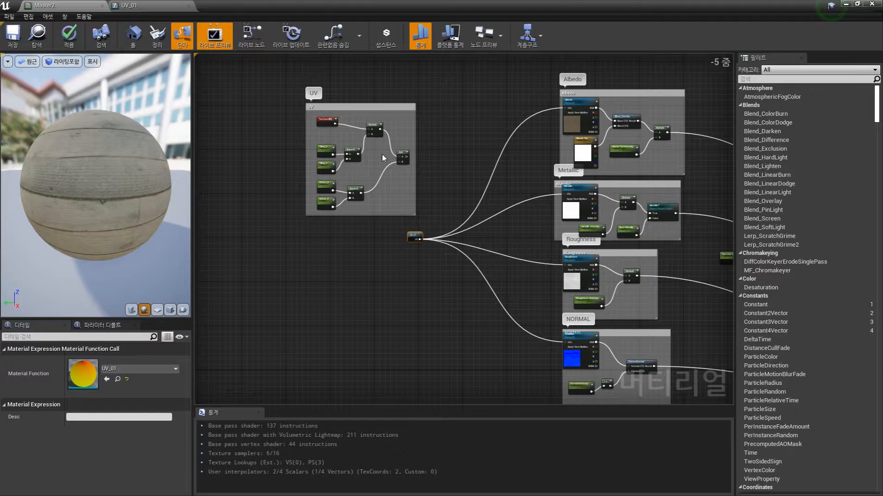
# Delete the old UV comment group together with all its nodes
pyautogui.click(372, 108)
pyautogui.moveTo(391, 119); pyautogui.dragTo(355, 119)
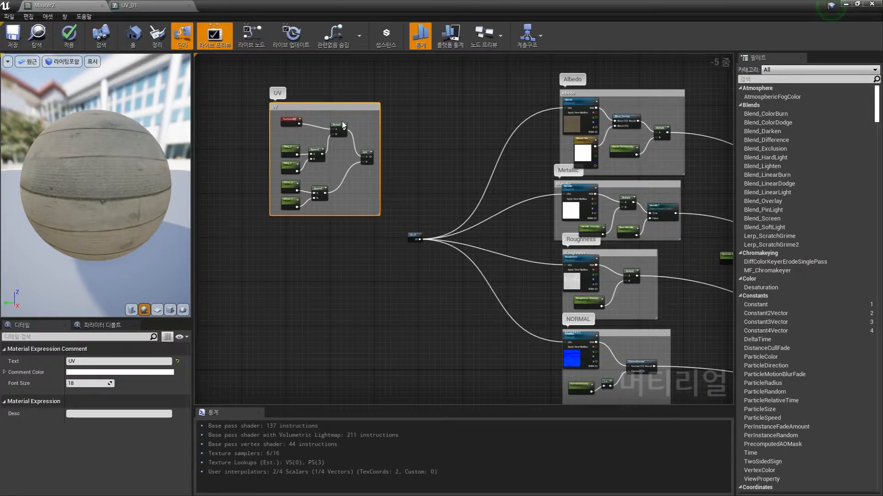
pyautogui.moveTo(343, 124); pyautogui.dragTo(359, 121)
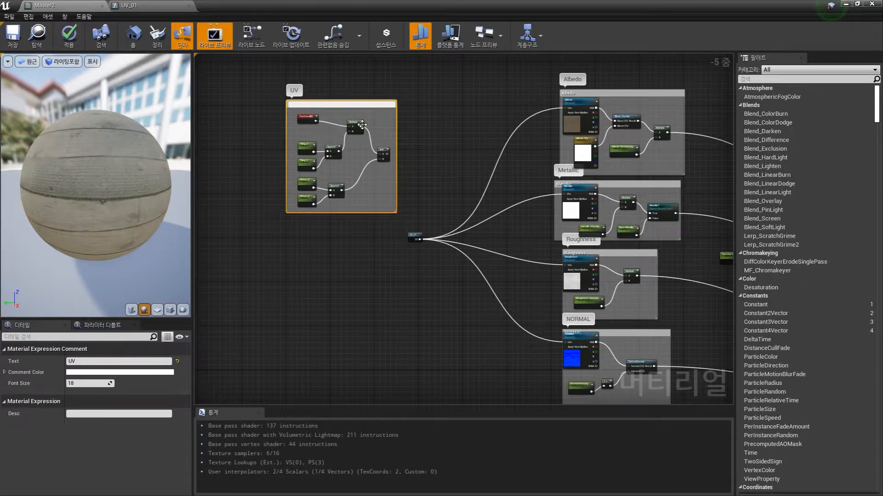
pyautogui.moveTo(411, 101); pyautogui.dragTo(285, 220)
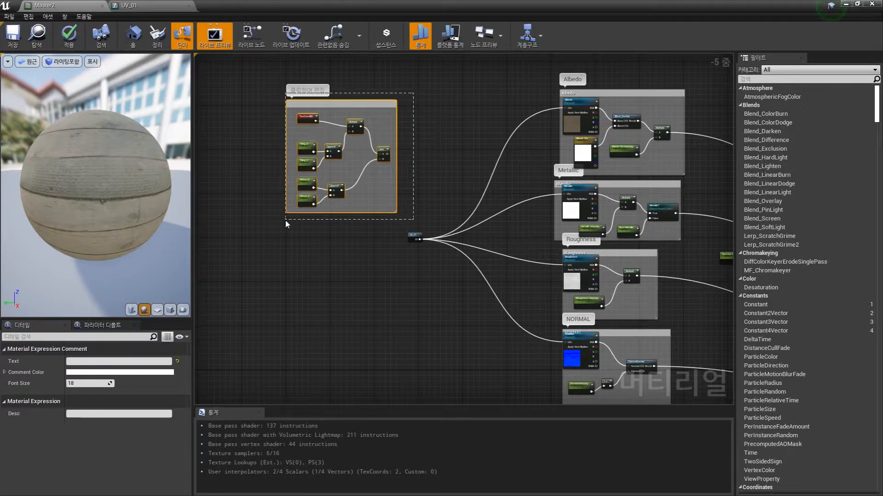
pyautogui.press('Delete')
# Move the UV_01 node up and left, further away from the texture groups
pyautogui.click(414, 236)
pyautogui.moveTo(406, 263); pyautogui.dragTo(423, 232, button='right')
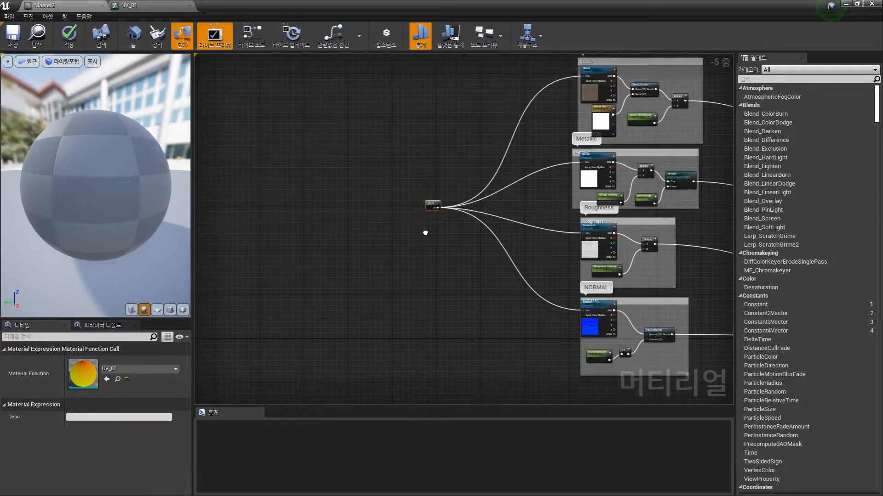
pyautogui.click(423, 205)
pyautogui.moveTo(423, 208); pyautogui.dragTo(377, 180)
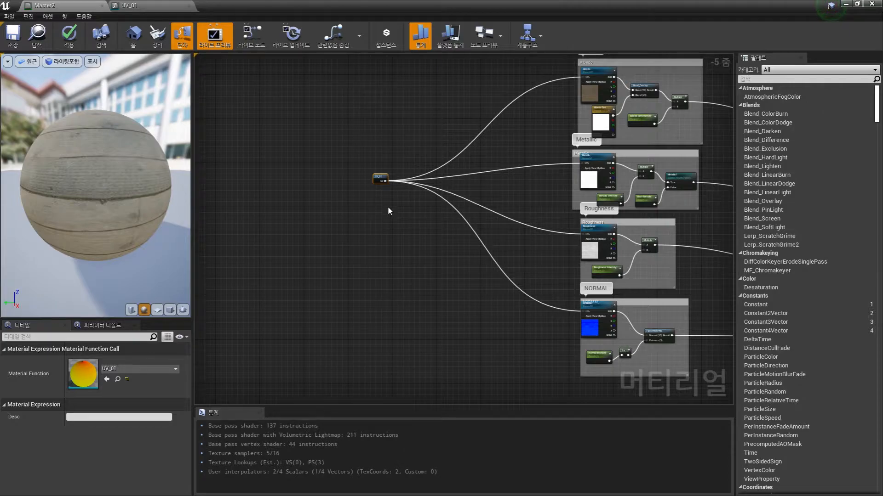
pyautogui.scroll(5, 377, 182)
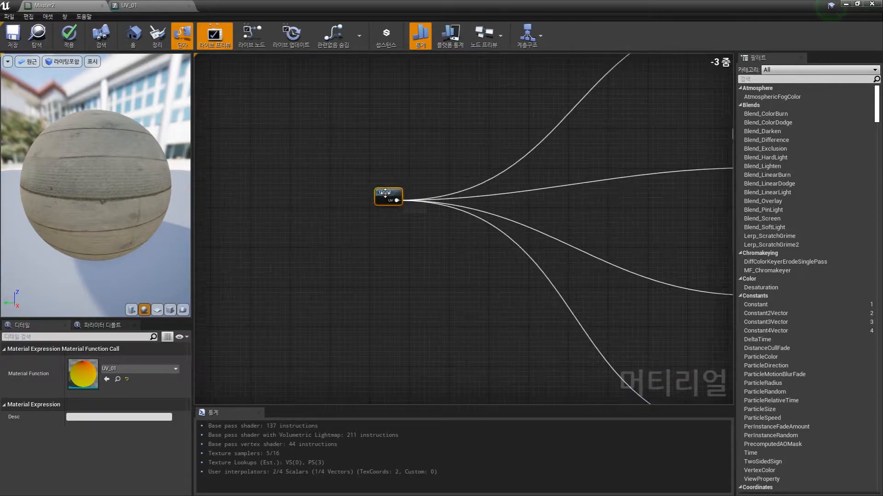
# Nudge the UV_01 node slightly up and left in the Master2 graph, and check the UV_01 function's graph
pyautogui.moveTo(397, 190); pyautogui.dragTo(389, 184)
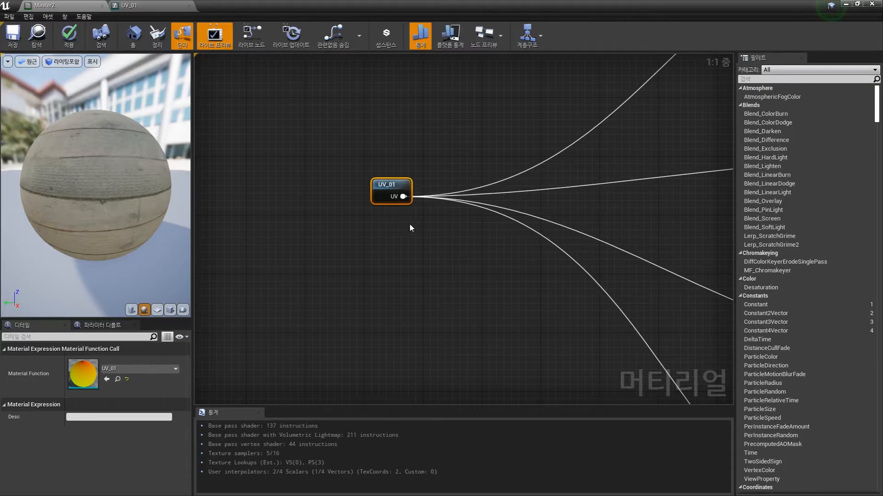
pyautogui.moveTo(413, 205); pyautogui.dragTo(382, 199, button='right')
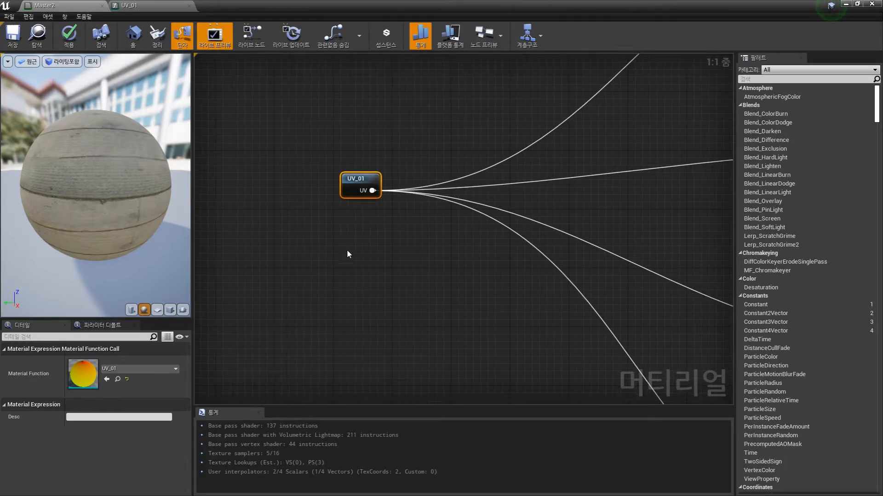
pyautogui.click(165, 11)
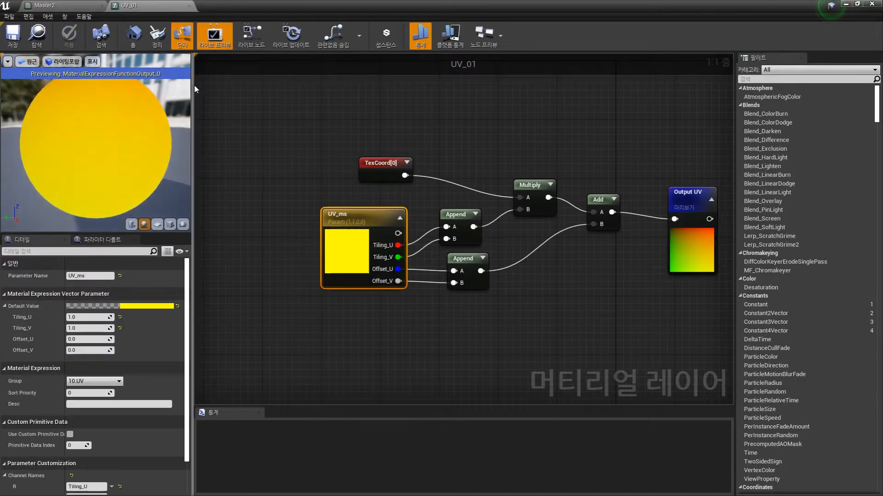
pyautogui.click(63, 9)
# Duplicate the UV_01 material function in the Wooden_Beach_Decking_2x2_M_00 folder, accepting the suggested name
pyautogui.doubleClick(285, 13)
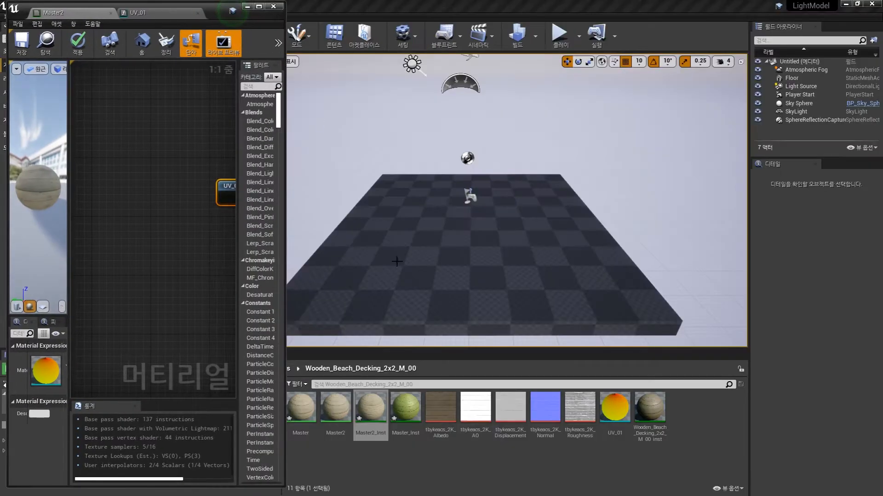
pyautogui.rightClick(619, 412)
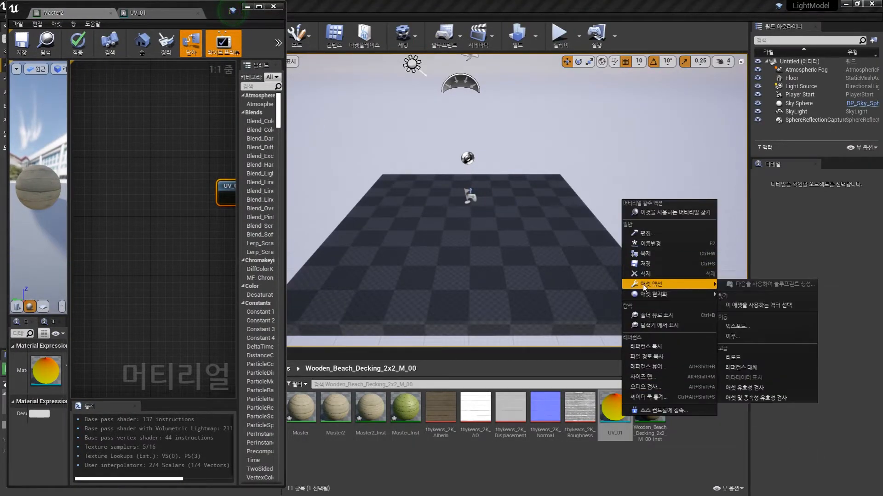
pyautogui.click(614, 468)
pyautogui.click(609, 420)
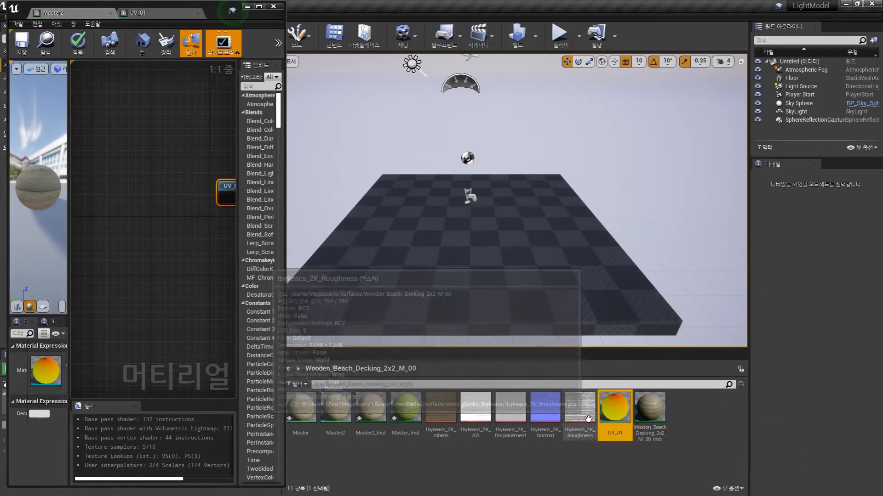
pyautogui.hotkey('ctrl', 'w')
pyautogui.press('Return')
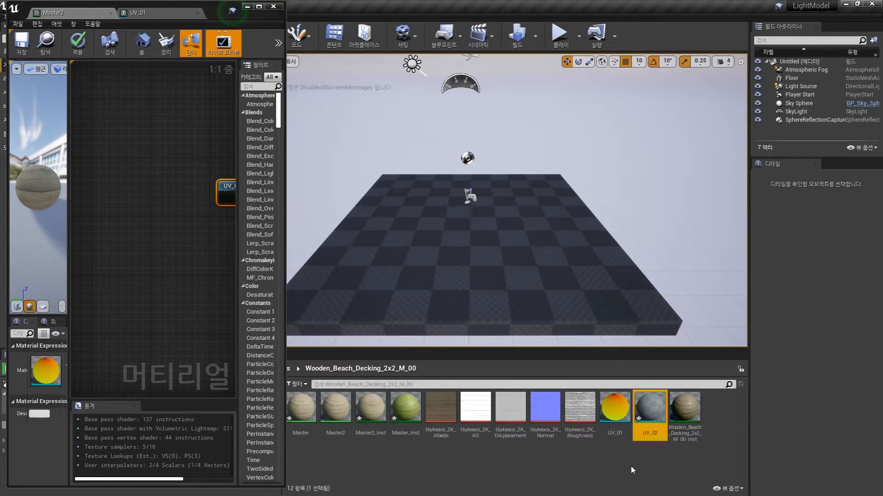
# Add the UV_02 function to the Master2 graph and arrange UV_01 and UV_02 one above the other
pyautogui.moveTo(648, 407); pyautogui.dragTo(188, 226)
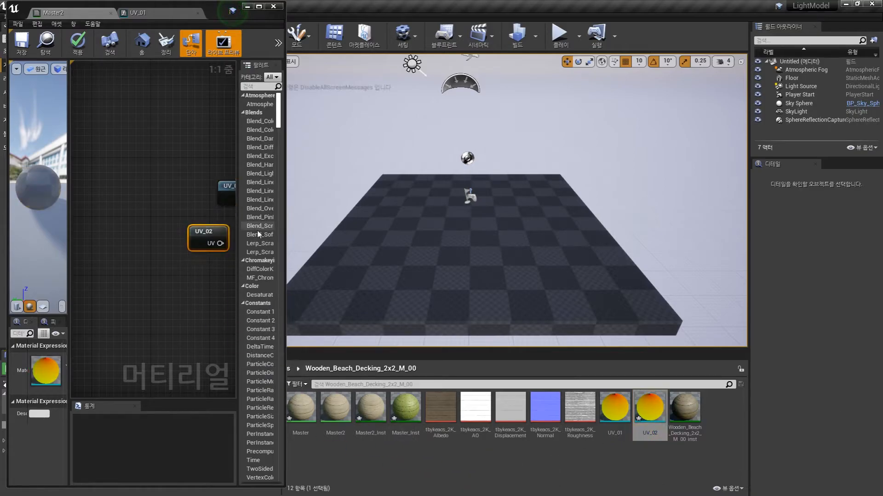
pyautogui.click(258, 7)
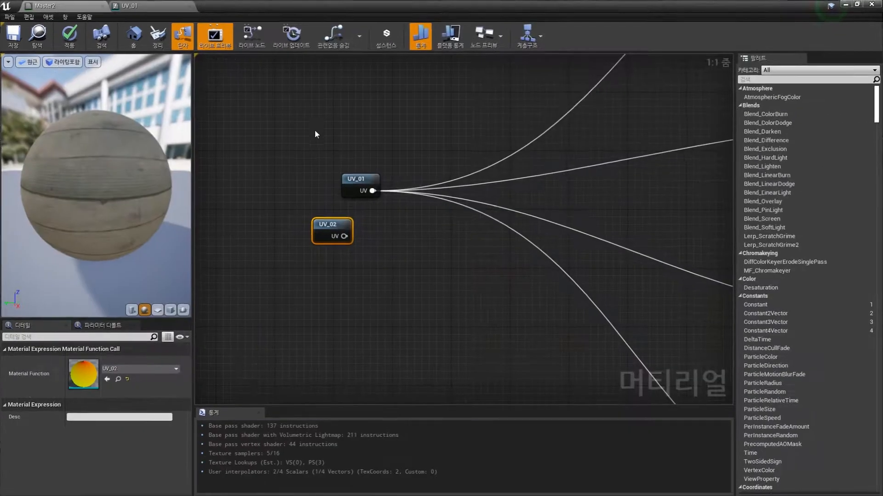
pyautogui.moveTo(361, 180); pyautogui.dragTo(340, 173)
pyautogui.click(328, 231)
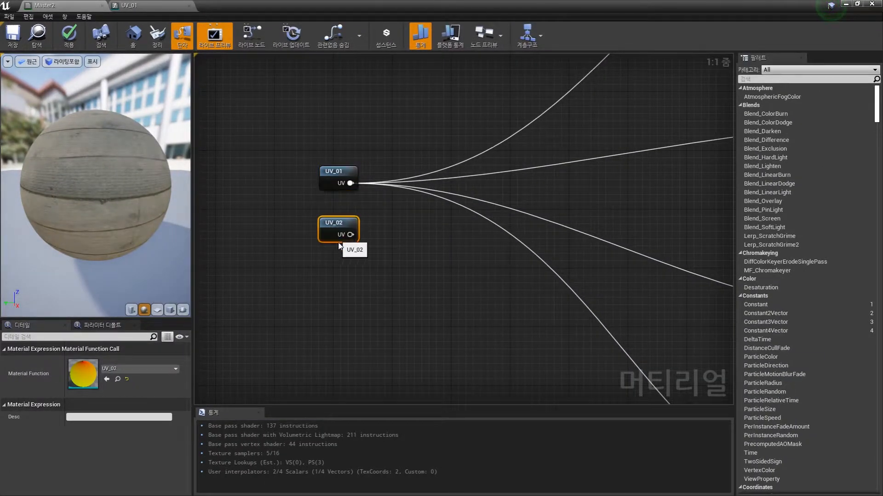
# Open the UV_02 function, select all its nodes and compare its graph with that of UV_01
pyautogui.doubleClick(339, 232)
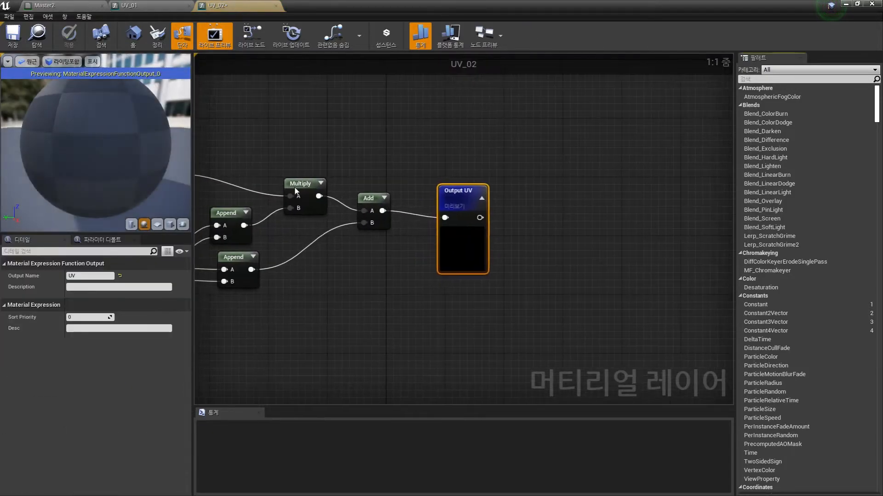
pyautogui.moveTo(375, 165); pyautogui.dragTo(680, 334)
pyautogui.moveTo(603, 289); pyautogui.dragTo(483, 281, button='right')
pyautogui.click(152, 6)
pyautogui.click(225, 5)
pyautogui.click(161, 6)
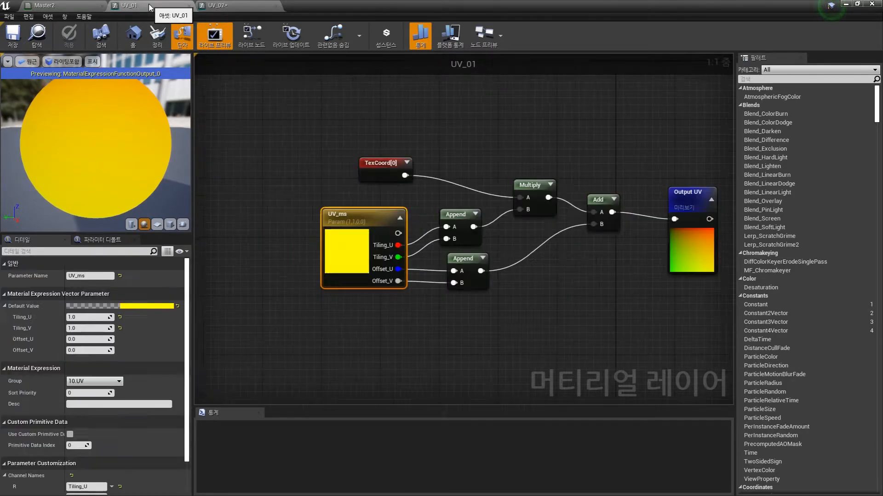
# Return to the Master2 graph and position the UV_02 node closely below UV_01
pyautogui.click(87, 6)
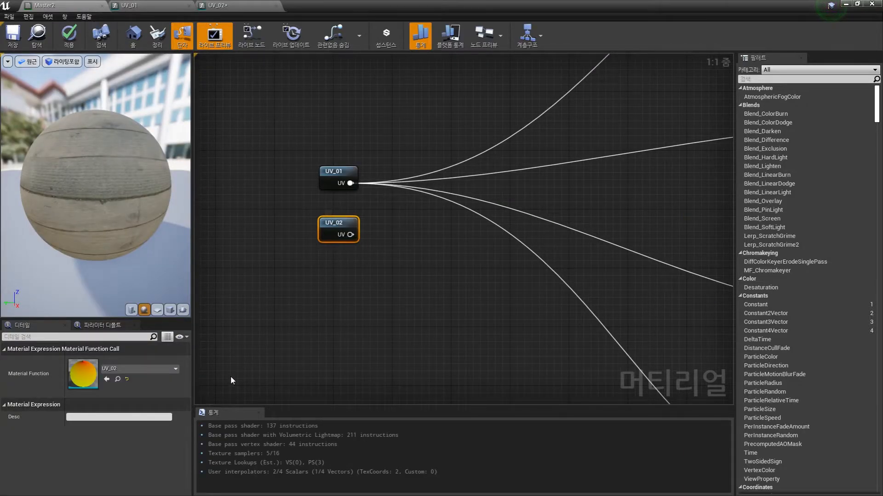
pyautogui.click(131, 369)
pyautogui.click(125, 370)
pyautogui.click(297, 275)
pyautogui.moveTo(333, 225)
pyautogui.mouseDown()
pyautogui.moveTo(340, 225)
pyautogui.moveTo(332, 225)
pyautogui.mouseUp()
pyautogui.moveTo(332, 239); pyautogui.dragTo(339, 228)
pyautogui.scroll(-3, 339, 249)
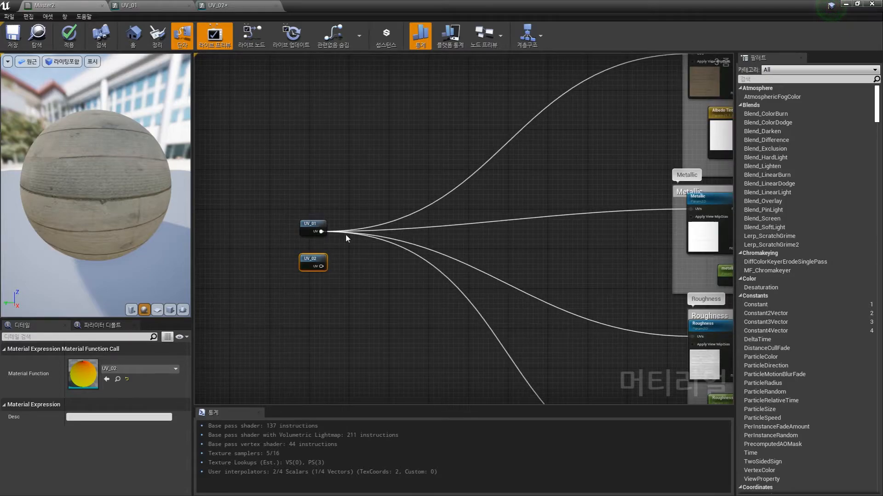
pyautogui.moveTo(322, 270)
pyautogui.mouseDown()
pyautogui.moveTo(335, 274)
pyautogui.moveTo(323, 271)
pyautogui.mouseUp()
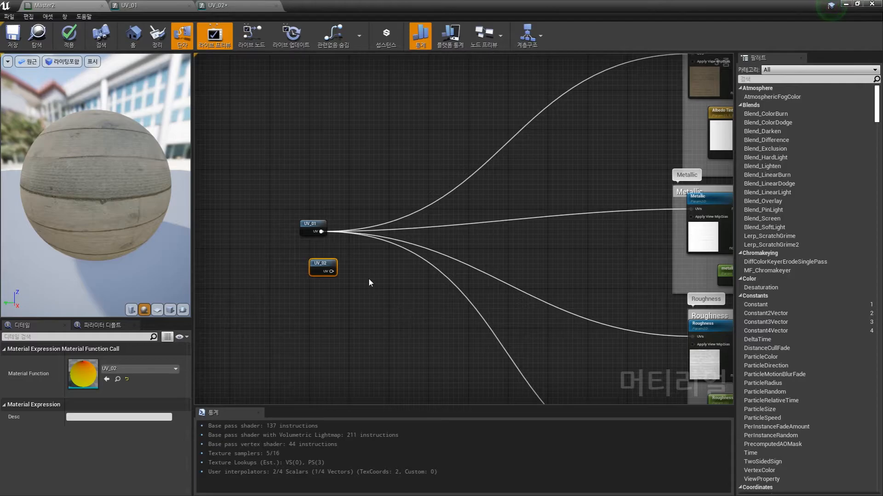
pyautogui.moveTo(317, 264); pyautogui.dragTo(307, 253)
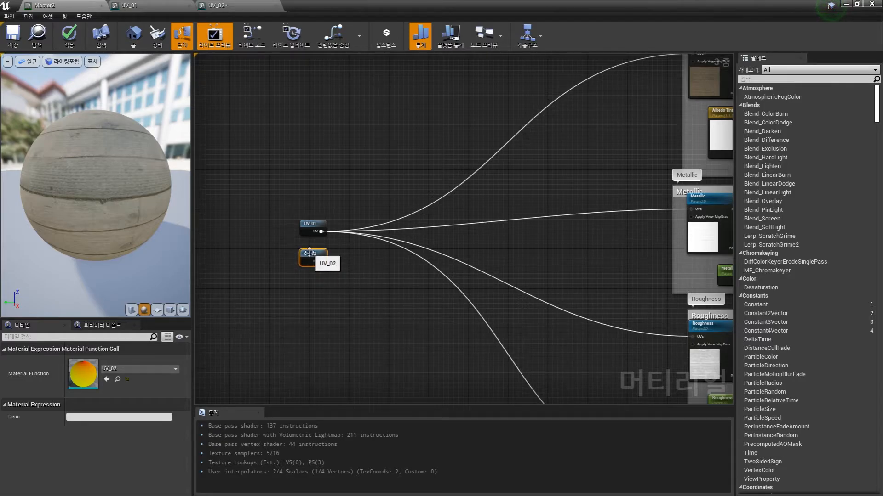
pyautogui.moveTo(371, 271); pyautogui.dragTo(320, 296, button='right')
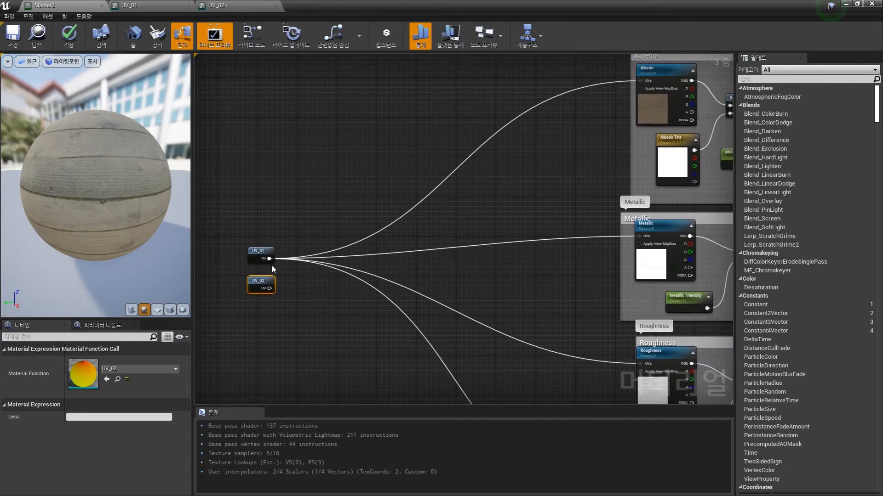
# Review the UV_02 function graph, and open the Master2_Inst instance to inspect its parameter groups and plane preview
pyautogui.click(231, 11)
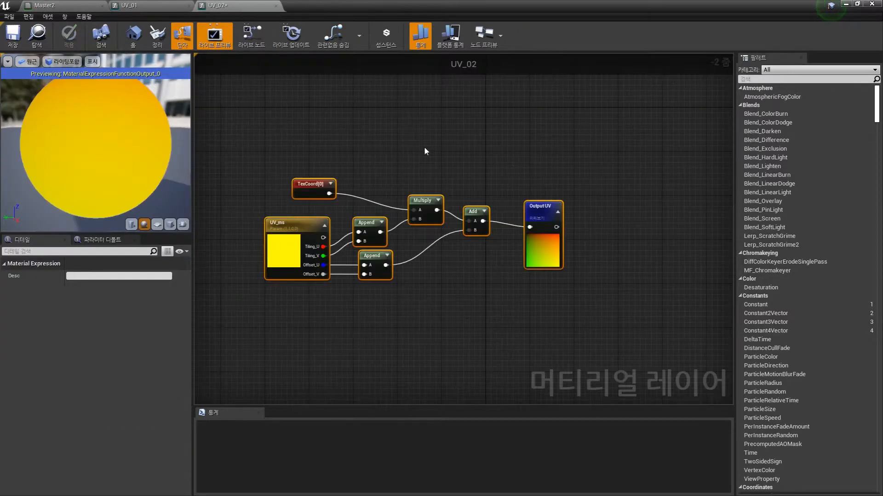
pyautogui.click(857, 4)
pyautogui.doubleClick(370, 407)
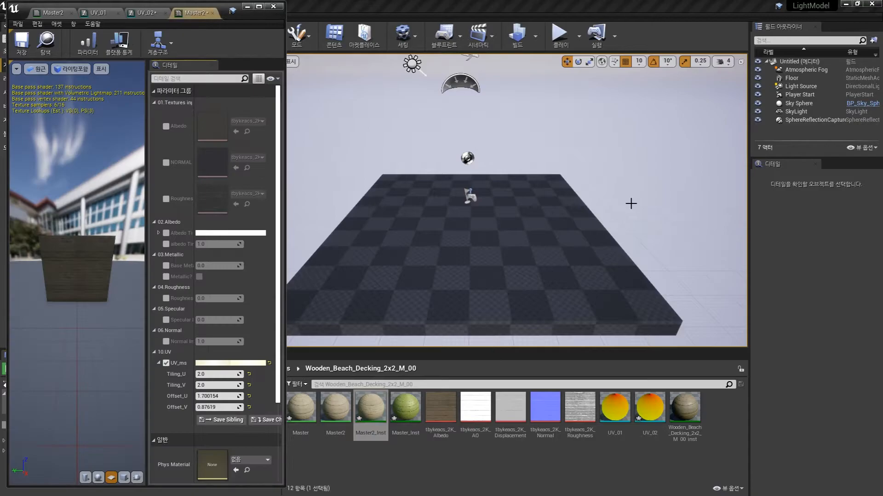
pyautogui.click(259, 7)
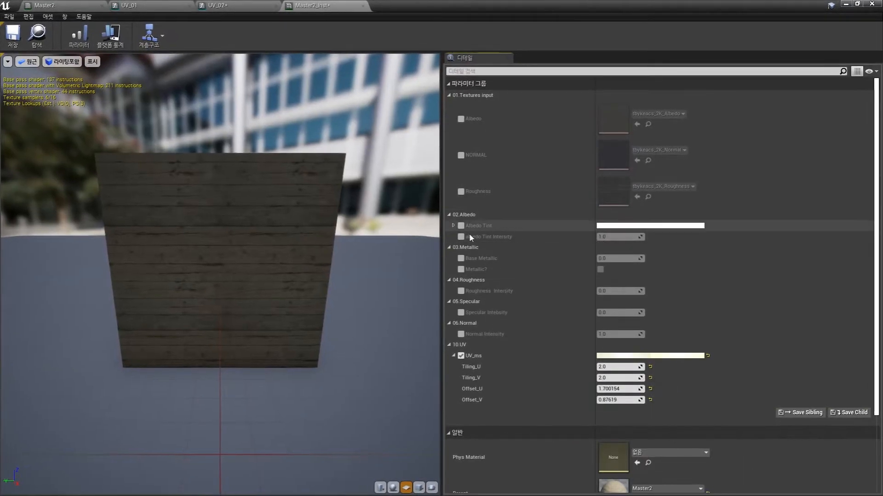
pyautogui.moveTo(304, 250)
pyautogui.mouseDown()
pyautogui.moveTo(307, 214)
pyautogui.moveTo(304, 241)
pyautogui.mouseUp()
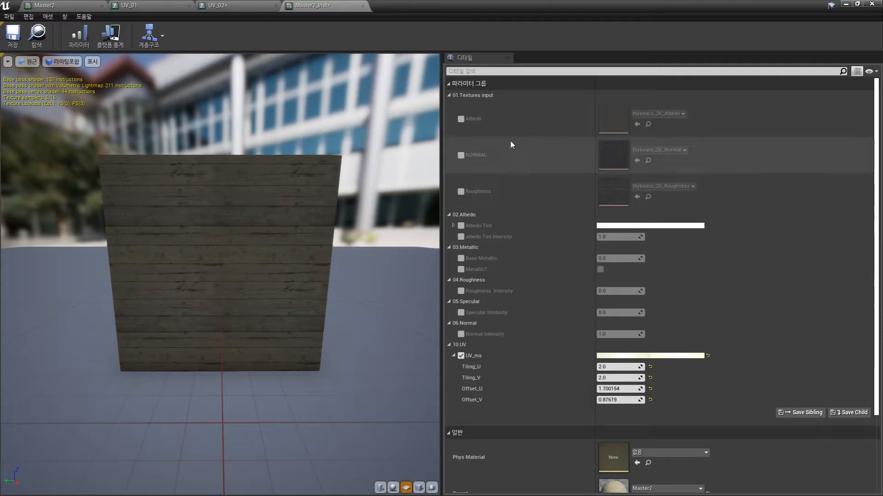
# Delete the unconnected UV_02 node from the Master2 graph
pyautogui.click(80, 6)
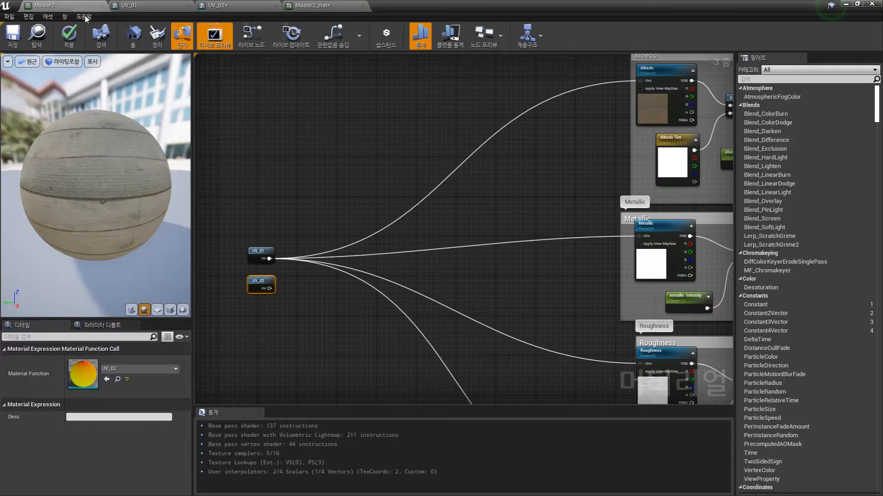
pyautogui.click(304, 293)
pyautogui.click(258, 281)
pyautogui.press('Delete')
# Pull the Albedo, Metallic, Roughness and NORMAL texture nodes out of their comment groups into a column beside UV_01
pyautogui.moveTo(550, 226); pyautogui.dragTo(403, 176, button='right')
pyautogui.scroll(-4, 403, 176)
pyautogui.moveTo(394, 94); pyautogui.dragTo(560, 329)
pyautogui.scroll(1, 560, 328)
pyautogui.scroll(2, 550, 283)
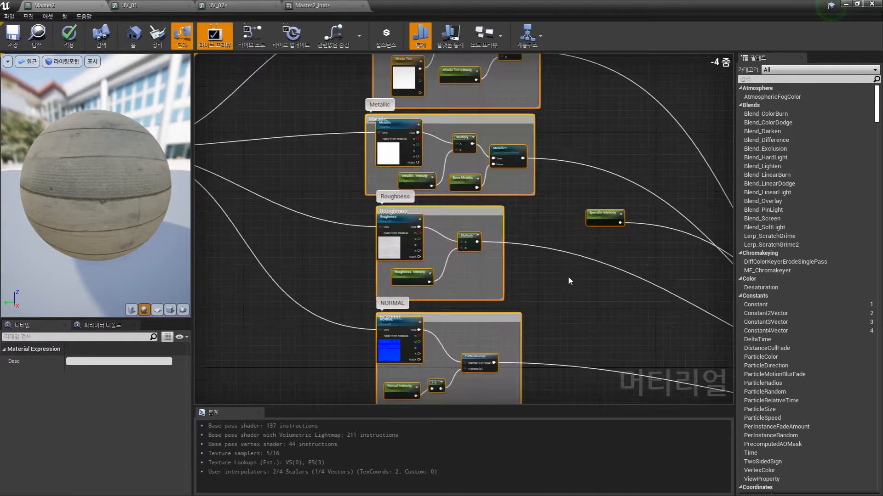
pyautogui.scroll(-1, 550, 299)
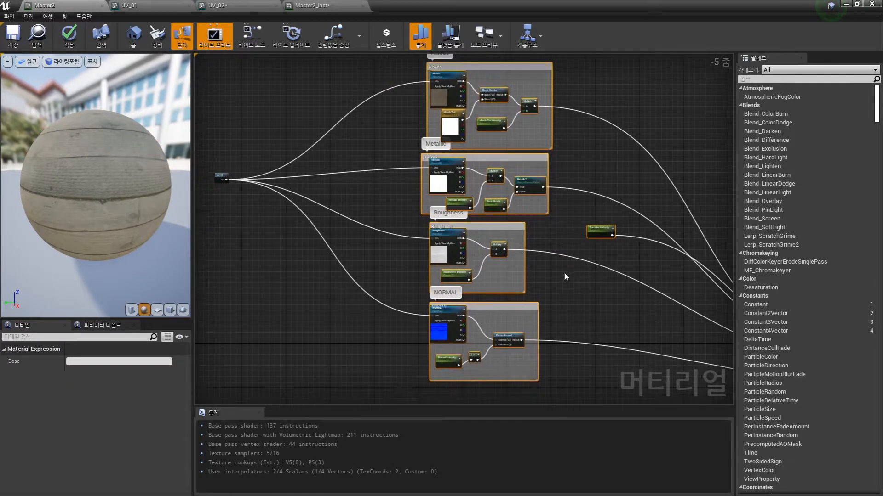
pyautogui.click(407, 120)
pyautogui.moveTo(440, 85); pyautogui.dragTo(364, 93)
pyautogui.moveTo(443, 163); pyautogui.dragTo(371, 154)
pyautogui.moveTo(442, 235); pyautogui.dragTo(376, 220)
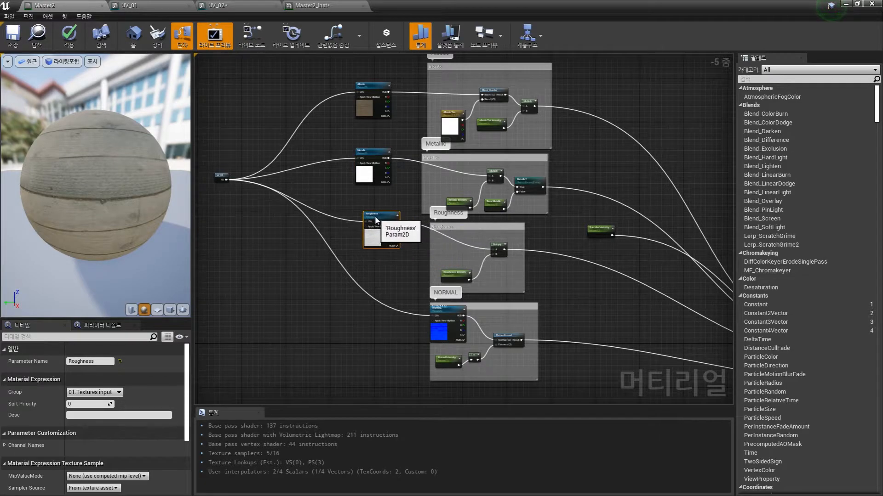
pyautogui.moveTo(444, 309); pyautogui.dragTo(364, 280)
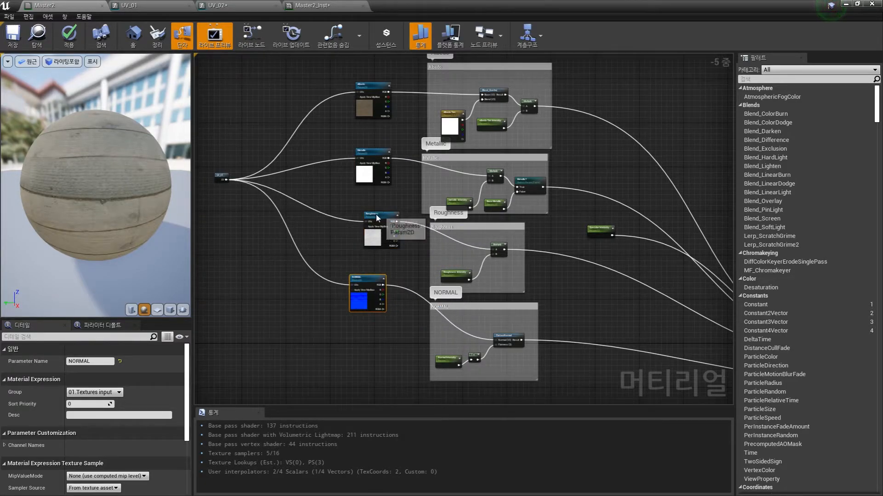
pyautogui.moveTo(379, 218); pyautogui.dragTo(367, 218)
# Move the Specular Intebsity parameter node slightly left, closer to the comment groups
pyautogui.moveTo(416, 74); pyautogui.dragTo(571, 345)
pyautogui.moveTo(596, 228)
pyautogui.mouseDown()
pyautogui.moveTo(592, 211)
pyautogui.moveTo(589, 231)
pyautogui.mouseUp()
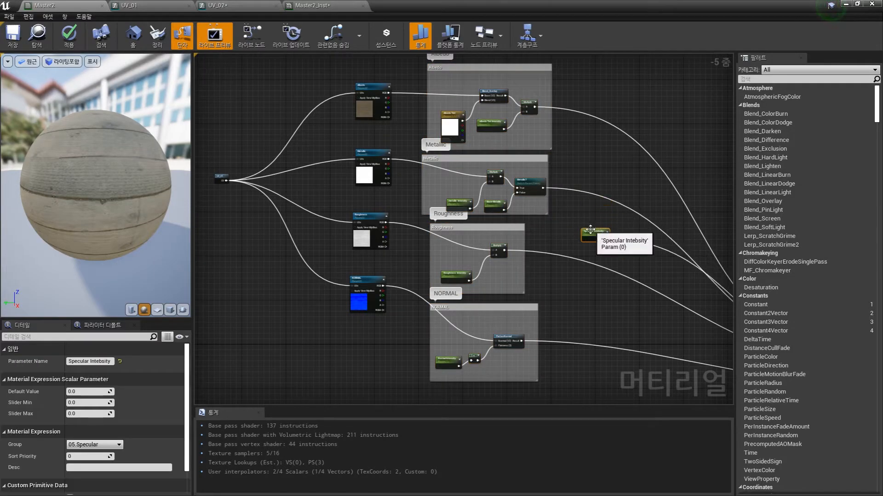
pyautogui.click(405, 326)
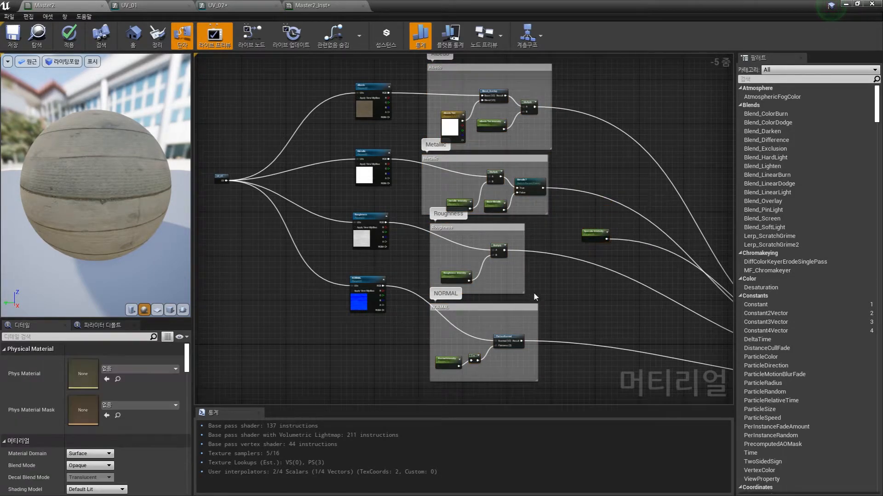
# Shift the NORMAL texture node slightly right to line it up with the other texture nodes
pyautogui.scroll(-2, 548, 296)
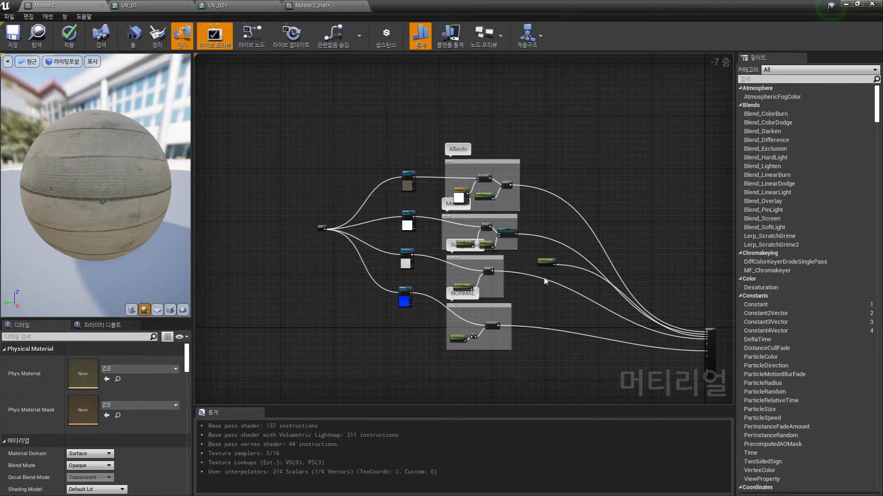
pyautogui.scroll(2, 387, 224)
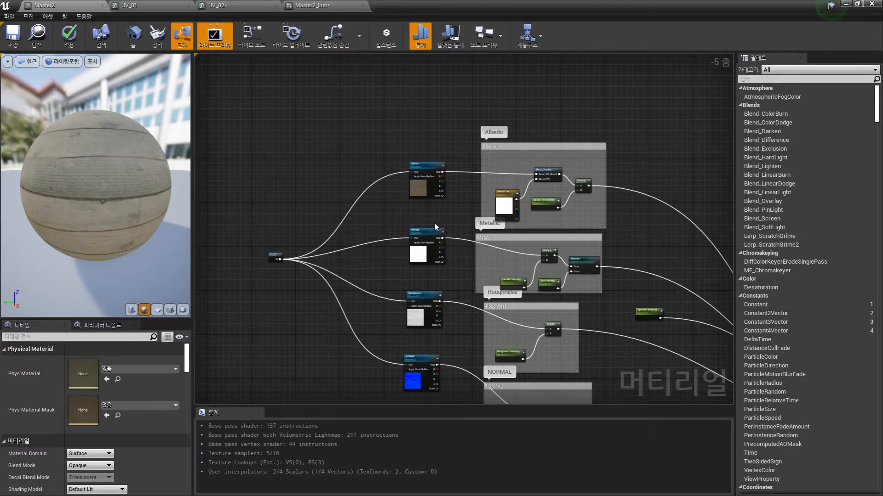
pyautogui.moveTo(431, 217); pyautogui.dragTo(406, 193, button='right')
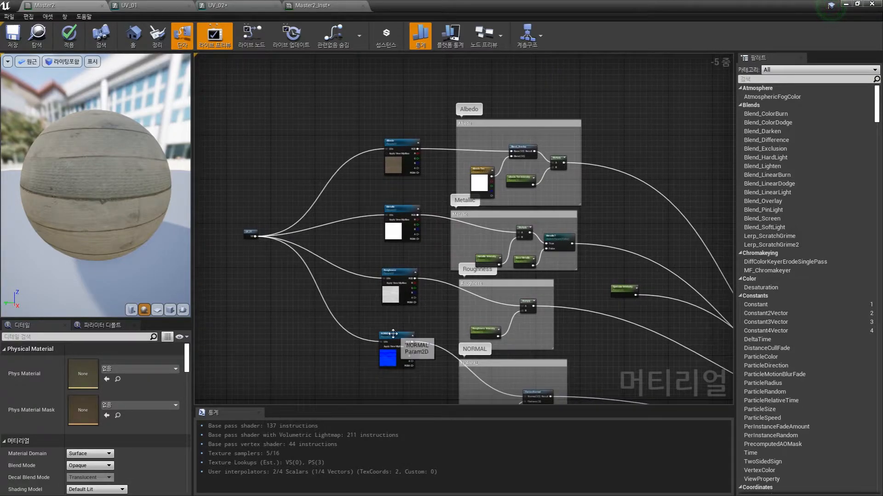
pyautogui.click(398, 338)
# Highlight the column of four texture nodes, and the remaining comment groups with the specular parameter, to review the graph's structure
pyautogui.moveTo(366, 123); pyautogui.dragTo(426, 385)
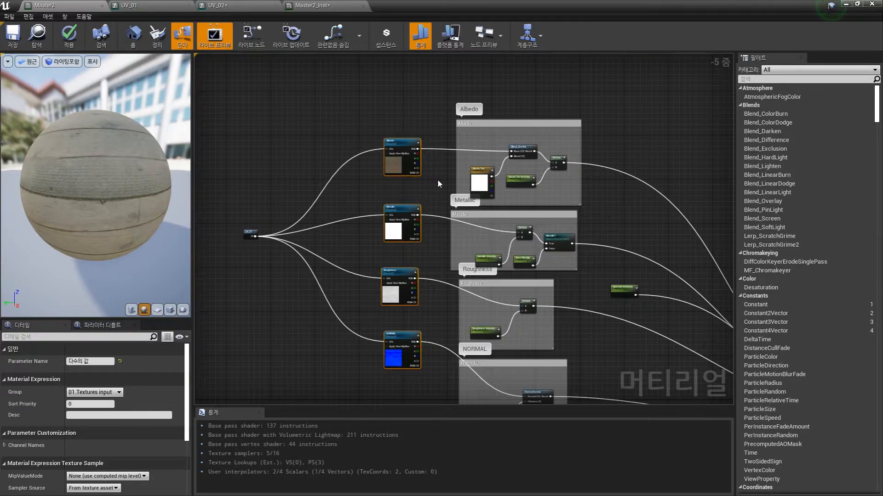
pyautogui.moveTo(425, 201); pyautogui.dragTo(424, 163, button='right')
pyautogui.click(426, 84)
pyautogui.moveTo(426, 84); pyautogui.dragTo(398, 332)
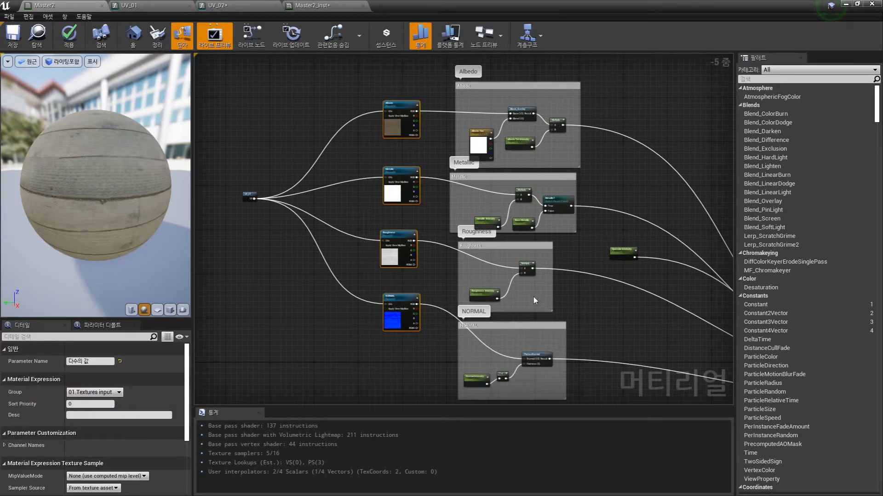
pyautogui.moveTo(587, 295); pyautogui.dragTo(545, 289, button='right')
pyautogui.moveTo(325, 68); pyautogui.dragTo(600, 303)
pyautogui.moveTo(584, 263); pyautogui.dragTo(570, 330, button='right')
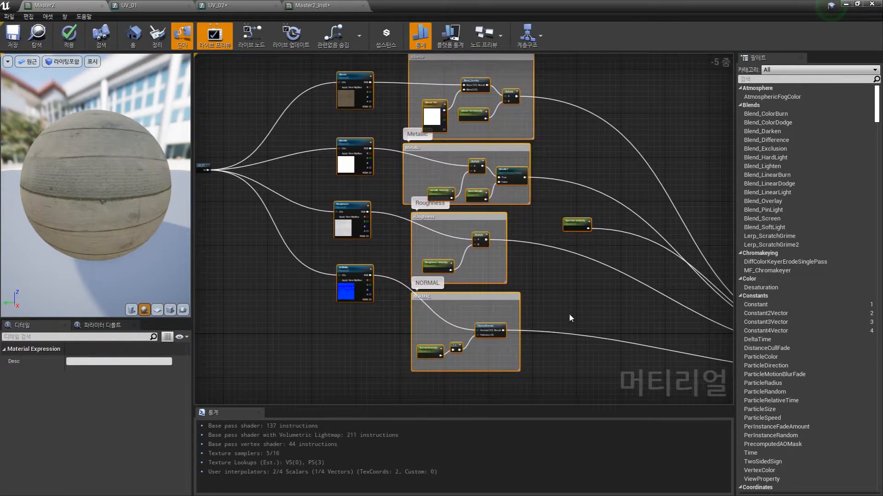
pyautogui.click(537, 296)
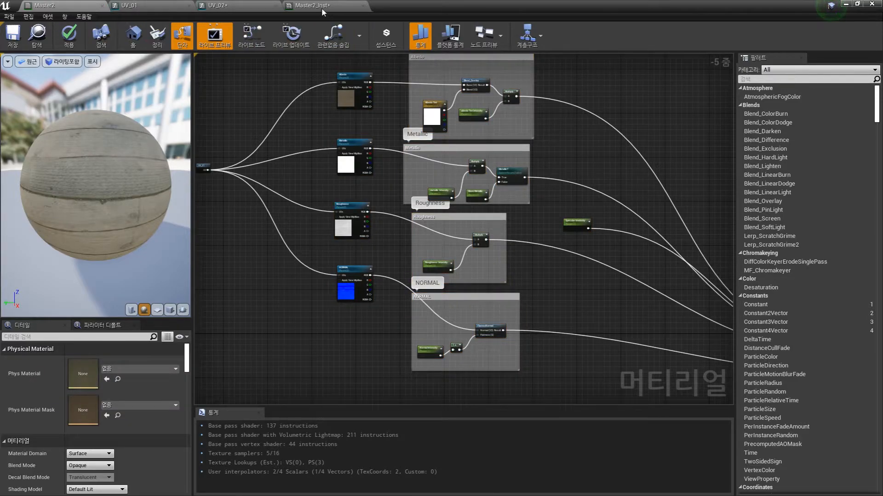
# Duplicate the UV_02 material function in the Content Browser and name the copy Surface_01
pyautogui.click(265, 5)
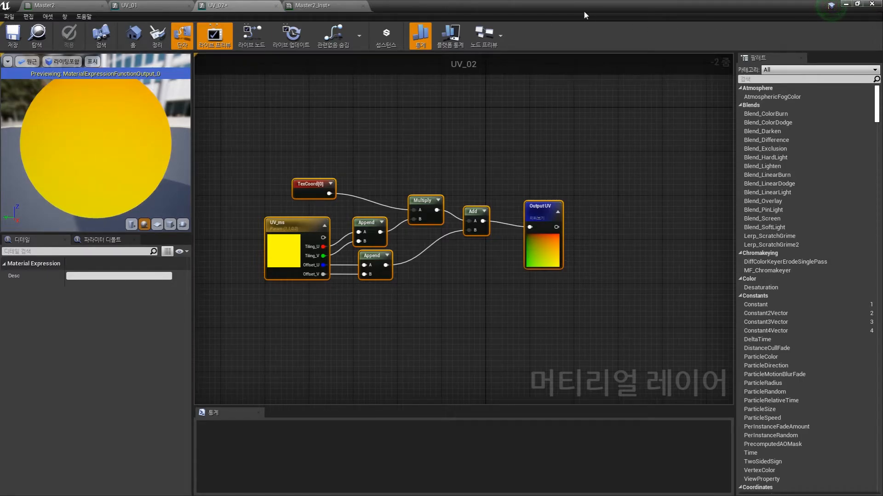
pyautogui.click(846, 7)
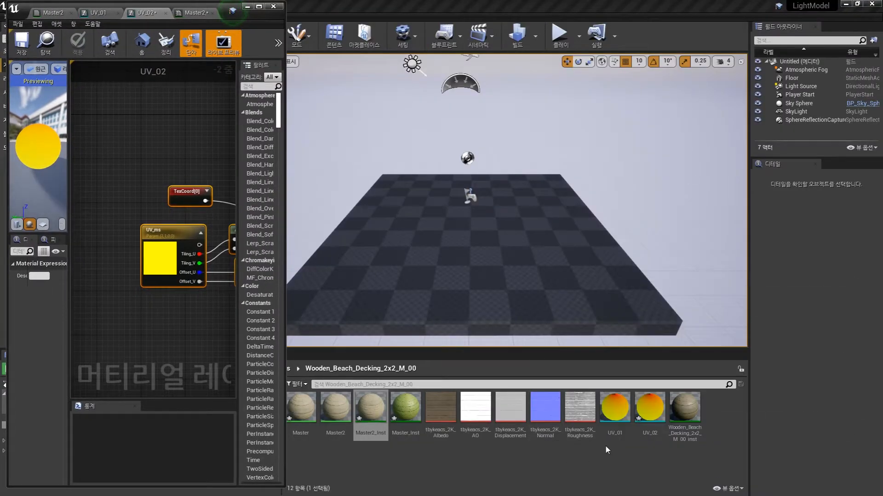
pyautogui.click(640, 432)
pyautogui.hotkey('ctrl', 'w')
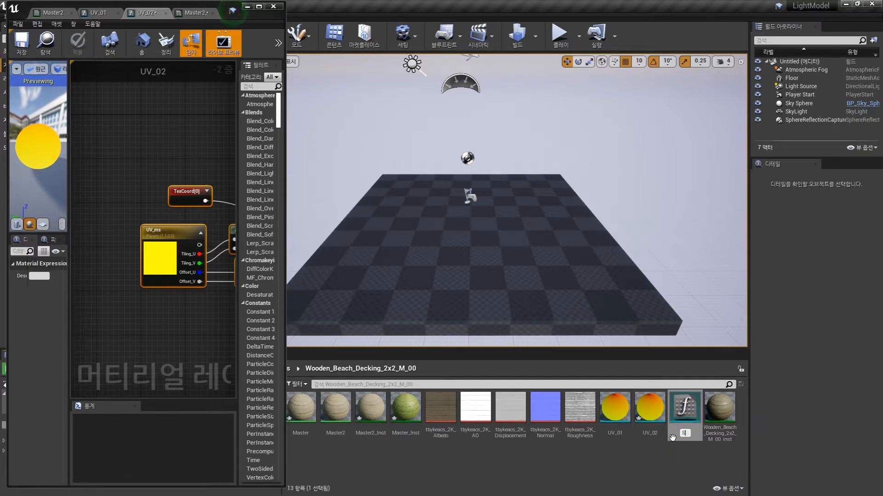
pyautogui.write('Surface_01')
pyautogui.press('Return')
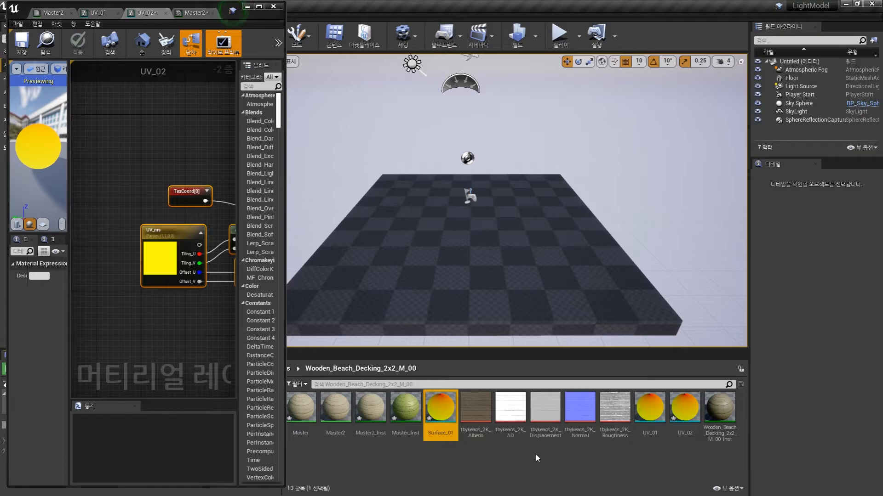
# Open Surface_01, delete every node feeding Output UV, and shift the remaining output node slightly up and right
pyautogui.doubleClick(440, 408)
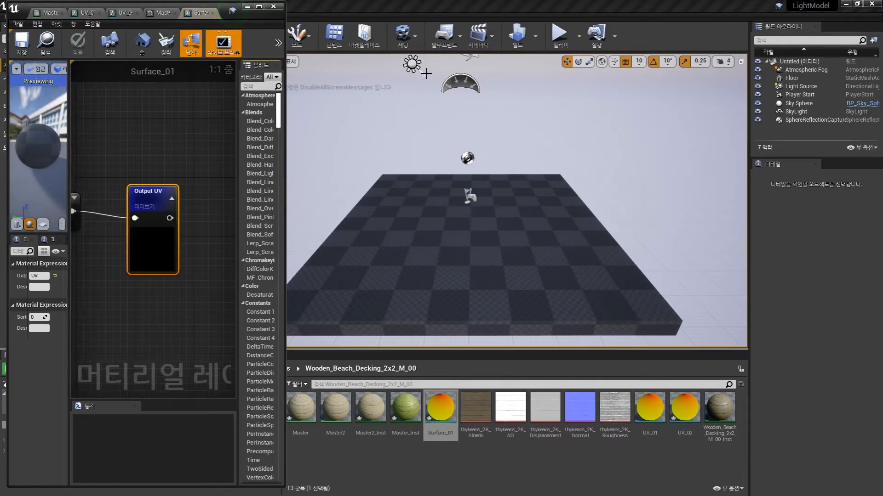
pyautogui.click(259, 7)
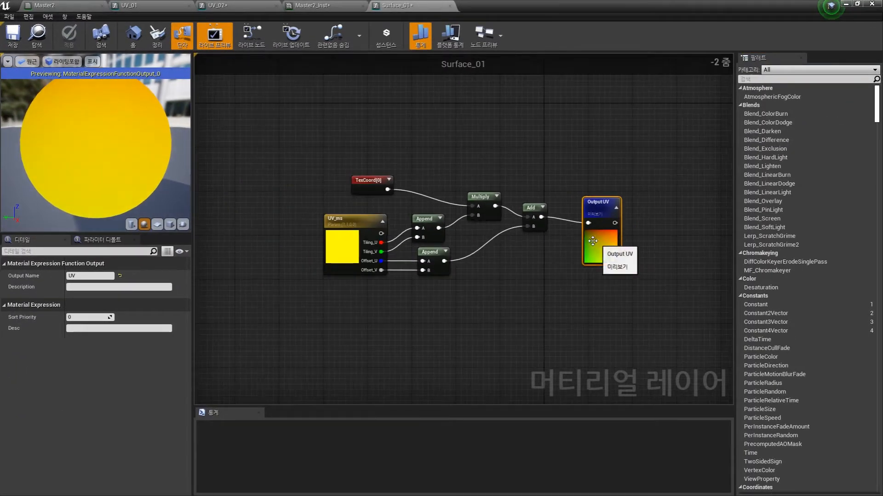
pyautogui.moveTo(556, 165); pyautogui.dragTo(324, 318)
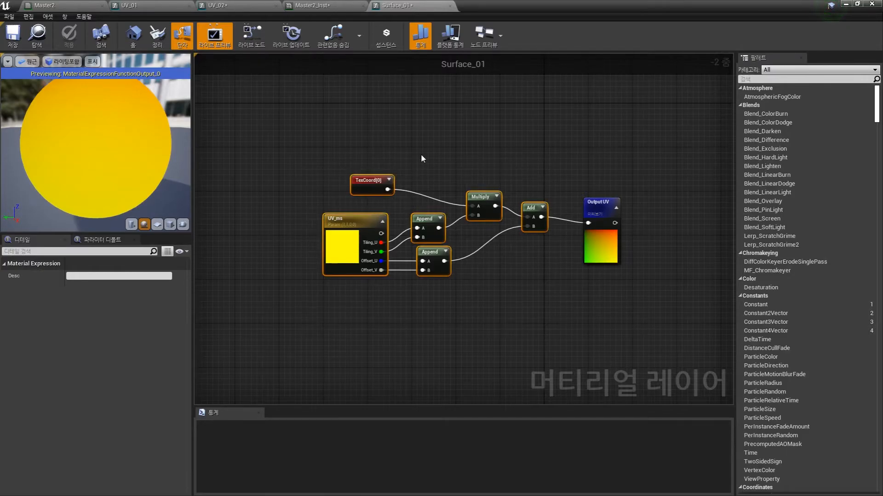
pyautogui.press('Delete')
pyautogui.moveTo(590, 214); pyautogui.dragTo(606, 207)
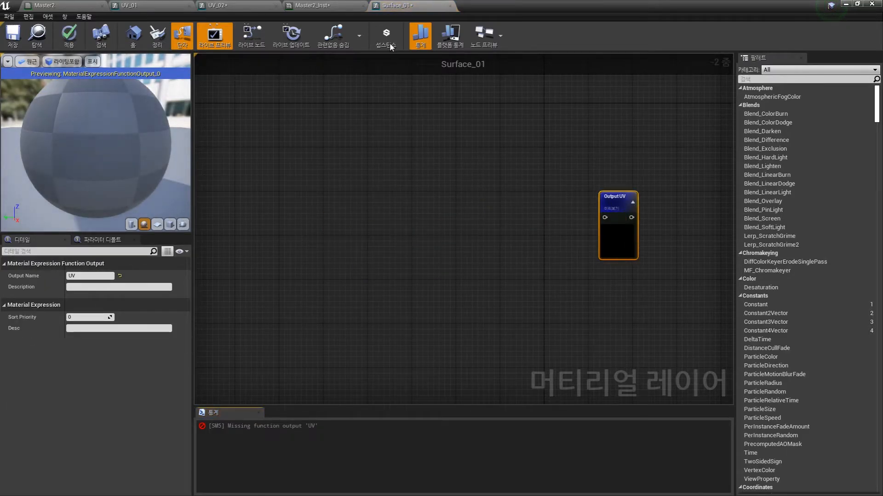
pyautogui.moveTo(380, 216); pyautogui.dragTo(401, 182, button='right')
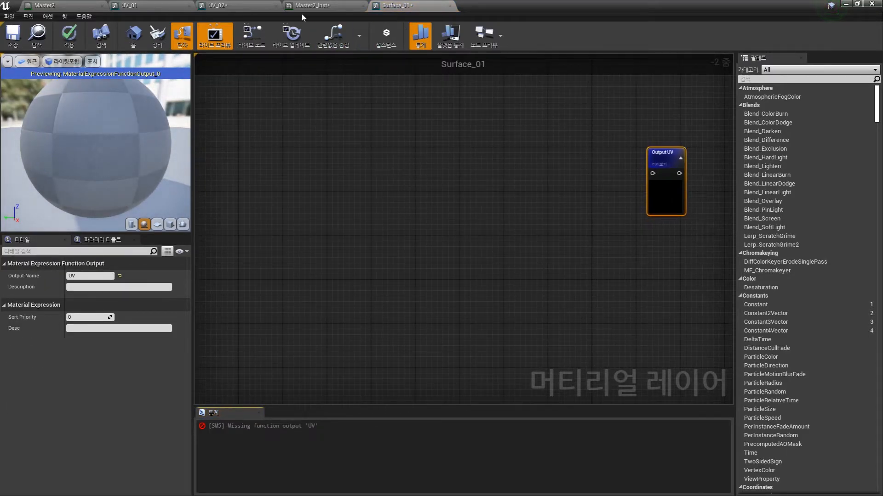
# Copy Master2's four texture nodes, comment groups and Specular Intebsity parameter into Surface_01, placing them left of the output node
pyautogui.click(75, 7)
pyautogui.scroll(-2, 423, 200)
pyautogui.moveTo(363, 103); pyautogui.dragTo(536, 326)
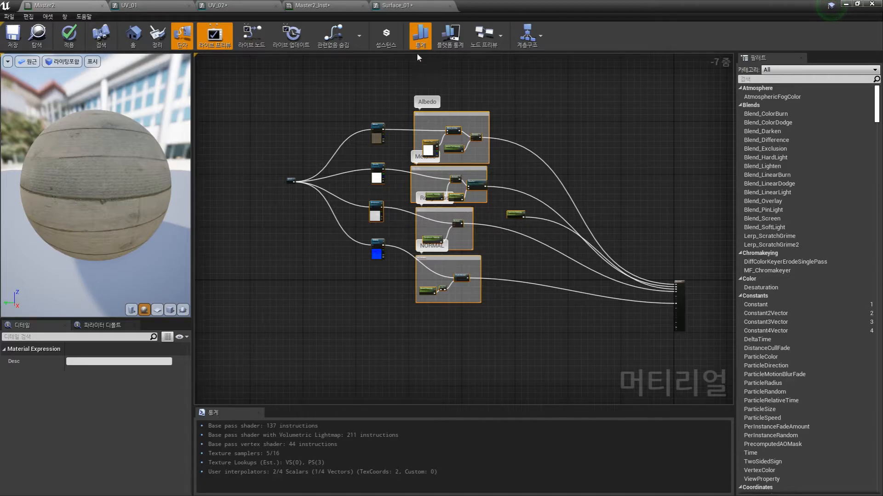
pyautogui.click(411, 8)
pyautogui.rightClick(444, 203)
pyautogui.click(432, 176)
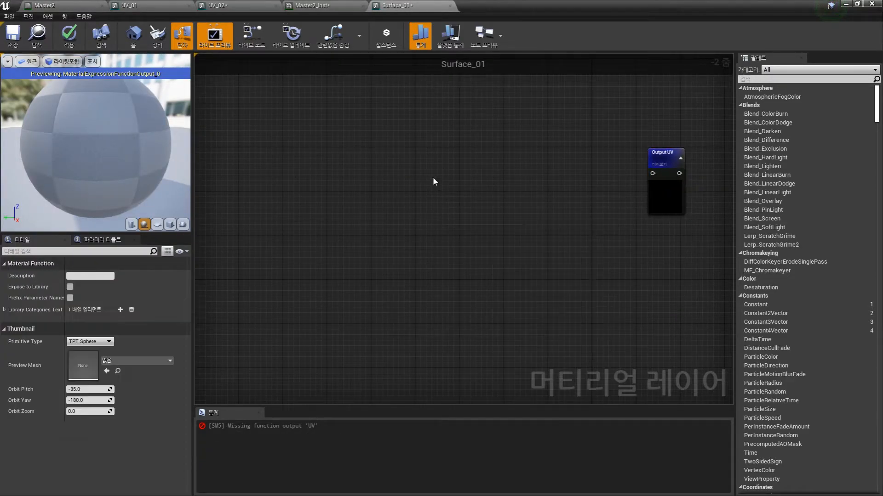
pyautogui.hotkey('ctrl', 'v')
pyautogui.scroll(-4, 534, 157)
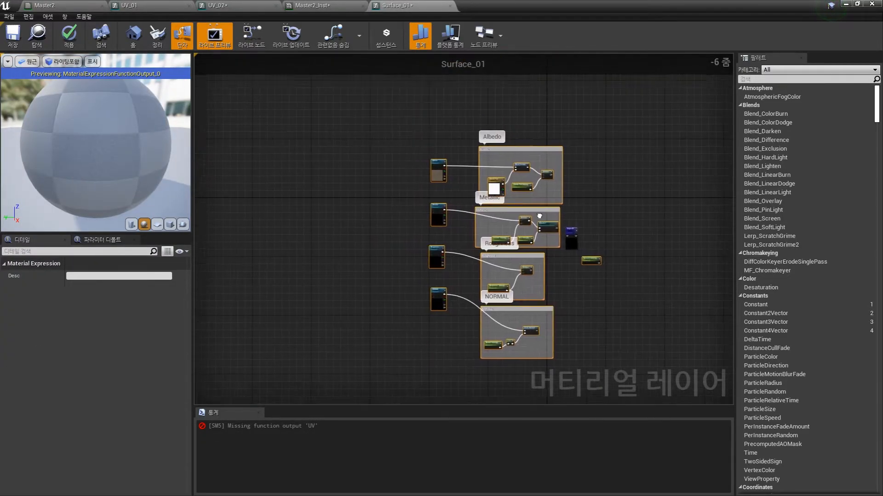
pyautogui.moveTo(530, 149); pyautogui.dragTo(428, 148)
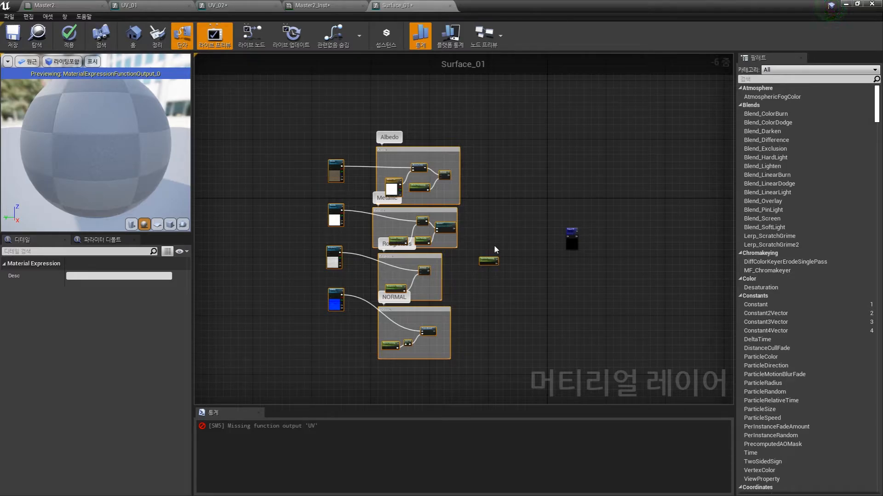
# Examine which inputs of Master2's result node the texture groups and specular parameter feed
pyautogui.click(78, 6)
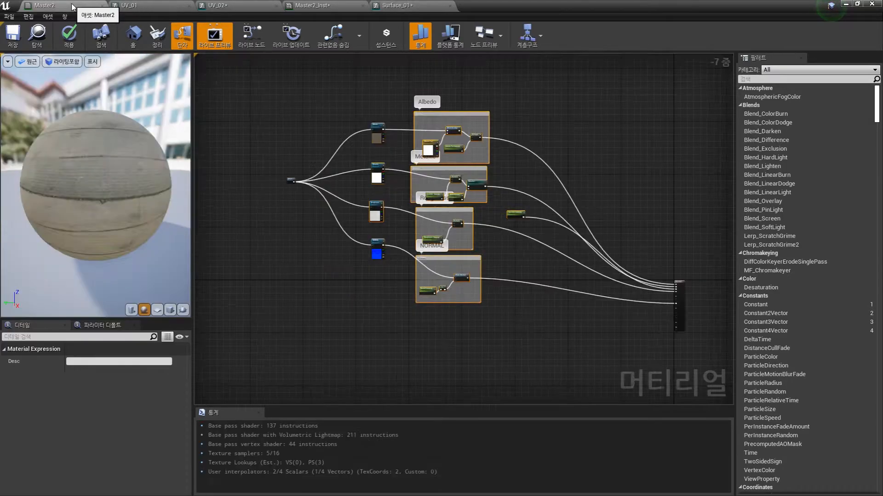
pyautogui.moveTo(593, 282); pyautogui.dragTo(489, 203, button='right')
pyautogui.scroll(2, 585, 218)
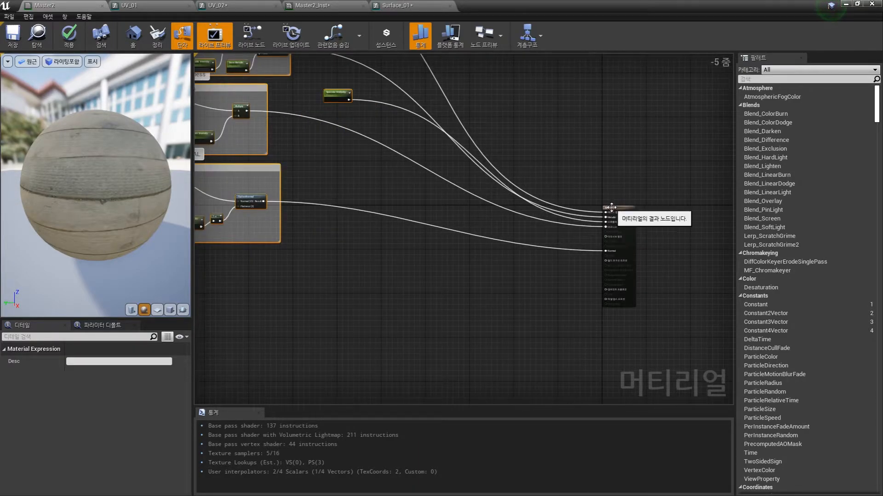
pyautogui.click(611, 207)
pyautogui.scroll(4, 575, 175)
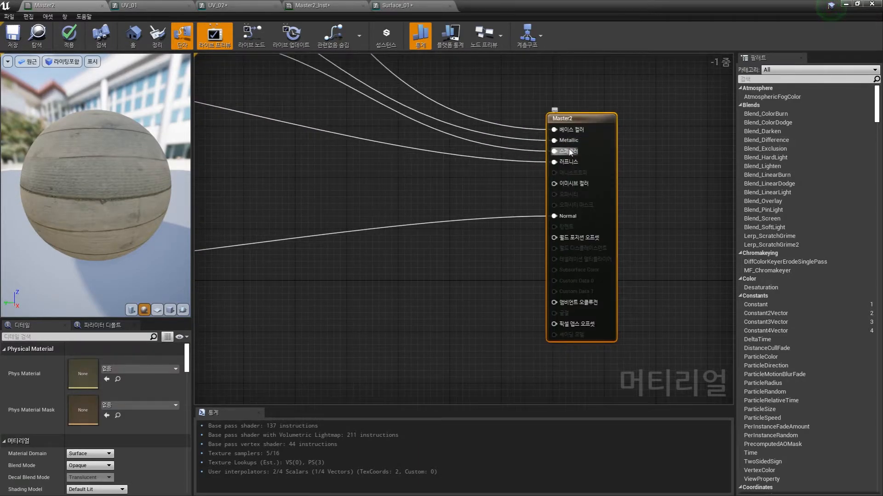
pyautogui.moveTo(576, 243)
pyautogui.moveTo(562, 166)
pyautogui.moveTo(489, 198); pyautogui.dragTo(540, 226, button='right')
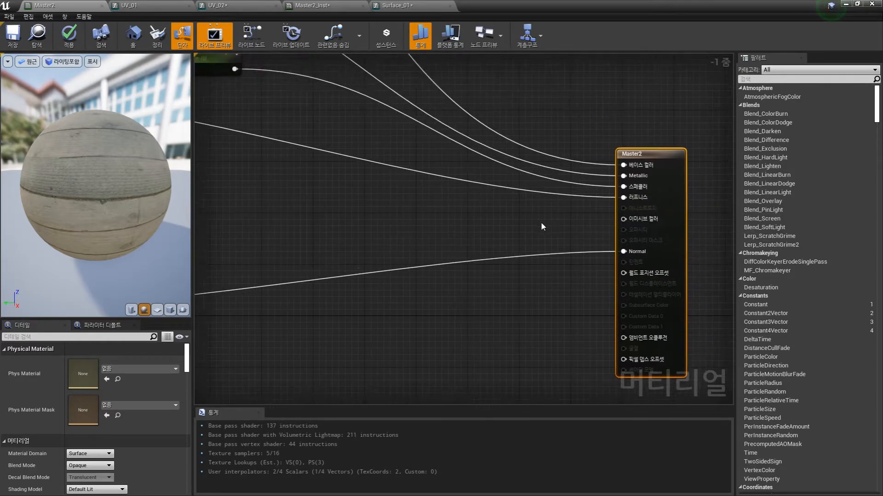
# Add a MakeMaterialAttributes node to Surface_01 between the comment groups and the output node
pyautogui.click(394, 6)
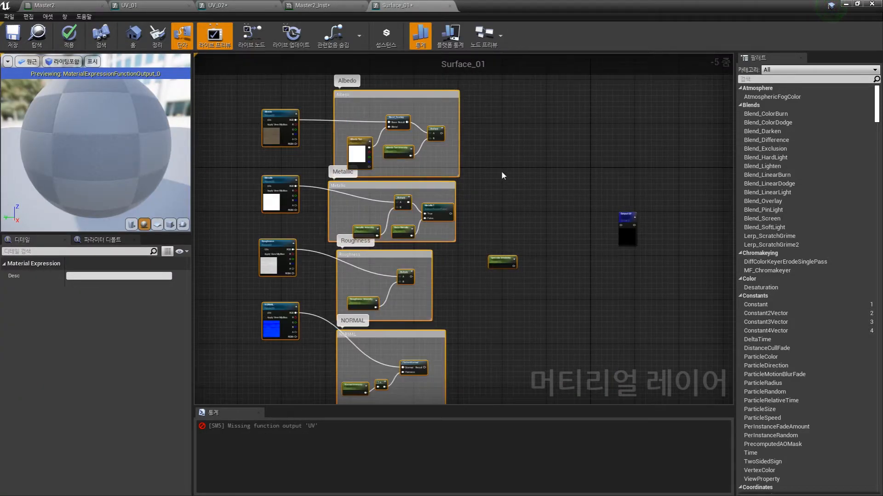
pyautogui.click(479, 150)
pyautogui.rightClick(508, 162)
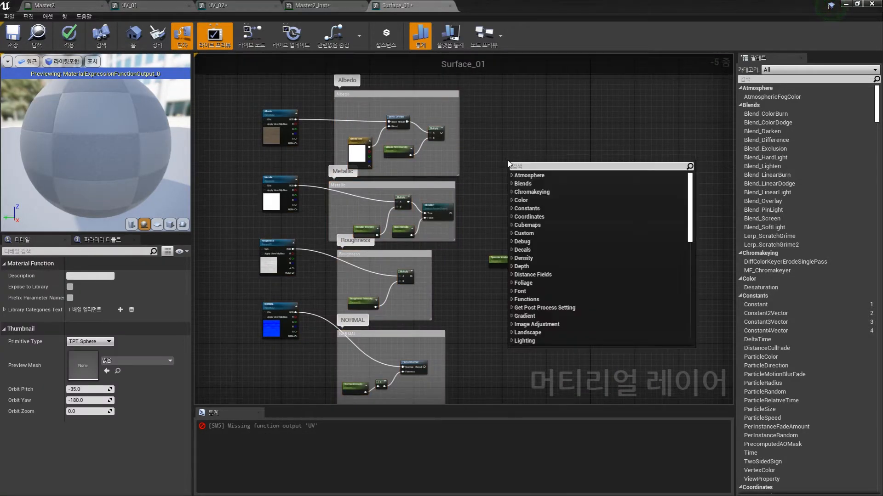
pyautogui.write('make')
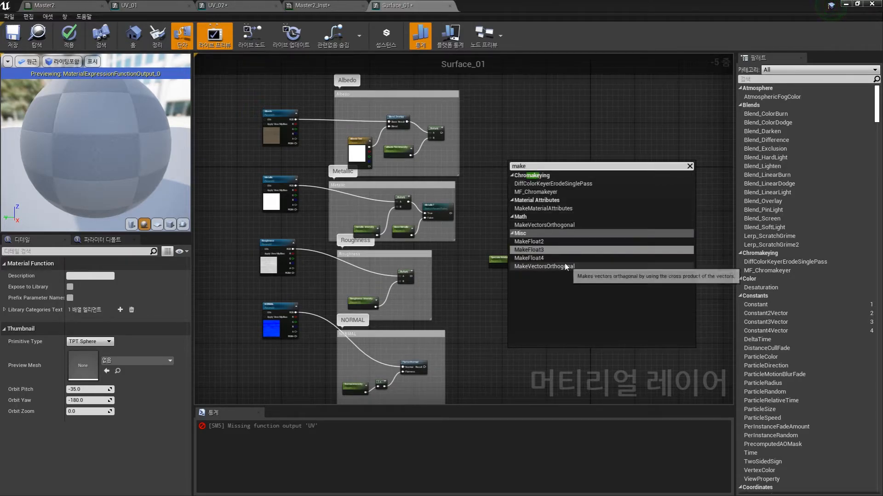
pyautogui.click(549, 209)
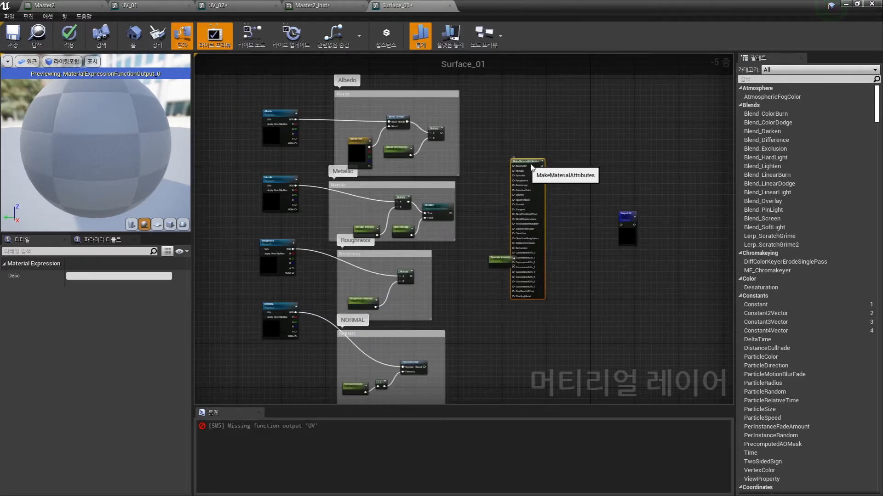
pyautogui.moveTo(524, 168); pyautogui.dragTo(557, 167)
pyautogui.moveTo(478, 159); pyautogui.dragTo(508, 166, button='right')
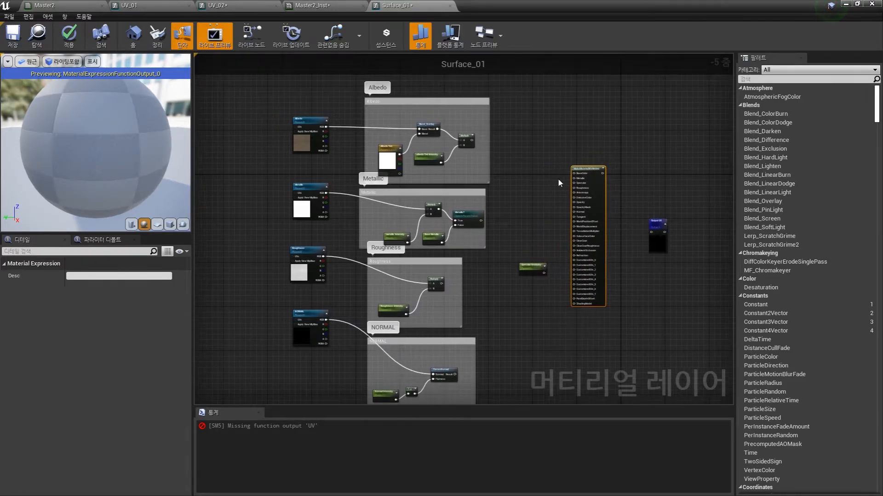
pyautogui.moveTo(581, 171); pyautogui.dragTo(570, 127)
# Connect the Albedo group's final Multiply to BaseColor and the Metallic? switch to Metallic on MakeMaterialAttributes
pyautogui.scroll(3, 483, 97)
pyautogui.moveTo(462, 183); pyautogui.dragTo(645, 162)
pyautogui.moveTo(531, 275); pyautogui.dragTo(523, 221, button='right')
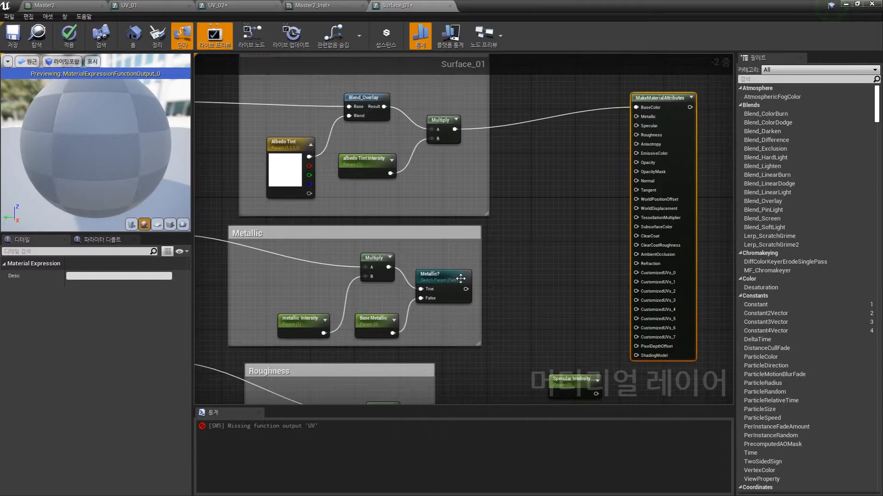
pyautogui.moveTo(378, 228)
pyautogui.mouseDown(button='right')
pyautogui.moveTo(595, 195)
pyautogui.moveTo(373, 219)
pyautogui.mouseUp(button='right')
pyautogui.moveTo(453, 274); pyautogui.dragTo(623, 102)
# Connect the Roughness group's Multiply result to the Roughness input of MakeMaterialAttributes
pyautogui.moveTo(378, 386); pyautogui.dragTo(413, 279, button='right')
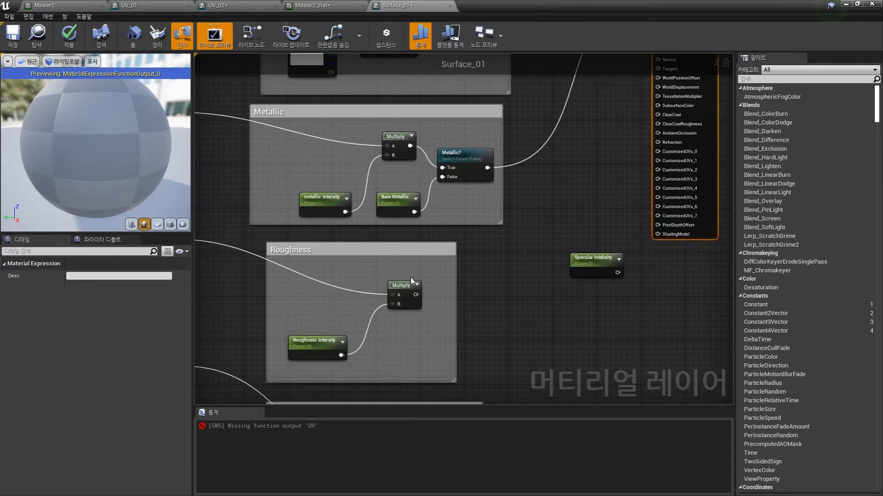
pyautogui.click(404, 286)
pyautogui.moveTo(344, 265); pyautogui.dragTo(252, 327, button='right')
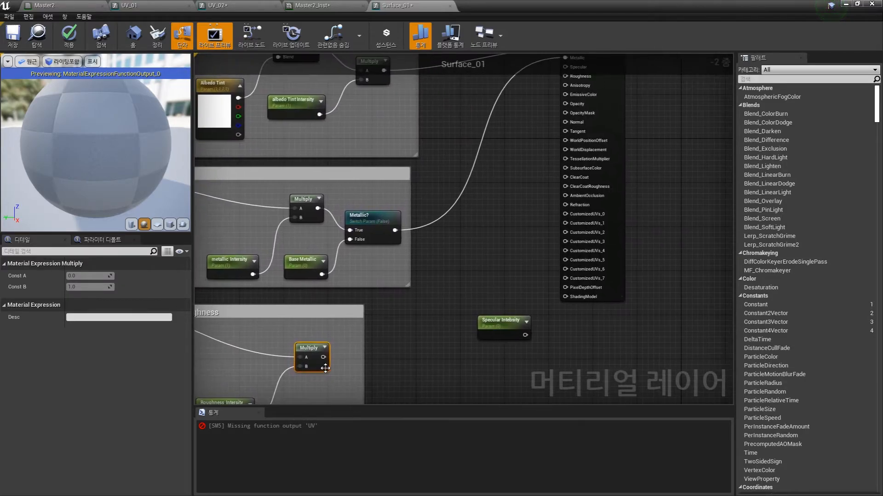
pyautogui.moveTo(323, 357); pyautogui.dragTo(566, 77)
pyautogui.scroll(3, 528, 191)
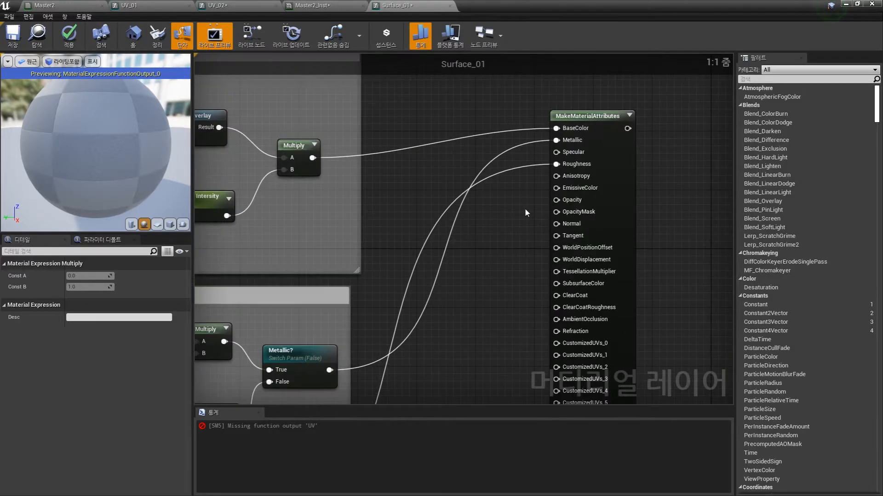
# Connect Specular Intebsity to the Specular input of MakeMaterialAttributes and place the parameter just right of the Metallic group
pyautogui.scroll(-3, 525, 208)
pyautogui.moveTo(532, 338); pyautogui.dragTo(479, 109)
pyautogui.moveTo(500, 131); pyautogui.dragTo(442, 237, button='right')
pyautogui.scroll(2, 442, 237)
pyautogui.moveTo(444, 233); pyautogui.dragTo(573, 177)
pyautogui.moveTo(483, 261); pyautogui.dragTo(606, 200, button='right')
pyautogui.moveTo(547, 166); pyautogui.dragTo(569, 284)
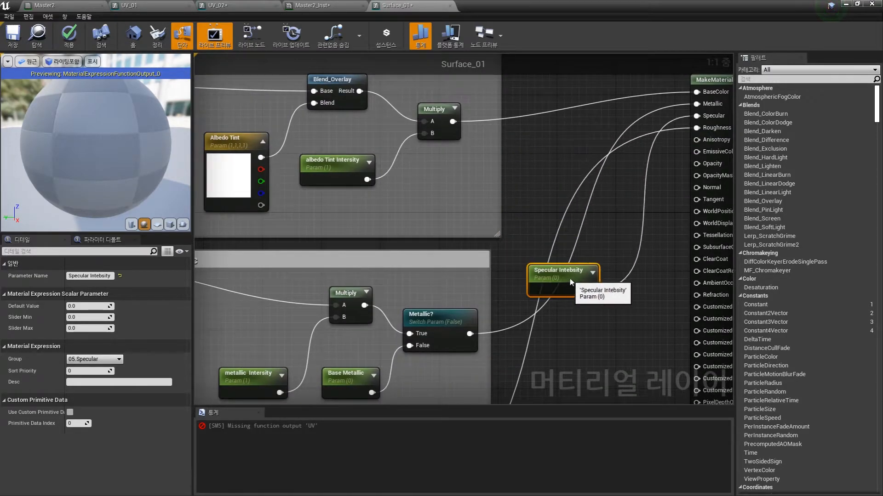
# Connect FlattenNormal's result to the Normal input of MakeMaterialAttributes, keeping the node inside the NORMAL group
pyautogui.scroll(-6, 551, 299)
pyautogui.moveTo(443, 289); pyautogui.dragTo(497, 169)
pyautogui.moveTo(510, 163); pyautogui.dragTo(454, 337, button='right')
pyautogui.scroll(4, 433, 281)
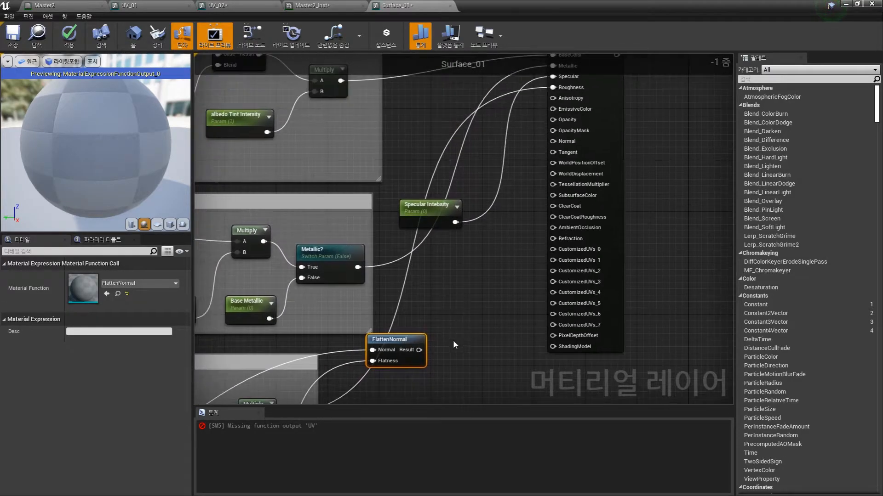
pyautogui.moveTo(418, 350); pyautogui.dragTo(559, 145)
pyautogui.moveTo(476, 291); pyautogui.dragTo(571, 244, button='right')
pyautogui.scroll(-2, 572, 244)
pyautogui.moveTo(550, 302); pyautogui.dragTo(639, 200, button='right')
pyautogui.moveTo(615, 182); pyautogui.dragTo(543, 343)
pyautogui.scroll(-4, 547, 346)
pyautogui.scroll(2, 546, 281)
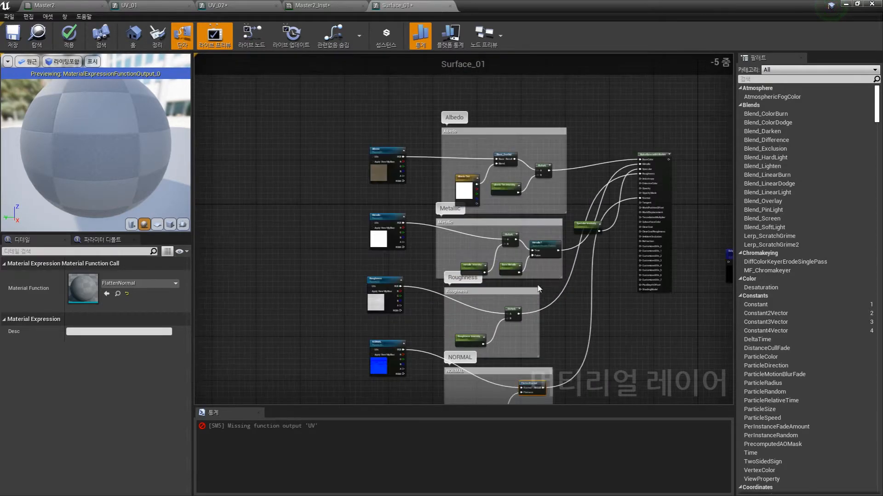
# Move the Albedo, Metallic, Roughness and NORMAL texture nodes further left, leaving a wider gap before the comment groups
pyautogui.moveTo(345, 134); pyautogui.dragTo(407, 376)
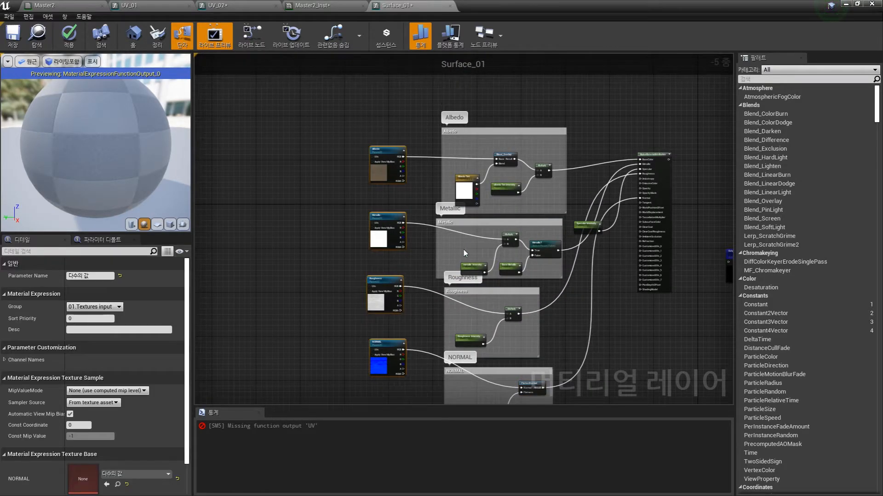
pyautogui.moveTo(424, 230); pyautogui.dragTo(448, 218, button='right')
pyautogui.click(411, 140)
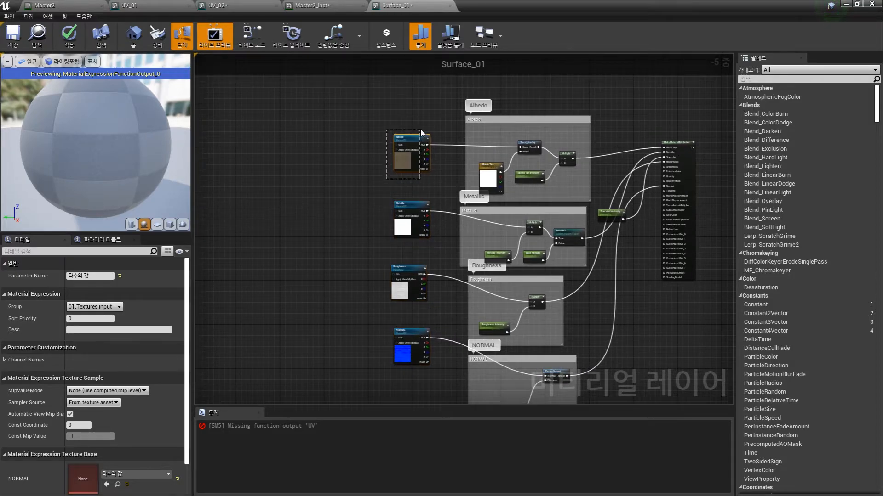
pyautogui.scroll(3, 414, 122)
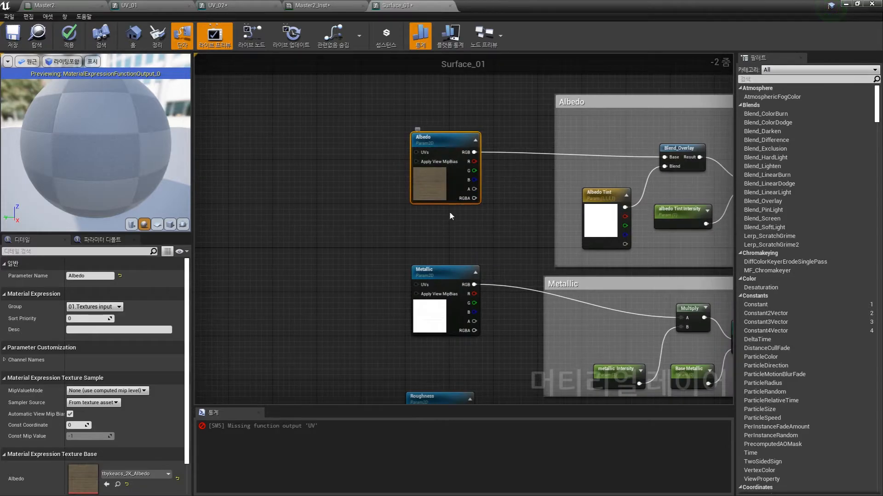
pyautogui.moveTo(438, 191); pyautogui.dragTo(321, 193)
pyautogui.moveTo(414, 344); pyautogui.dragTo(519, 275, button='right')
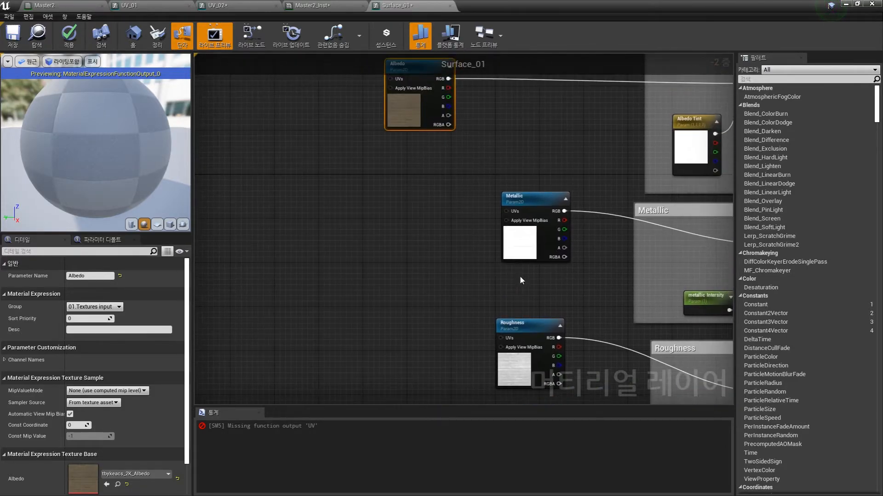
pyautogui.scroll(-2, 519, 275)
pyautogui.moveTo(520, 254); pyautogui.dragTo(449, 256)
pyautogui.moveTo(483, 311); pyautogui.dragTo(449, 153, button='right')
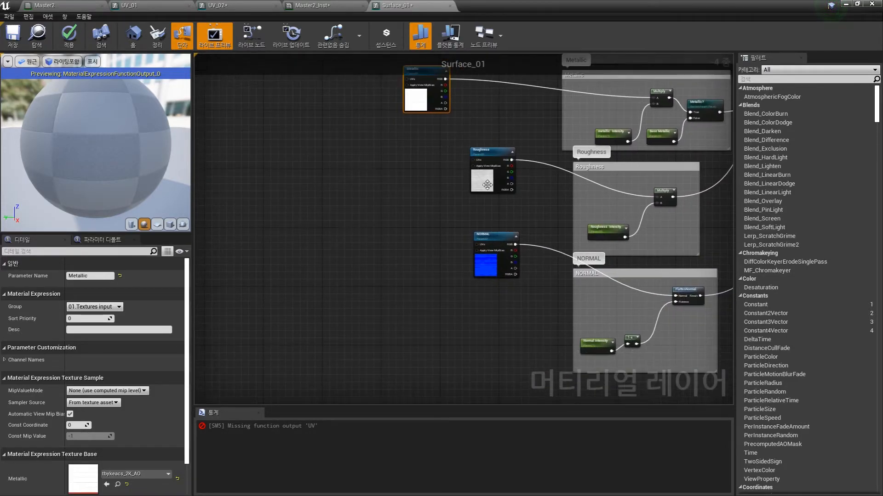
pyautogui.moveTo(487, 184); pyautogui.dragTo(424, 188)
pyautogui.moveTo(489, 274); pyautogui.dragTo(431, 278)
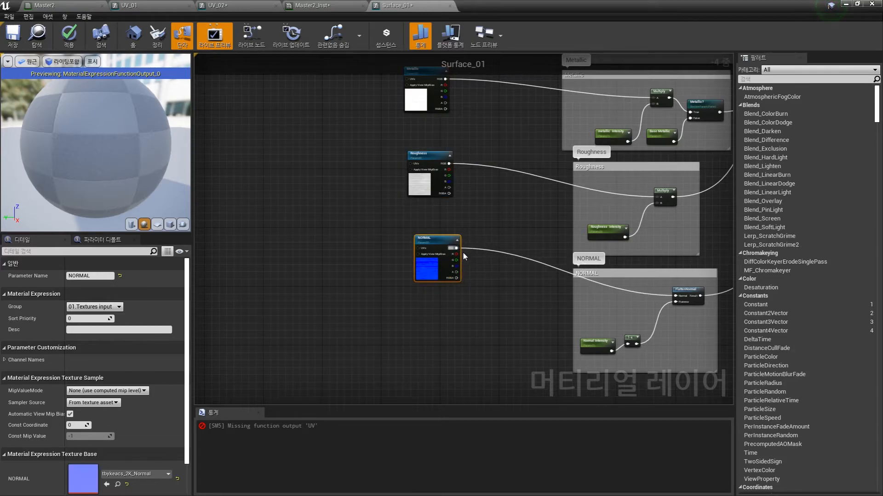
# Add a FunctionInput node between the Albedo texture node and the Albedo comment group
pyautogui.moveTo(502, 164); pyautogui.dragTo(468, 291, button='right')
pyautogui.moveTo(459, 169); pyautogui.dragTo(466, 187, button='right')
pyautogui.rightClick(465, 154)
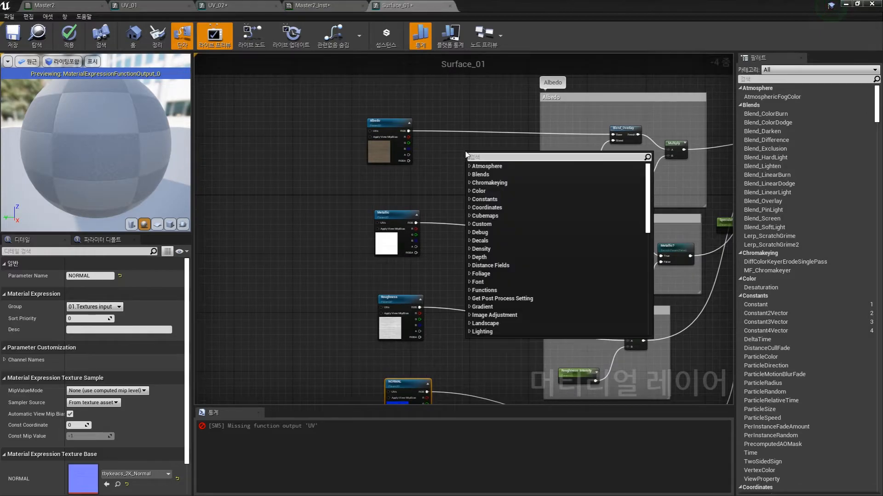
pyautogui.click(447, 171)
pyautogui.rightClick(455, 155)
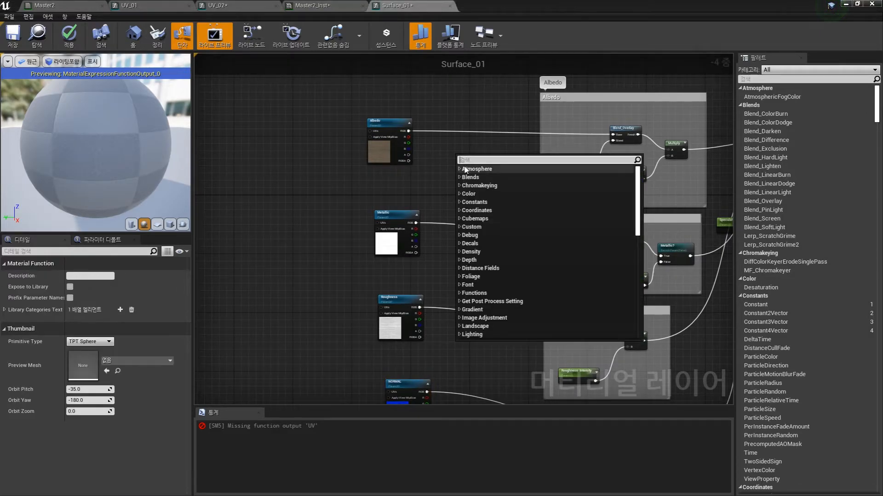
pyautogui.write('in')
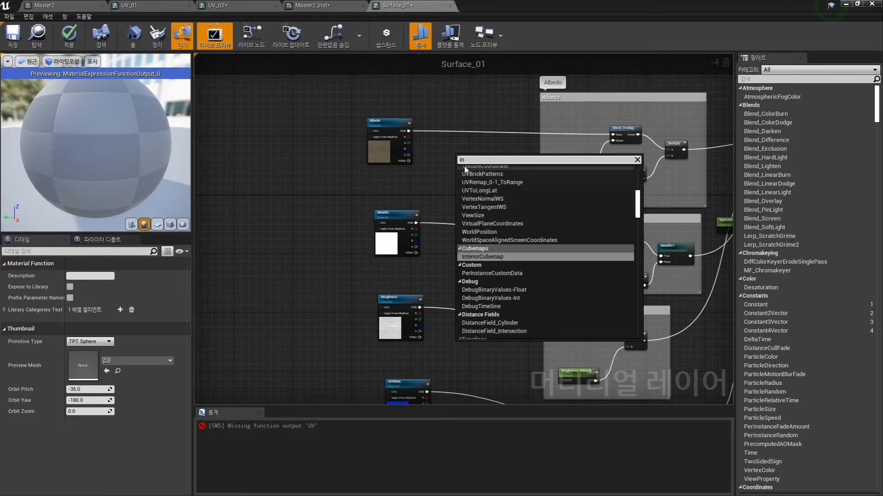
pyautogui.write('put')
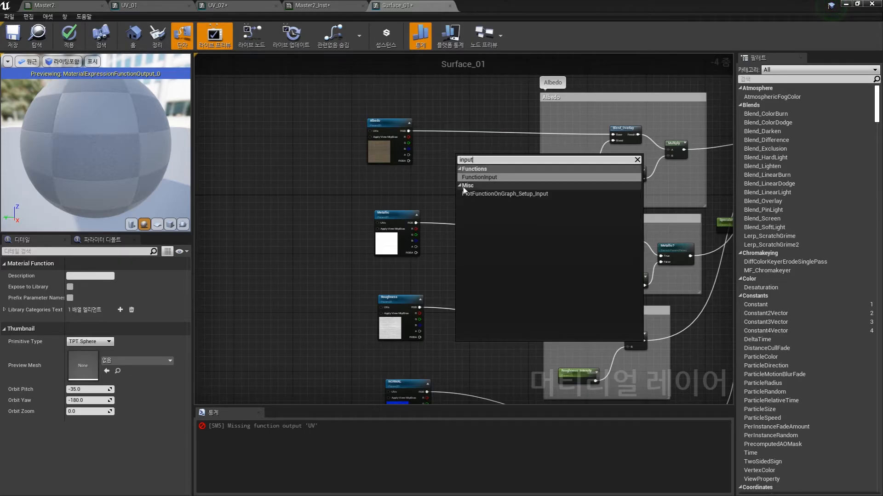
pyautogui.click(489, 178)
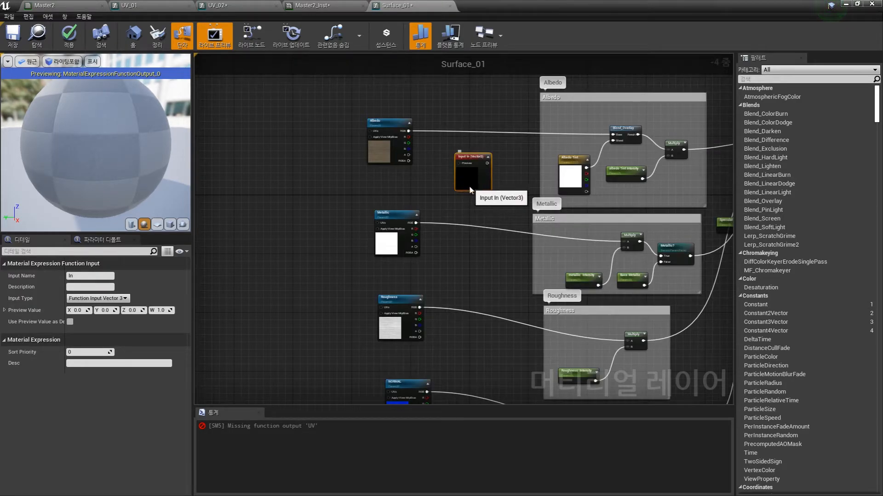
# Name the new function input Albedo, keep its type as Function Input Vector 3, and place it just right of the Albedo texture node
pyautogui.scroll(2, 474, 202)
pyautogui.moveTo(494, 164); pyautogui.dragTo(494, 158)
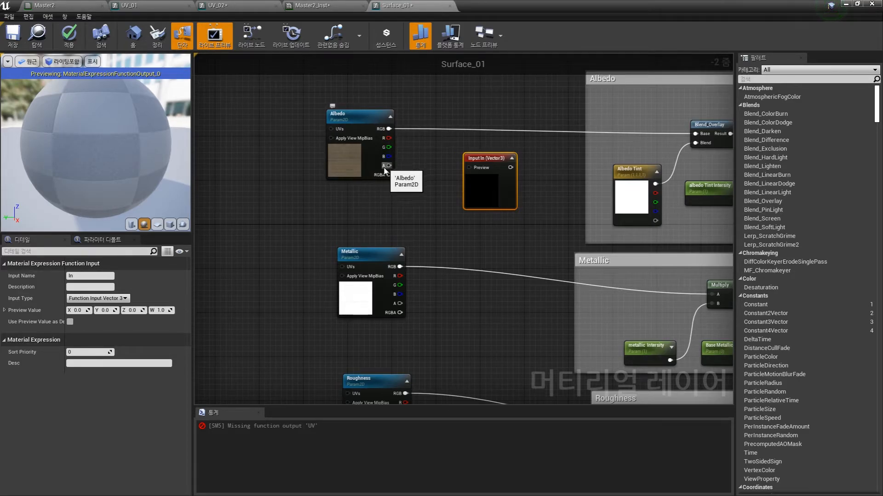
pyautogui.moveTo(479, 162); pyautogui.dragTo(468, 152)
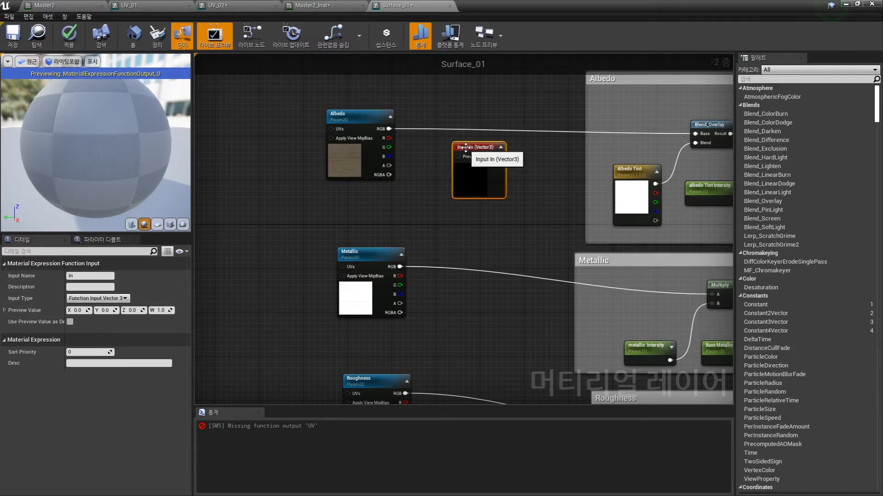
pyautogui.moveTo(463, 147); pyautogui.dragTo(474, 148)
pyautogui.click(94, 275)
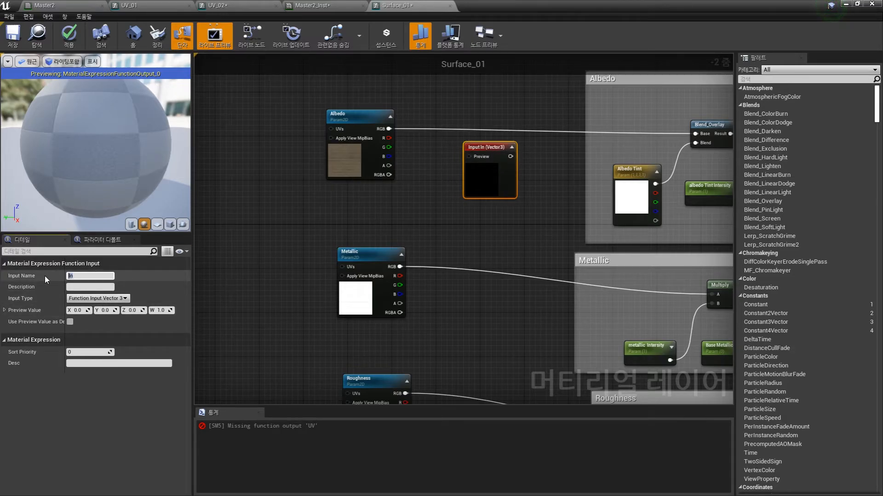
pyautogui.write('Albedo')
pyautogui.press('Return')
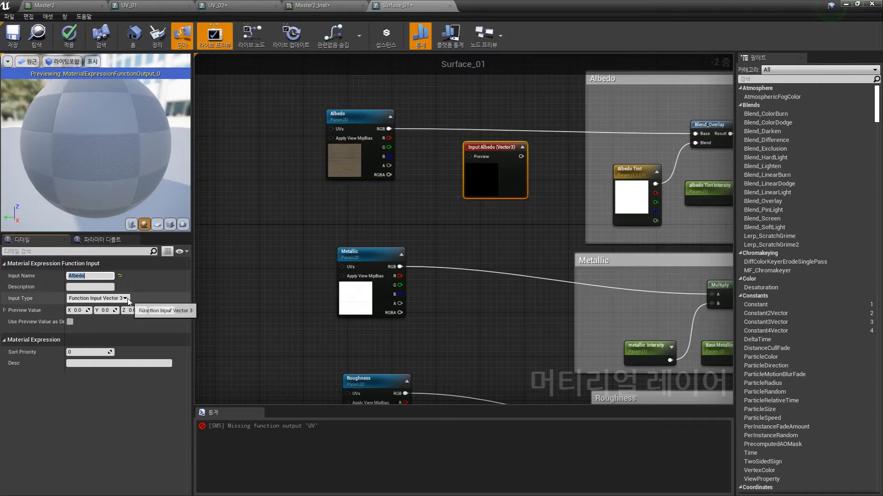
pyautogui.click(98, 298)
pyautogui.click(109, 319)
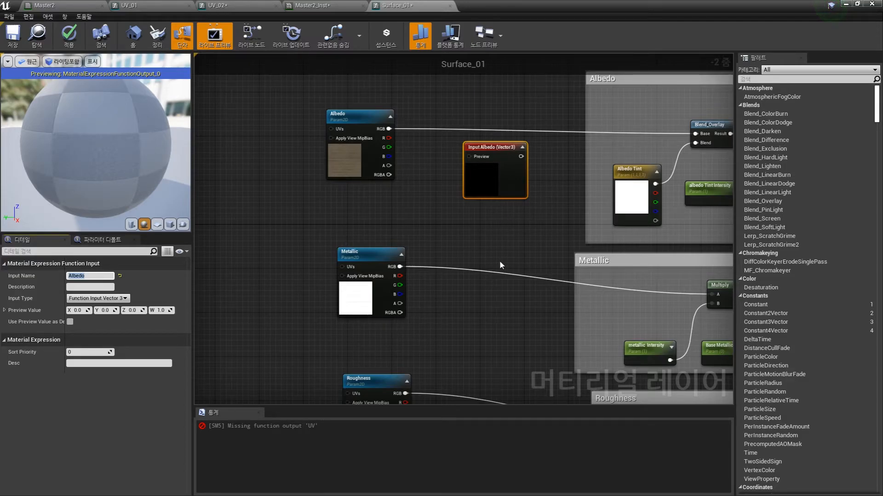
# Connect the Albedo function input to the Base input of Blend_Overlay in the Albedo group
pyautogui.moveTo(515, 237); pyautogui.dragTo(490, 217, button='right')
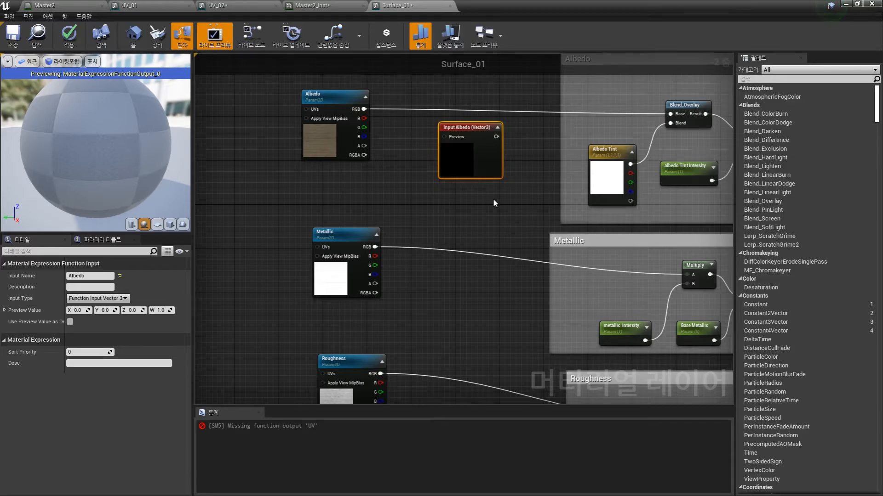
pyautogui.moveTo(497, 197); pyautogui.dragTo(492, 215, button='right')
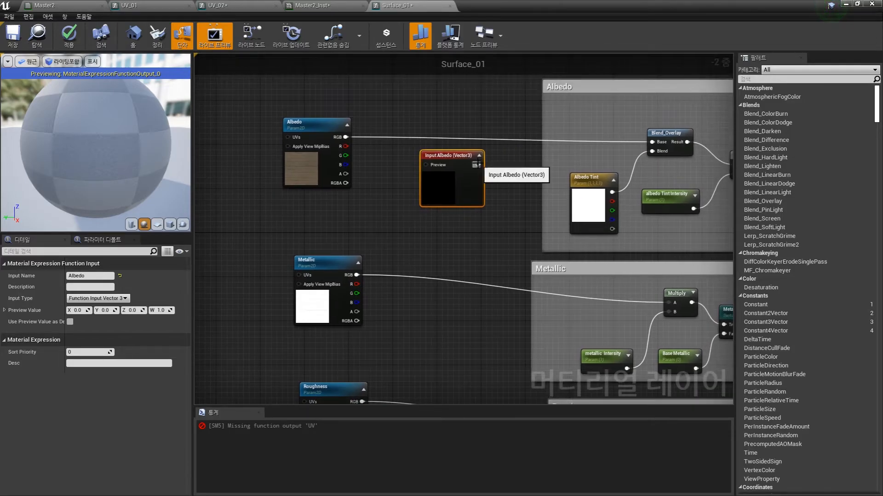
pyautogui.moveTo(478, 164); pyautogui.dragTo(655, 142)
pyautogui.scroll(-1, 489, 221)
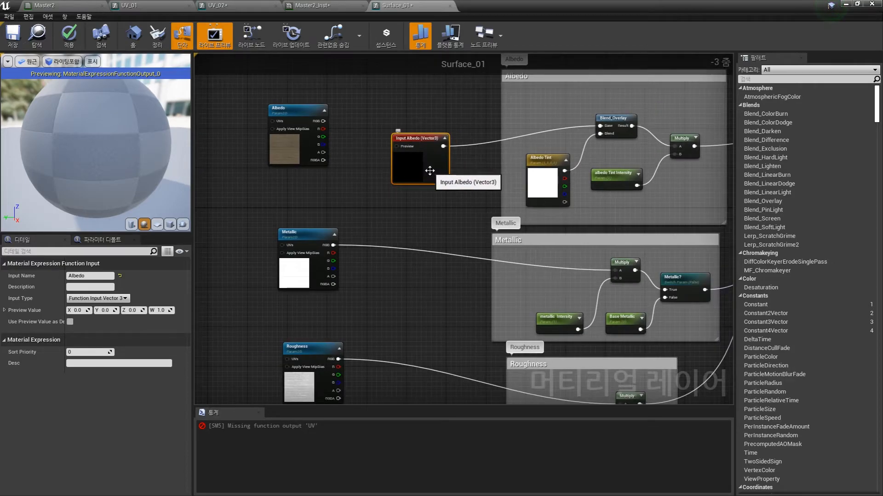
# Duplicate the Albedo function input, place the copy beside the Metallic texture node, and name it Metallic
pyautogui.moveTo(413, 245); pyautogui.dragTo(432, 201, button='right')
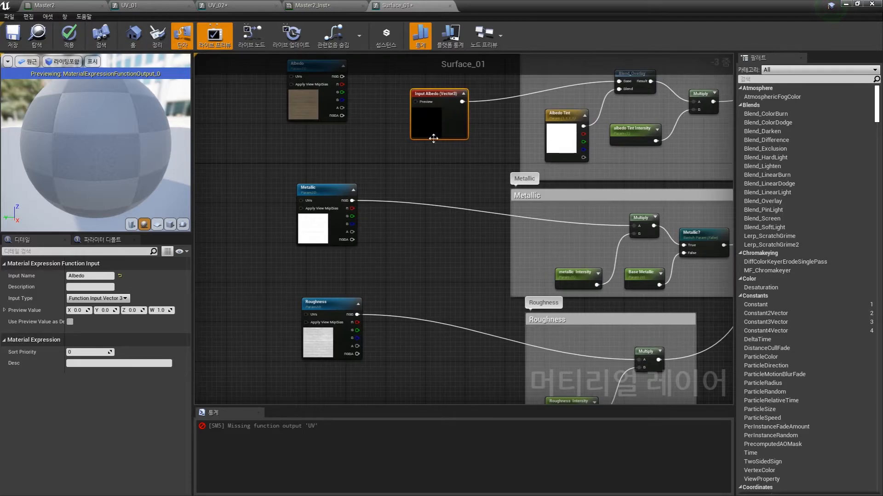
pyautogui.hotkey('ctrl', 'w')
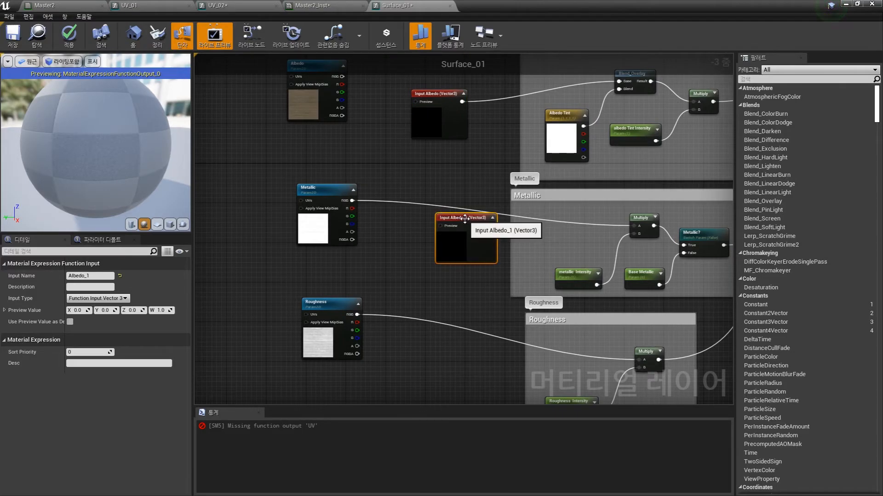
pyautogui.moveTo(459, 223); pyautogui.dragTo(445, 213)
pyautogui.click(301, 211)
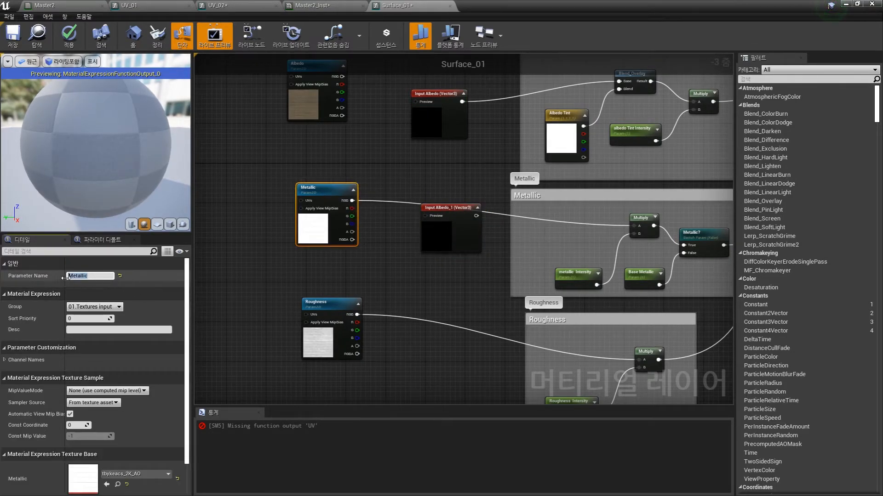
pyautogui.click(445, 213)
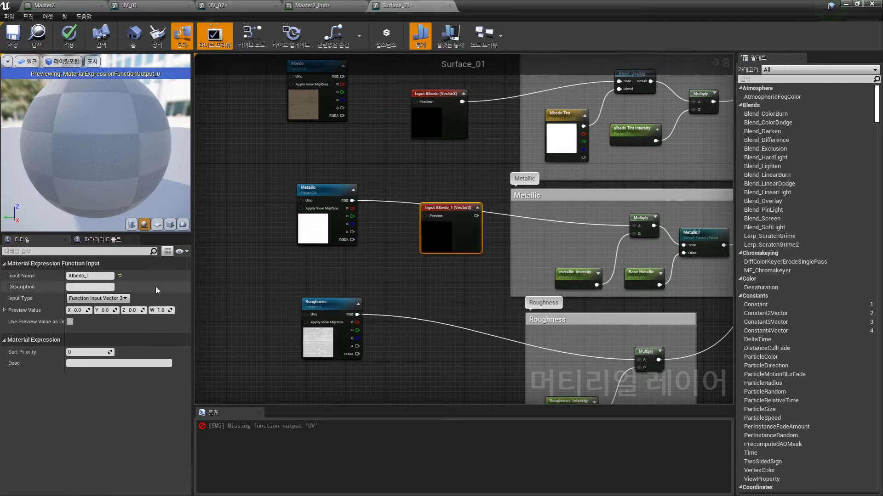
pyautogui.click(98, 275)
pyautogui.write('Metallic')
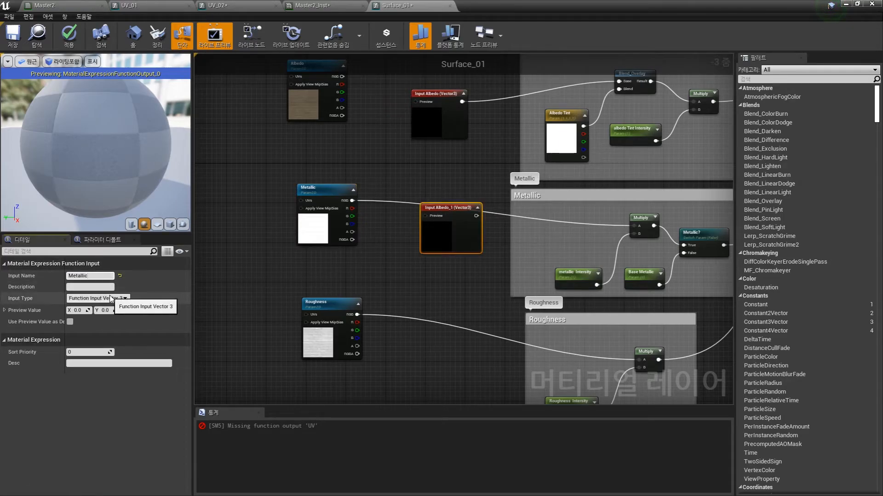
pyautogui.press('Return')
# Copy the Metallic function input, place the copy beside the Roughness texture node, and name it Roughness
pyautogui.moveTo(398, 259); pyautogui.dragTo(389, 223, button='right')
pyautogui.hotkey('ctrl', 'c')
pyautogui.hotkey('ctrl', 'v')
pyautogui.moveTo(443, 313); pyautogui.dragTo(426, 267, button='right')
pyautogui.moveTo(434, 230); pyautogui.dragTo(415, 231)
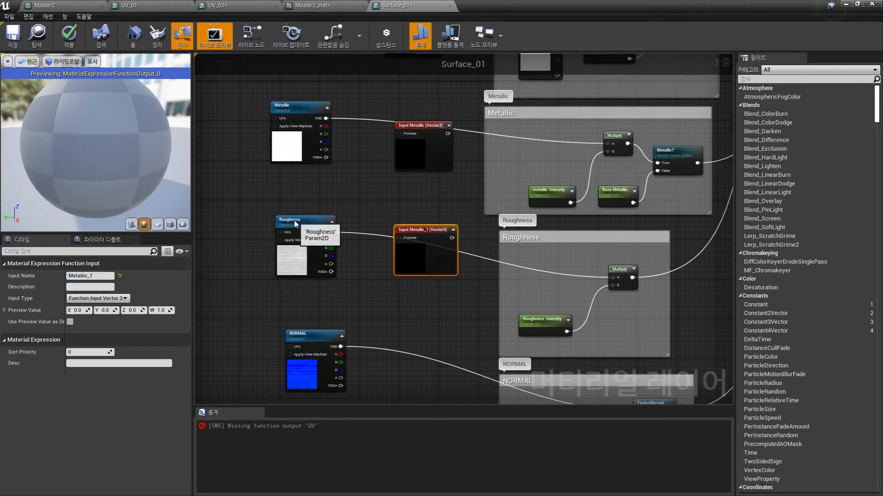
pyautogui.click(289, 233)
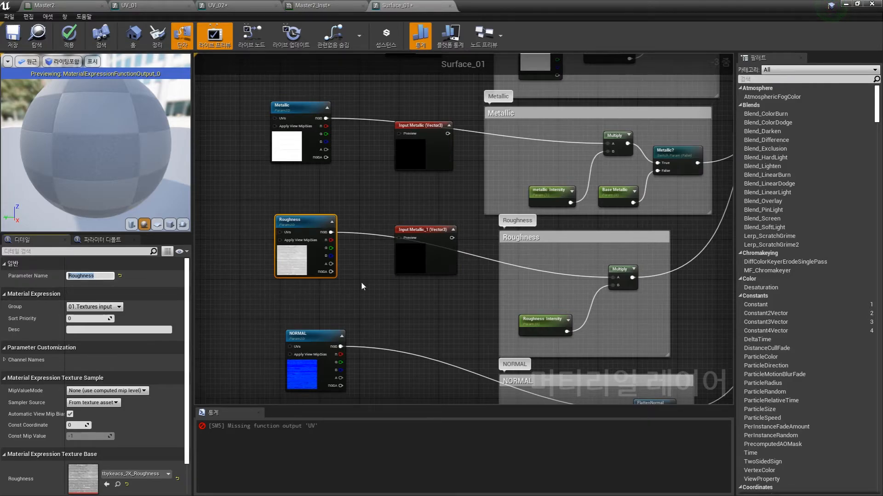
pyautogui.click(432, 235)
pyautogui.hotkey('ctrl', 'v')
pyautogui.moveTo(394, 297); pyautogui.dragTo(382, 269, button='right')
pyautogui.moveTo(412, 206); pyautogui.dragTo(407, 201)
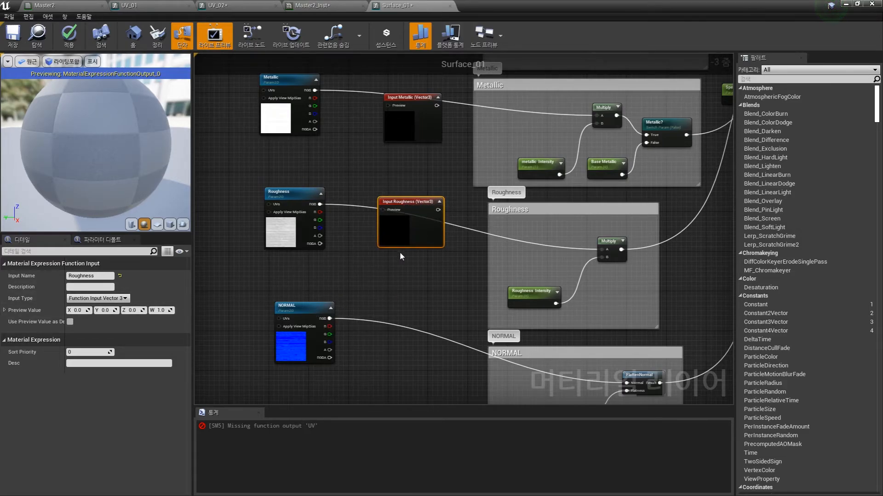
# Copy the Roughness function input, place the copy beside the NORMAL texture node, and name it NORMAL
pyautogui.hotkey('ctrl', 'v')
pyautogui.moveTo(428, 309); pyautogui.dragTo(409, 305)
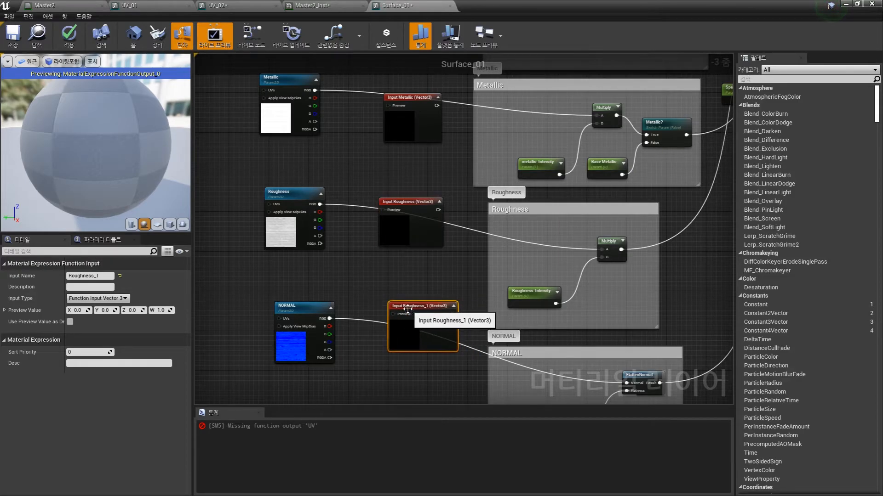
pyautogui.click(295, 310)
pyautogui.click(92, 276)
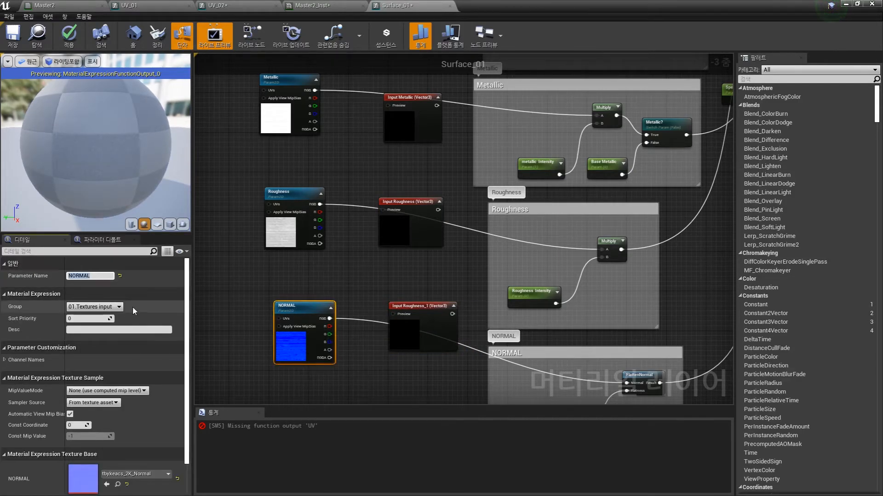
pyautogui.click(424, 310)
pyautogui.hotkey('ctrl', 'a')
pyautogui.hotkey('ctrl', 'v')
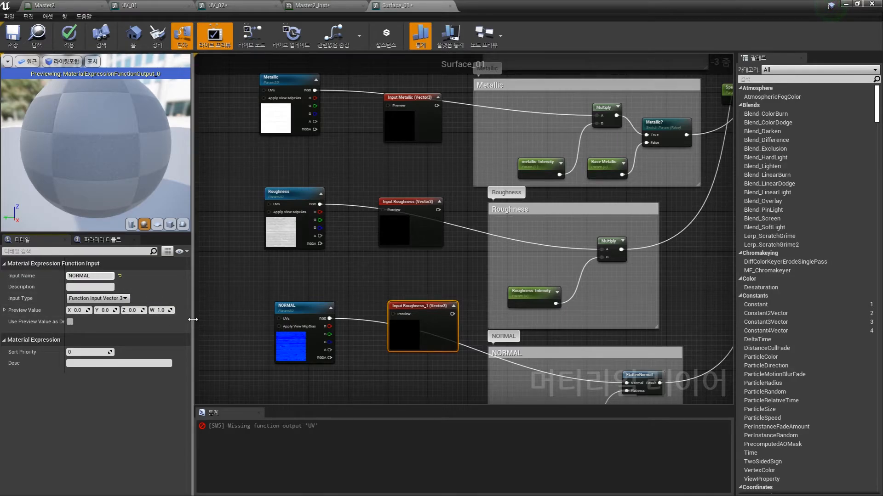
# Nudge the Specular Intebsity parameter slightly closer to the Metallic group
pyautogui.moveTo(574, 226); pyautogui.dragTo(471, 224, button='right')
pyautogui.scroll(-1, 470, 224)
pyautogui.moveTo(577, 141); pyautogui.dragTo(571, 233, button='right')
pyautogui.scroll(3, 579, 222)
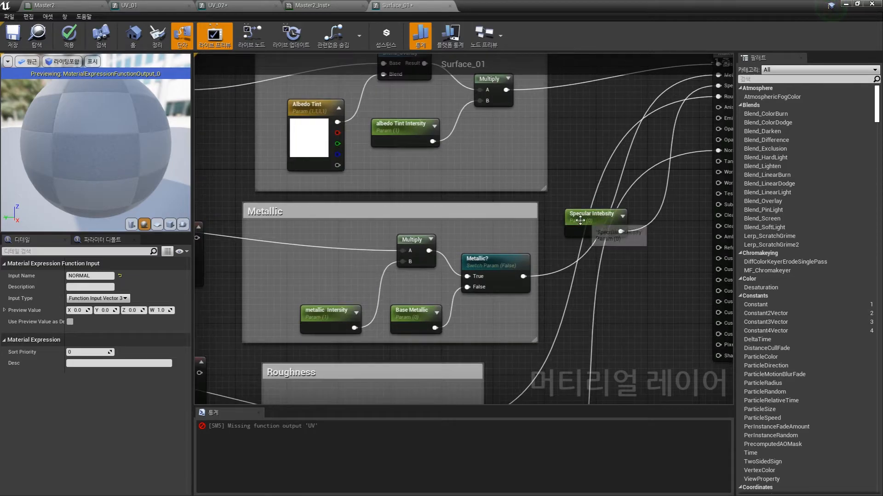
pyautogui.click(581, 221)
pyautogui.moveTo(580, 220); pyautogui.dragTo(559, 237, button='right')
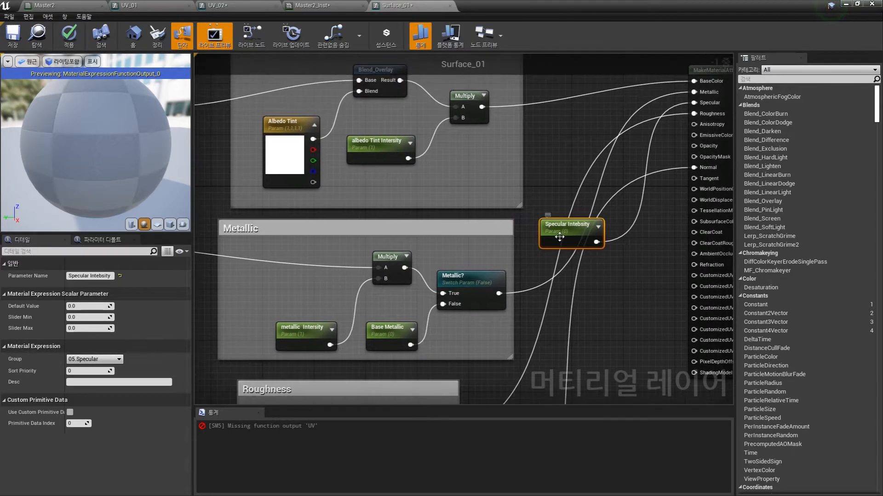
pyautogui.scroll(1, 559, 237)
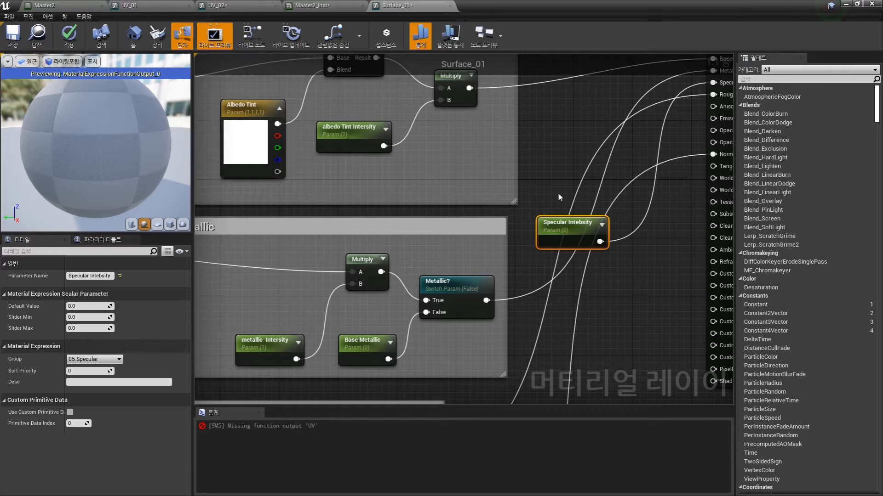
pyautogui.moveTo(562, 230)
pyautogui.mouseDown()
pyautogui.moveTo(577, 230)
pyautogui.moveTo(563, 227)
pyautogui.moveTo(570, 214)
pyautogui.moveTo(559, 217)
pyautogui.mouseUp()
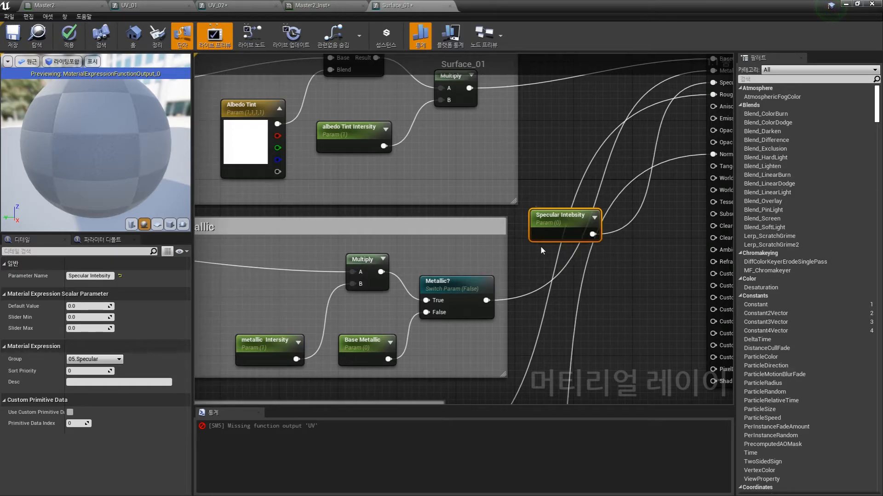
pyautogui.moveTo(555, 214); pyautogui.dragTo(559, 220)
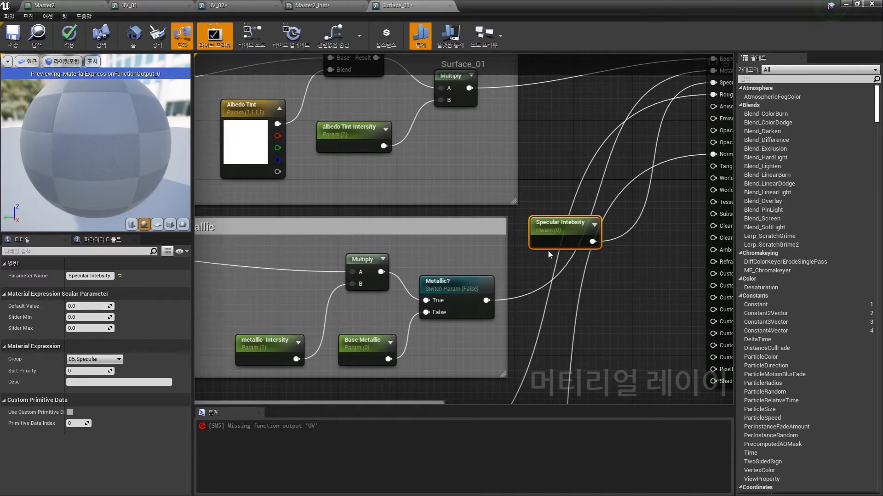
# Delete the Albedo, Metallic, Roughness and NORMAL texture nodes together
pyautogui.scroll(-3, 515, 274)
pyautogui.moveTo(319, 277); pyautogui.dragTo(489, 194, button='right')
pyautogui.scroll(-2, 489, 194)
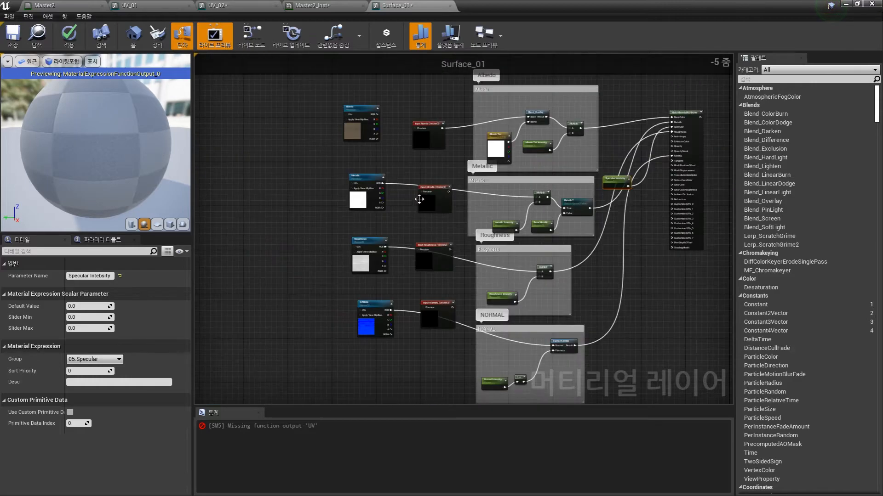
pyautogui.moveTo(330, 350); pyautogui.dragTo(329, 350)
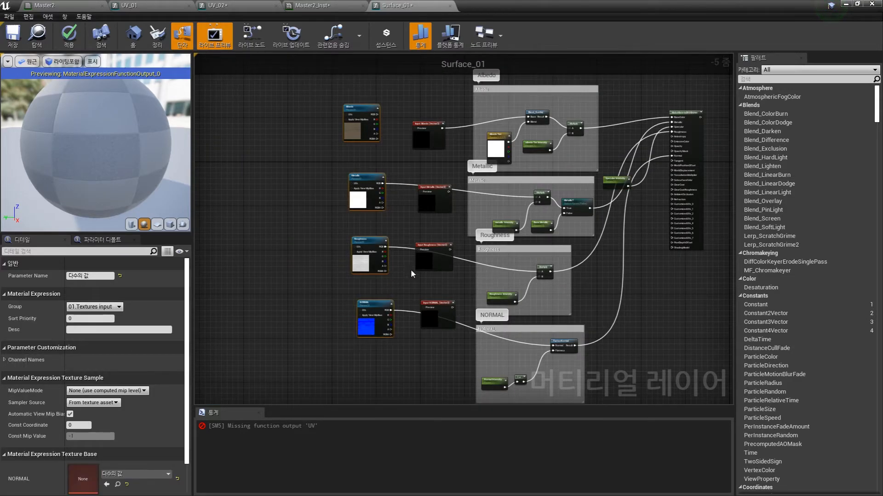
pyautogui.press('Delete')
# Connect the Metallic and Roughness function inputs to A of their groups' Multiply nodes, and the NORMAL function input to FlattenNormal's Normal input
pyautogui.scroll(3, 438, 227)
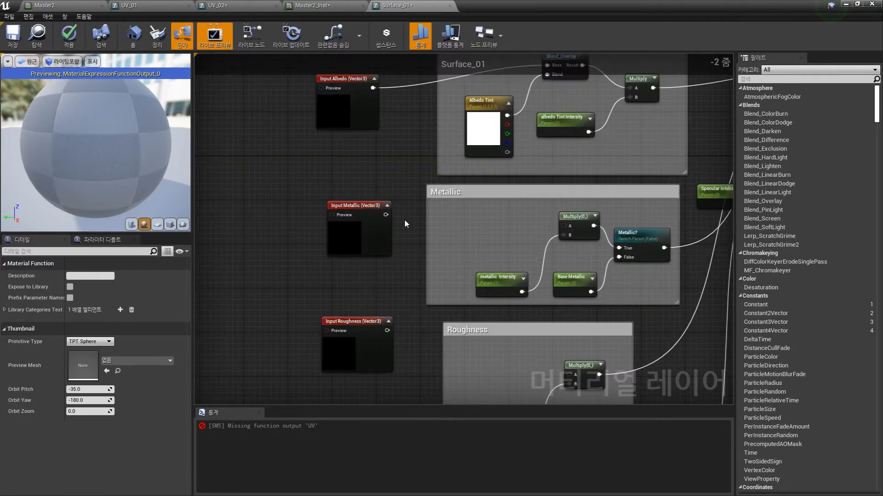
pyautogui.moveTo(385, 214); pyautogui.dragTo(564, 226)
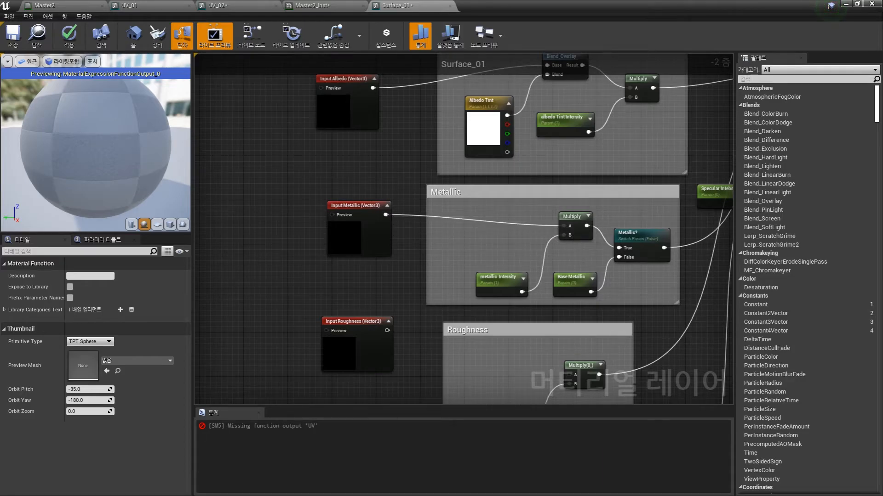
pyautogui.moveTo(395, 339); pyautogui.dragTo(434, 220, button='right')
pyautogui.moveTo(430, 213); pyautogui.dragTo(614, 257)
pyautogui.moveTo(438, 324); pyautogui.dragTo(430, 238, button='right')
pyautogui.moveTo(430, 239); pyautogui.dragTo(639, 319)
# Move the NORMAL, Roughness, Metallic and Albedo function inputs inside their matching comment groups
pyautogui.scroll(-2, 603, 236)
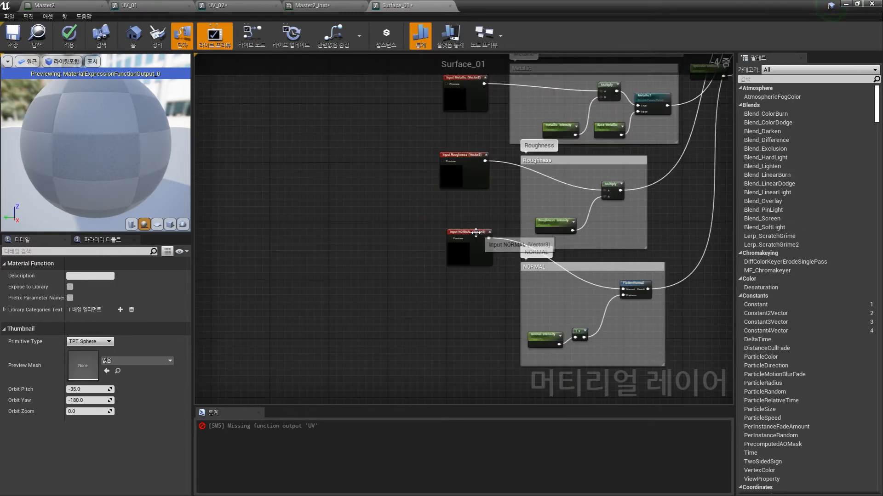
pyautogui.moveTo(460, 236); pyautogui.dragTo(534, 284)
pyautogui.moveTo(467, 176); pyautogui.dragTo(548, 195)
pyautogui.moveTo(549, 195); pyautogui.dragTo(490, 343, button='right')
pyautogui.moveTo(409, 228); pyautogui.dragTo(464, 232)
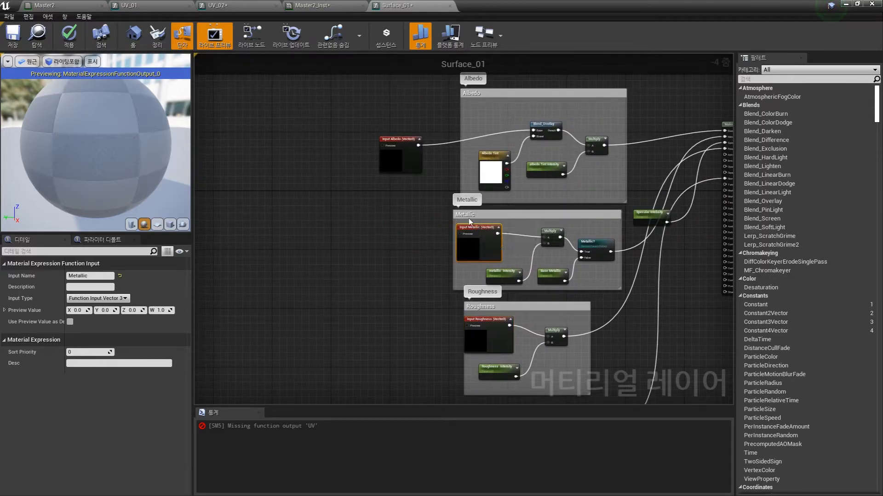
pyautogui.moveTo(398, 140); pyautogui.dragTo(481, 110)
# Connect MakeMaterialAttributes to the Output UV node and move MakeMaterialAttributes lower, beside the groups
pyautogui.scroll(-2, 497, 206)
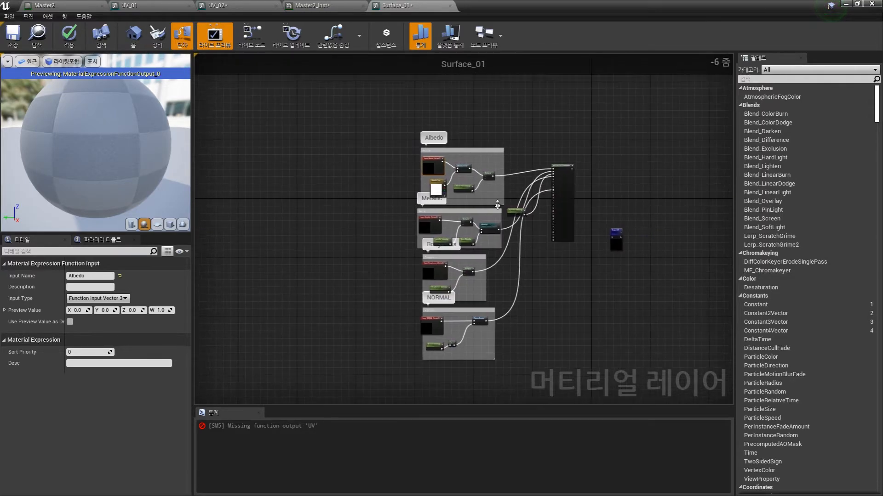
pyautogui.scroll(2, 498, 206)
pyautogui.moveTo(649, 188); pyautogui.dragTo(571, 183, button='right')
pyautogui.moveTo(560, 138); pyautogui.dragTo(643, 276)
pyautogui.moveTo(546, 138); pyautogui.dragTo(553, 216)
# Save the Surface_01 material function
pyautogui.moveTo(452, 276); pyautogui.dragTo(498, 232, button='right')
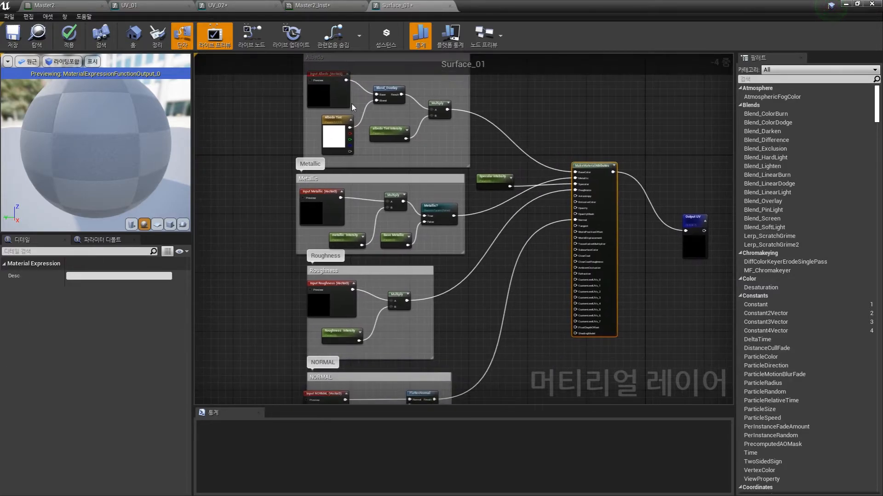
pyautogui.moveTo(363, 312); pyautogui.dragTo(368, 217, button='right')
pyautogui.moveTo(489, 132); pyautogui.dragTo(445, 206, button='right')
pyautogui.scroll(1, 543, 189)
pyautogui.scroll(1, 544, 193)
pyautogui.scroll(-3, 659, 232)
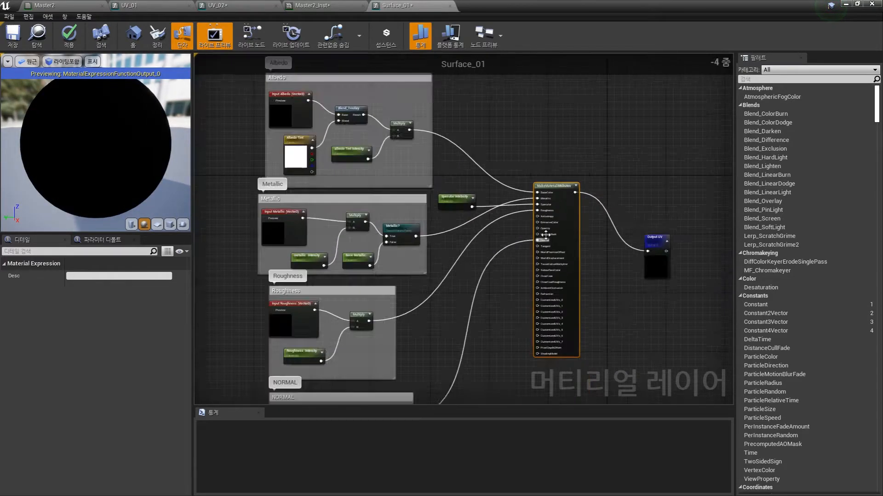
pyautogui.click(13, 37)
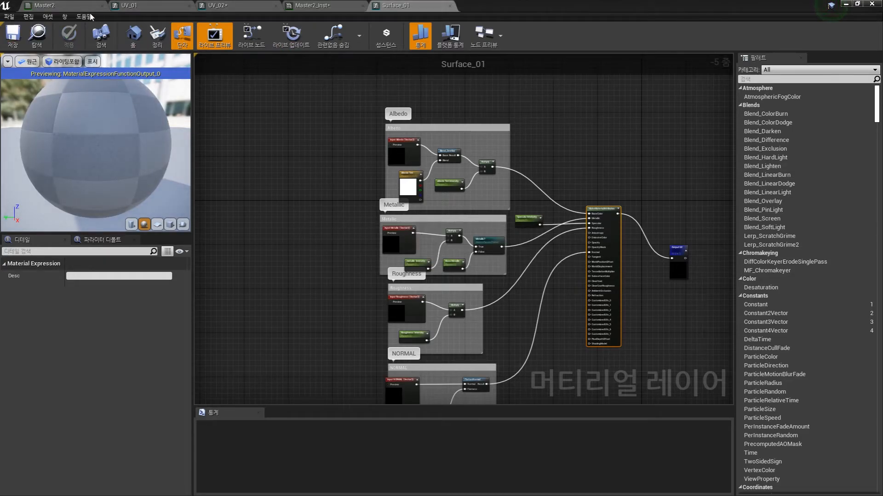
# Add the Surface_01 function from the Content Browser to Master2's graph, in the open area between the groups and the result node
pyautogui.click(73, 9)
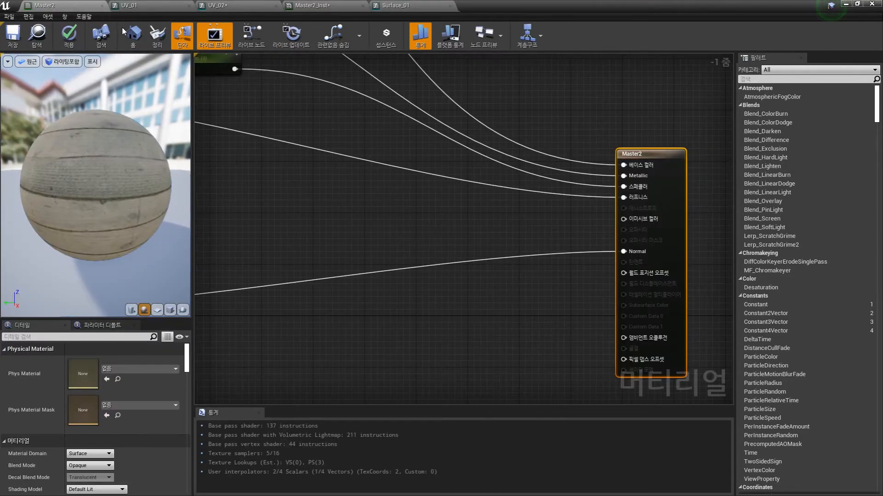
pyautogui.click(857, 4)
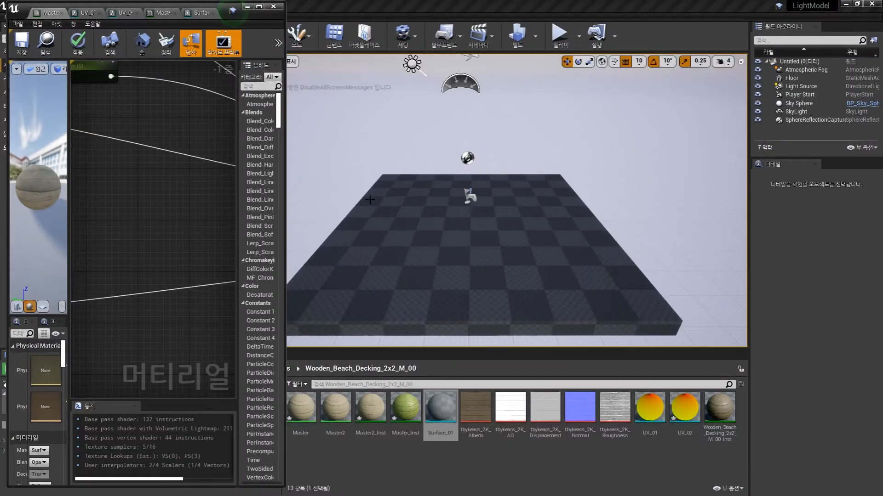
pyautogui.click(692, 456)
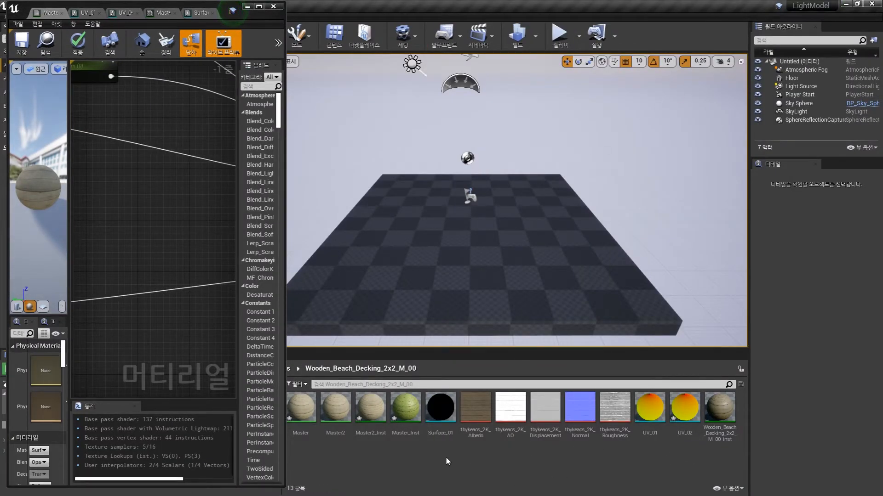
pyautogui.click(439, 413)
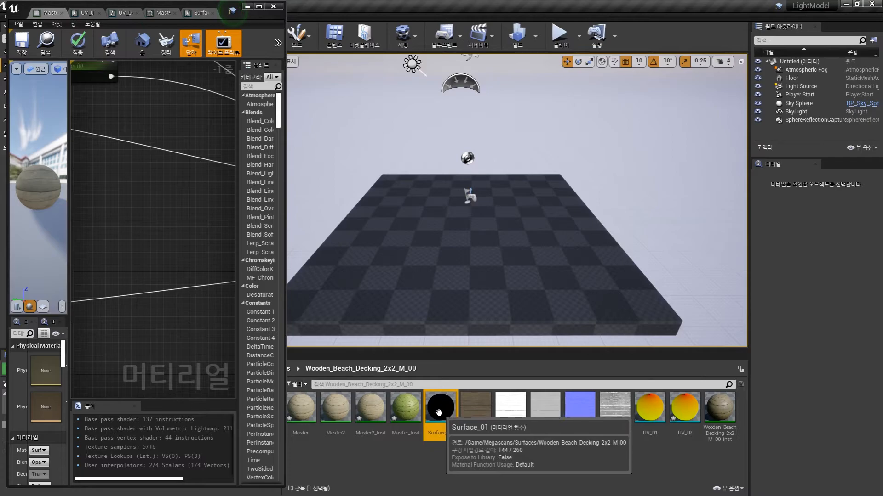
pyautogui.moveTo(439, 412); pyautogui.dragTo(131, 217)
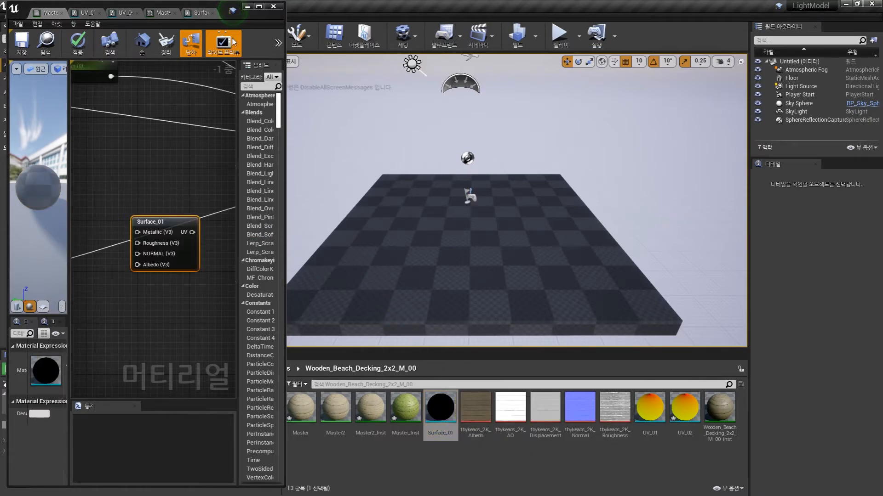
pyautogui.click(259, 7)
pyautogui.moveTo(340, 255); pyautogui.dragTo(543, 219, button='right')
pyautogui.scroll(1, 542, 218)
pyautogui.moveTo(486, 195); pyautogui.dragTo(486, 178)
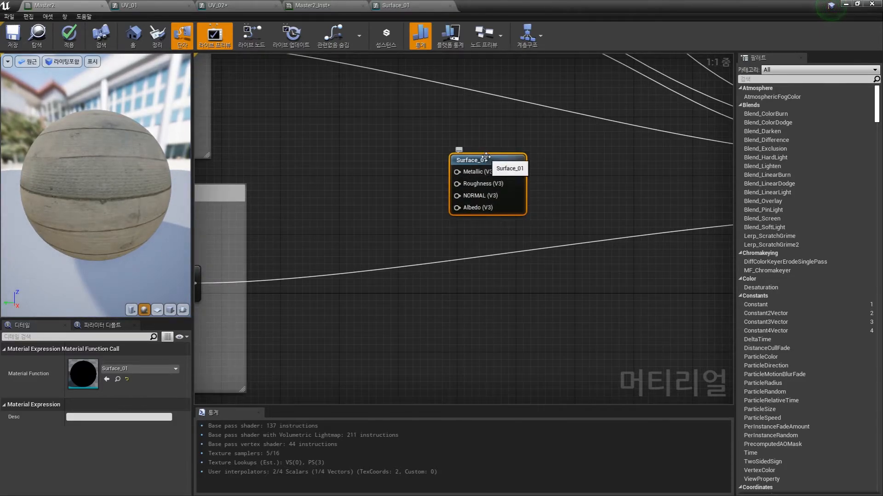
pyautogui.moveTo(486, 157); pyautogui.dragTo(470, 162)
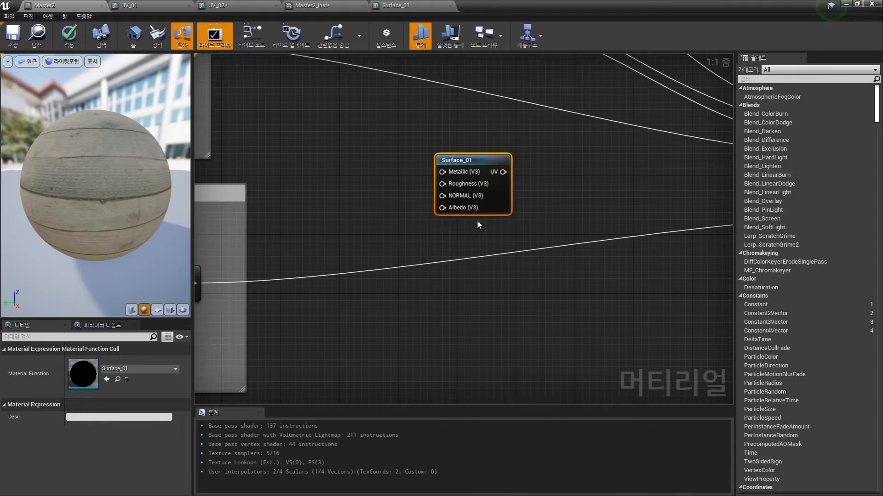
pyautogui.moveTo(460, 160); pyautogui.dragTo(482, 160)
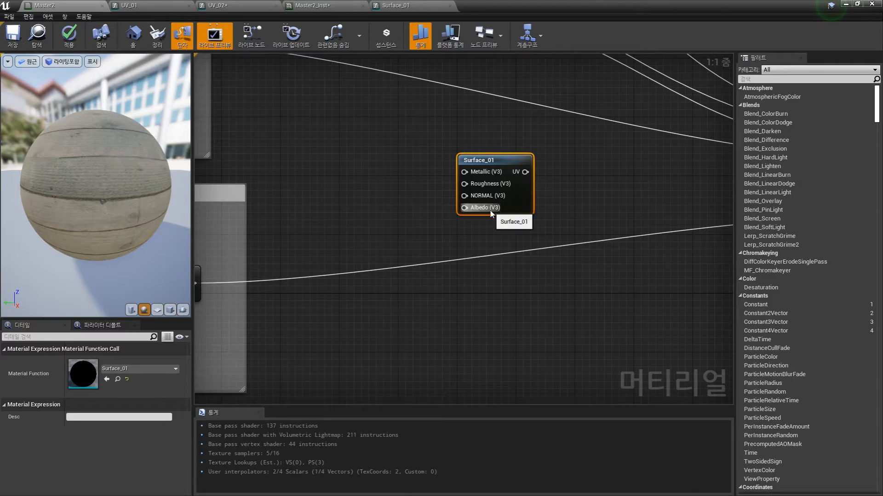
# Move the Albedo, Metallic, Roughness and NORMAL groups together with the Specular Intensity parameter down, clear of the texture nodes
pyautogui.scroll(-4, 492, 214)
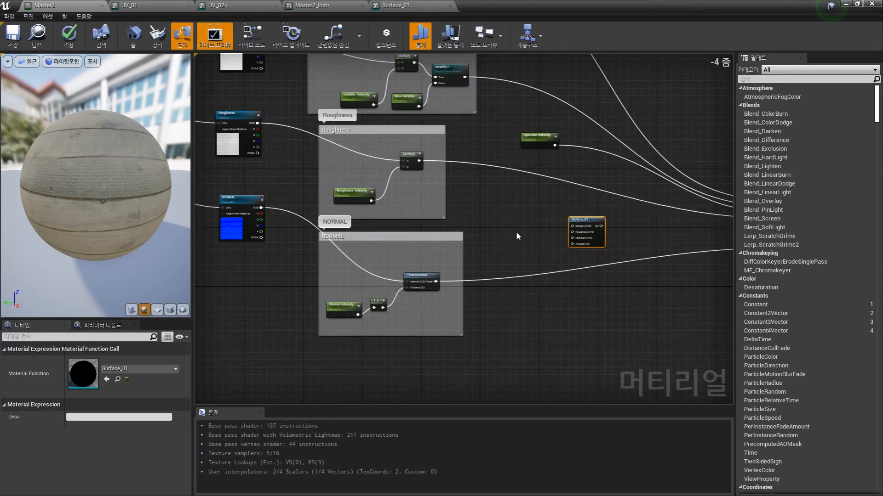
pyautogui.scroll(-3, 516, 236)
pyautogui.moveTo(504, 110); pyautogui.dragTo(428, 300)
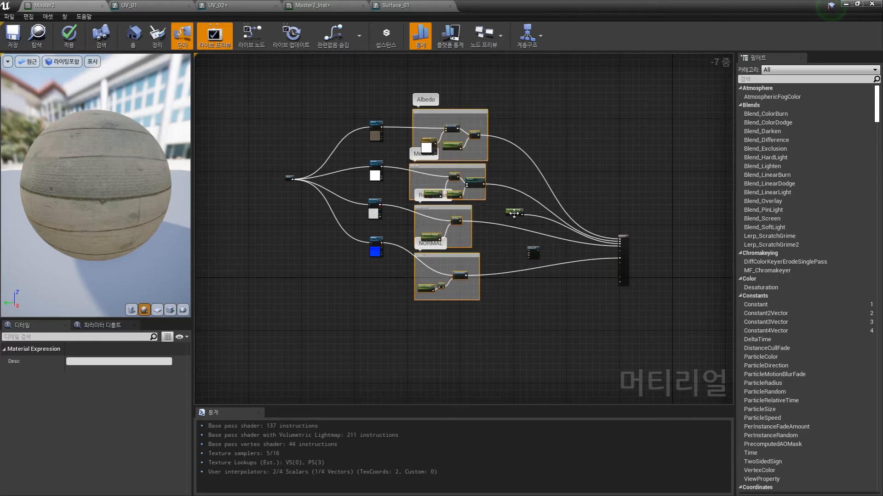
pyautogui.moveTo(514, 213); pyautogui.dragTo(534, 279)
# Move the Surface_01 node up into the free space beside the texture nodes
pyautogui.moveTo(521, 157); pyautogui.dragTo(595, 305, button='right')
pyautogui.scroll(2, 595, 305)
pyautogui.moveTo(610, 270); pyautogui.dragTo(476, 130)
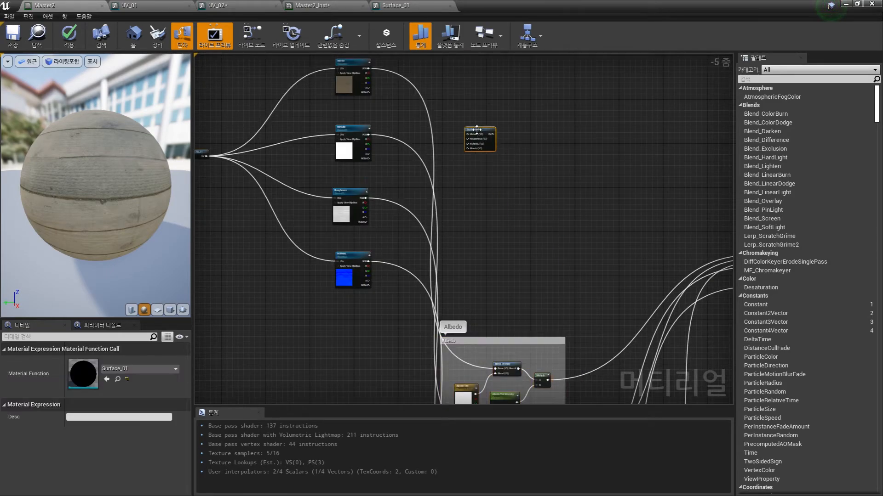
pyautogui.scroll(1, 445, 137)
pyautogui.moveTo(389, 96); pyautogui.dragTo(492, 187)
pyautogui.click(515, 174)
pyautogui.rightClick(523, 172)
pyautogui.scroll(3, 521, 172)
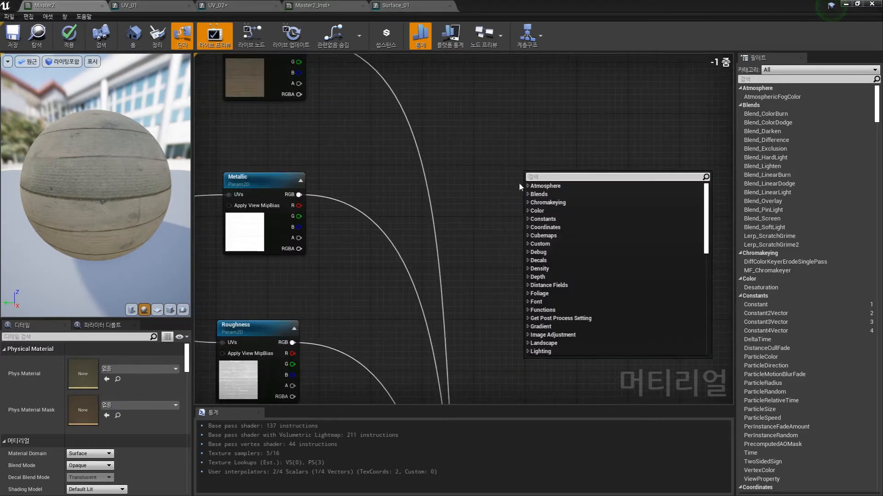
pyautogui.scroll(-1, 519, 185)
pyautogui.scroll(-2, 538, 212)
pyautogui.click(516, 207)
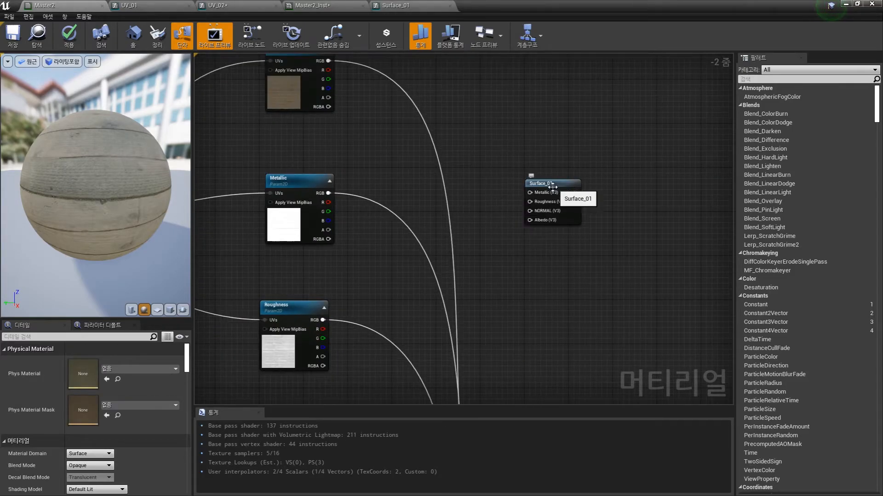
# Shift the Surface_01 node slightly so it sits level with the Metallic texture node
pyautogui.moveTo(549, 185); pyautogui.dragTo(524, 167)
pyautogui.scroll(1, 459, 178)
pyautogui.moveTo(481, 185); pyautogui.dragTo(508, 199, button='right')
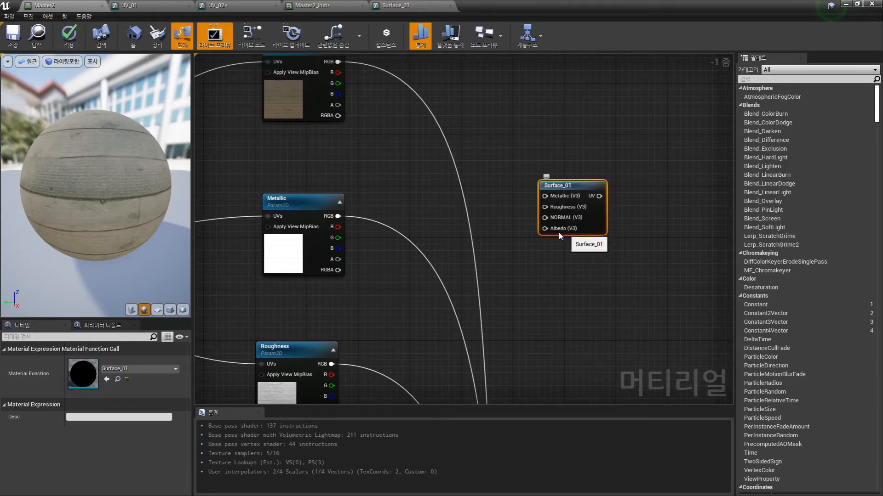
# Connect the RGB outputs of the Albedo, Metallic, Roughness and NORMAL textures to Surface_01's matching inputs
pyautogui.moveTo(366, 100); pyautogui.dragTo(376, 118, button='right')
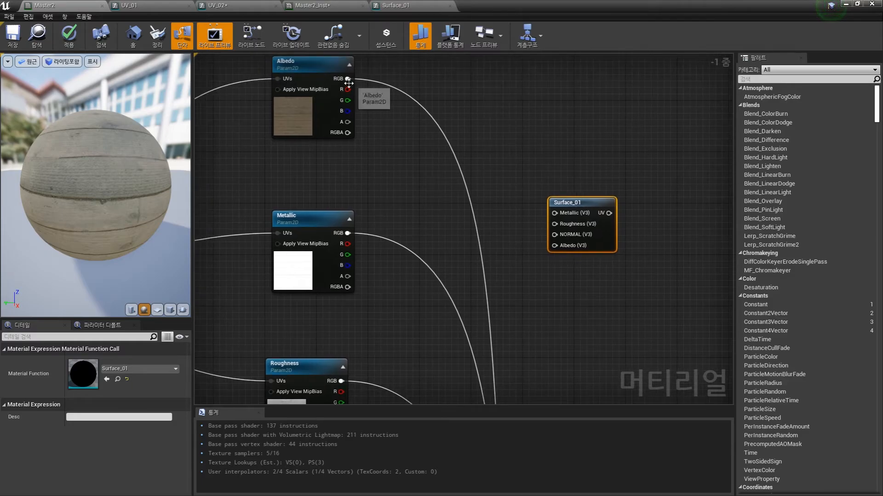
pyautogui.moveTo(348, 78); pyautogui.dragTo(557, 254)
pyautogui.moveTo(346, 233); pyautogui.dragTo(557, 216)
pyautogui.moveTo(467, 291); pyautogui.dragTo(458, 195, button='right')
pyautogui.moveTo(340, 288); pyautogui.dragTo(546, 128)
pyautogui.scroll(-2, 446, 282)
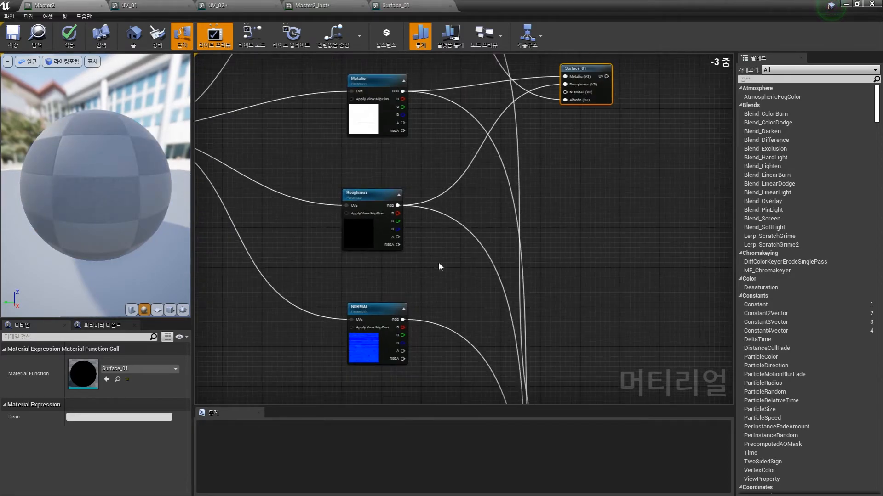
pyautogui.moveTo(401, 320); pyautogui.dragTo(566, 92)
# Place the Surface_01 node and the Master2 result node side by side, above the old groups
pyautogui.moveTo(567, 125); pyautogui.dragTo(506, 220, button='right')
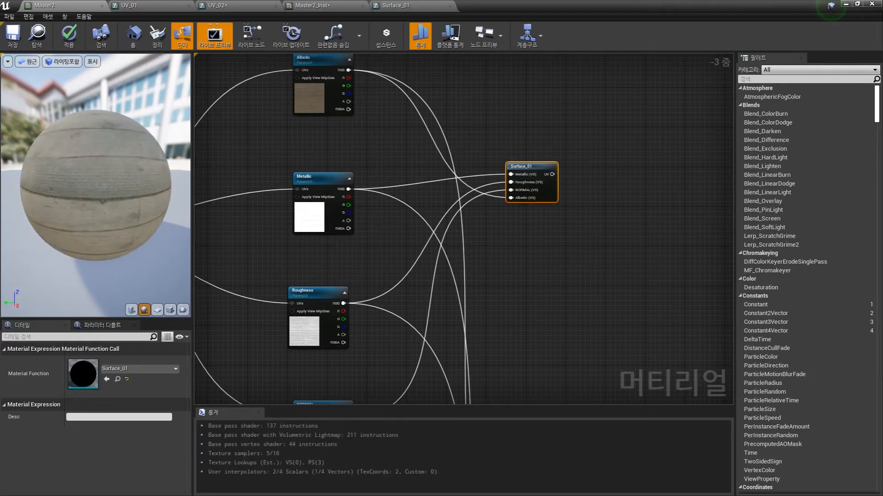
pyautogui.scroll(-4, 513, 276)
pyautogui.moveTo(513, 276); pyautogui.dragTo(513, 179, button='right')
pyautogui.moveTo(512, 95); pyautogui.dragTo(459, 219, button='right')
pyautogui.scroll(2, 459, 219)
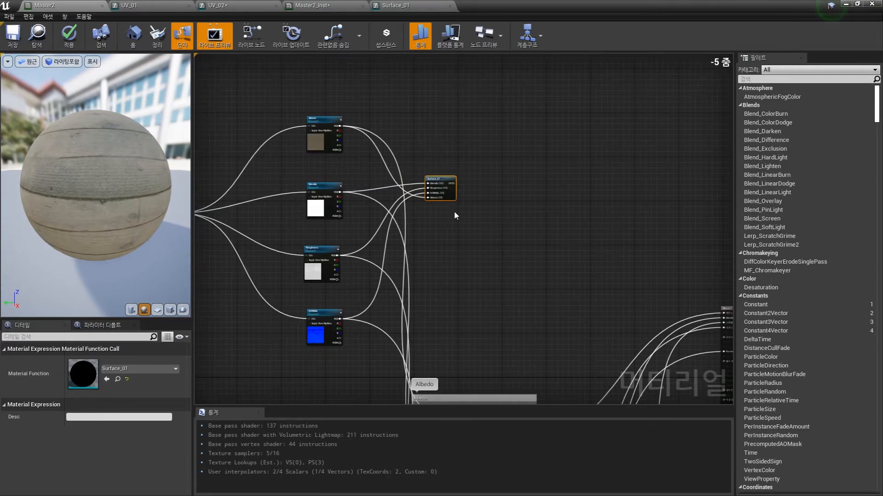
pyautogui.moveTo(441, 180); pyautogui.dragTo(593, 267)
pyautogui.moveTo(613, 298); pyautogui.dragTo(457, 200, button='right')
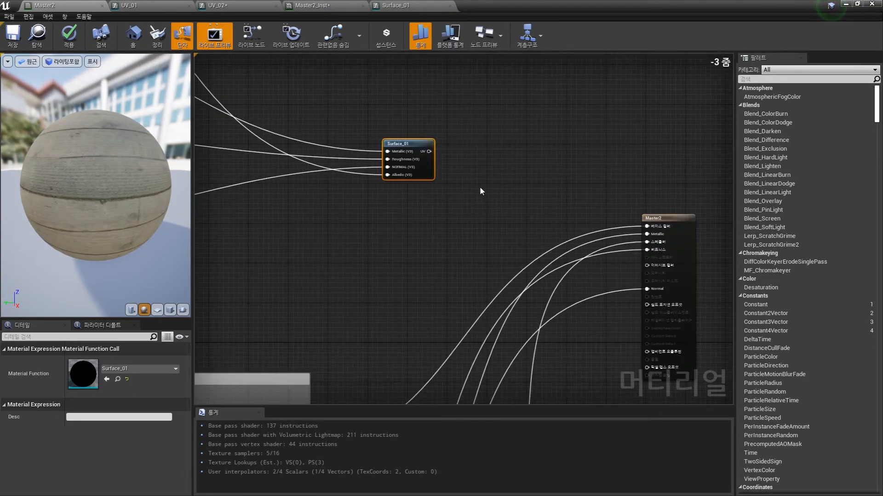
pyautogui.scroll(2, 464, 194)
pyautogui.moveTo(652, 223); pyautogui.dragTo(598, 162)
pyautogui.moveTo(439, 161); pyautogui.dragTo(503, 168)
pyautogui.click(508, 144)
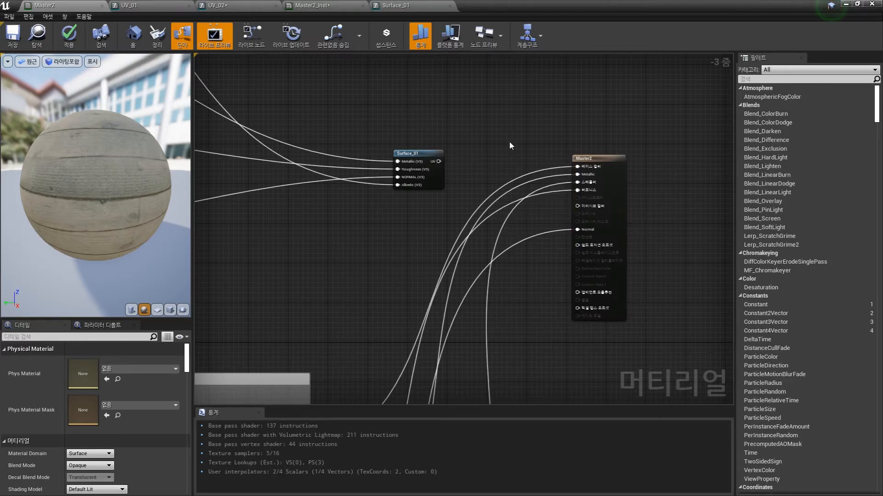
# Enable Use Material Attributes for Master2 and connect Surface_01's UV output to the result node's material attributes input
pyautogui.click(596, 161)
pyautogui.moveTo(492, 225); pyautogui.dragTo(580, 198, button='right')
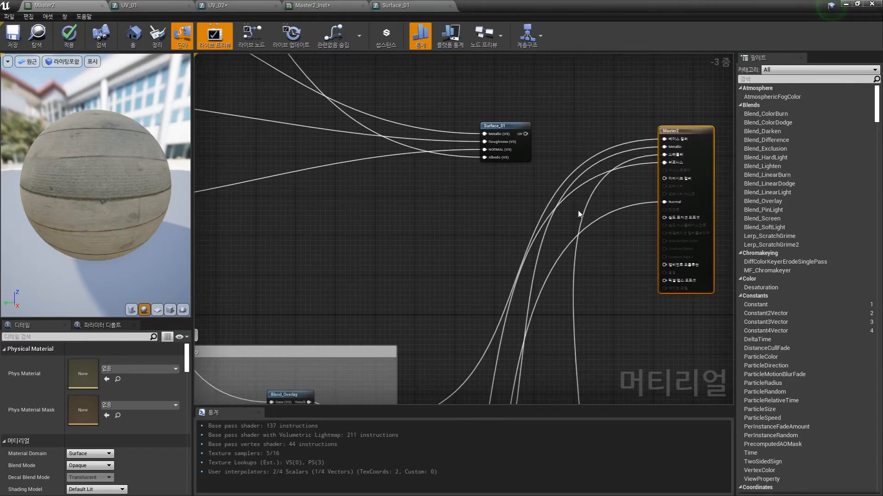
pyautogui.moveTo(124, 317); pyautogui.dragTo(124, 221)
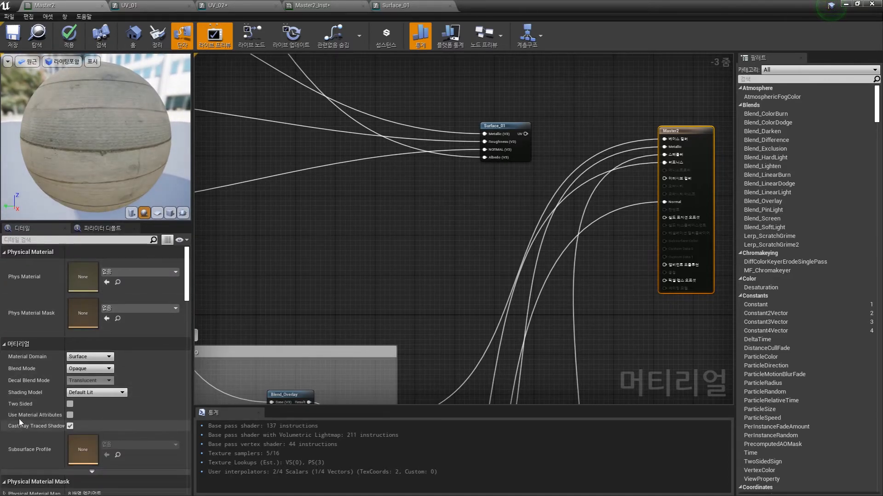
pyautogui.click(70, 416)
pyautogui.scroll(3, 585, 166)
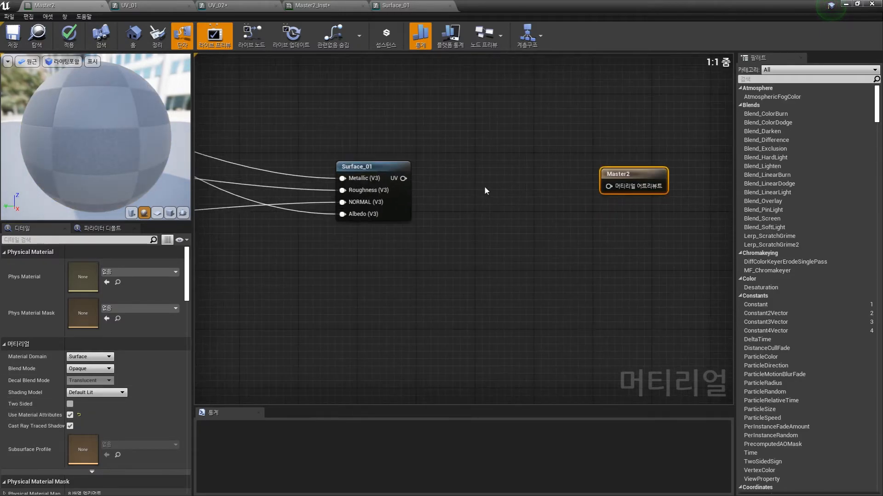
pyautogui.moveTo(403, 178); pyautogui.dragTo(610, 186)
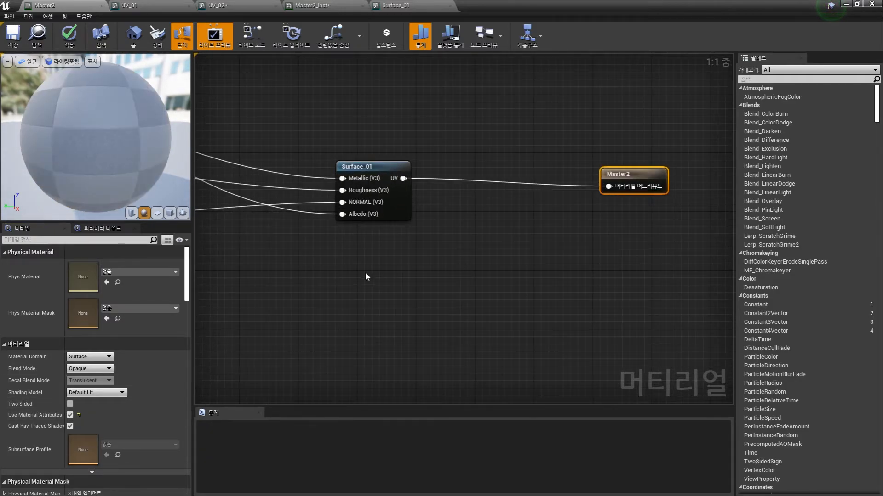
# Delete the old Albedo, Metallic, Roughness and NORMAL groups with their nodes and the Specular Intensity parameter from Master2
pyautogui.moveTo(354, 273); pyautogui.dragTo(448, 249, button='right')
pyautogui.scroll(-5, 449, 250)
pyautogui.moveTo(377, 265); pyautogui.dragTo(460, 261, button='right')
pyautogui.moveTo(428, 301); pyautogui.dragTo(469, 223, button='right')
pyautogui.scroll(-3, 447, 228)
pyautogui.moveTo(413, 227); pyautogui.dragTo(521, 394)
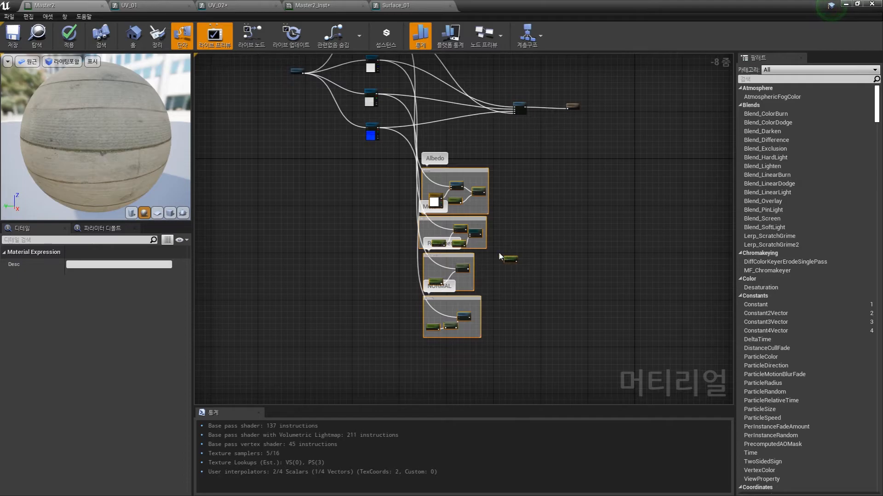
pyautogui.press('Delete')
# Move Surface_01 and the Master2 result node closer to the texture nodes, in line with the Metallic texture
pyautogui.moveTo(436, 156); pyautogui.dragTo(464, 254, button='right')
pyautogui.click(557, 233)
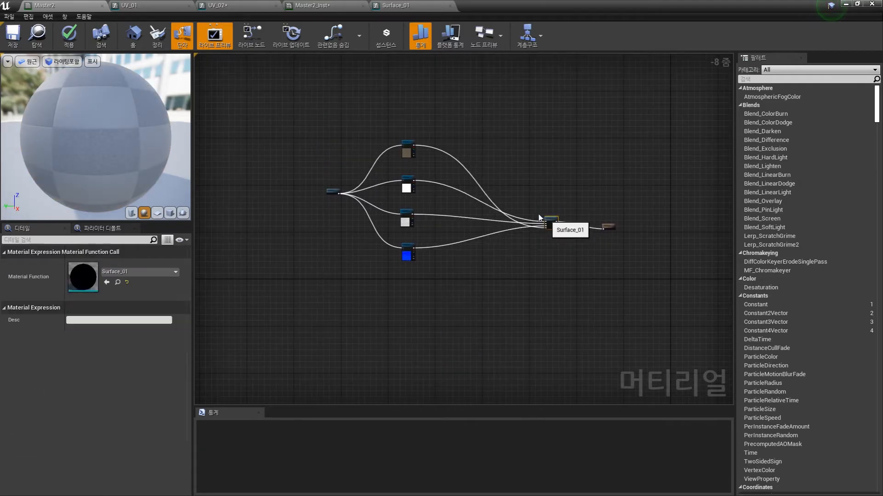
pyautogui.moveTo(557, 233); pyautogui.dragTo(485, 195)
pyautogui.moveTo(609, 227); pyautogui.dragTo(598, 220)
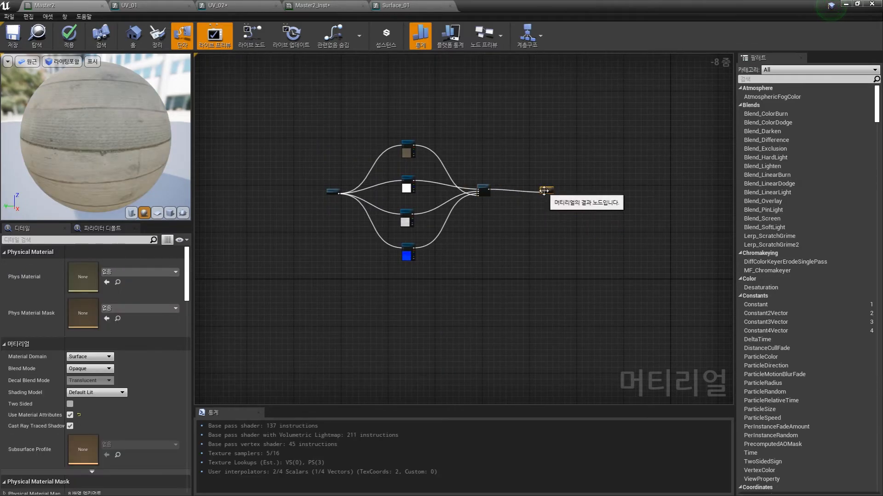
# Stack the Metallic, Roughness and NORMAL texture nodes closely beneath the Albedo texture node
pyautogui.scroll(3, 489, 228)
pyautogui.moveTo(244, 106); pyautogui.dragTo(528, 312)
pyautogui.click(432, 211)
pyautogui.moveTo(395, 183); pyautogui.dragTo(394, 158)
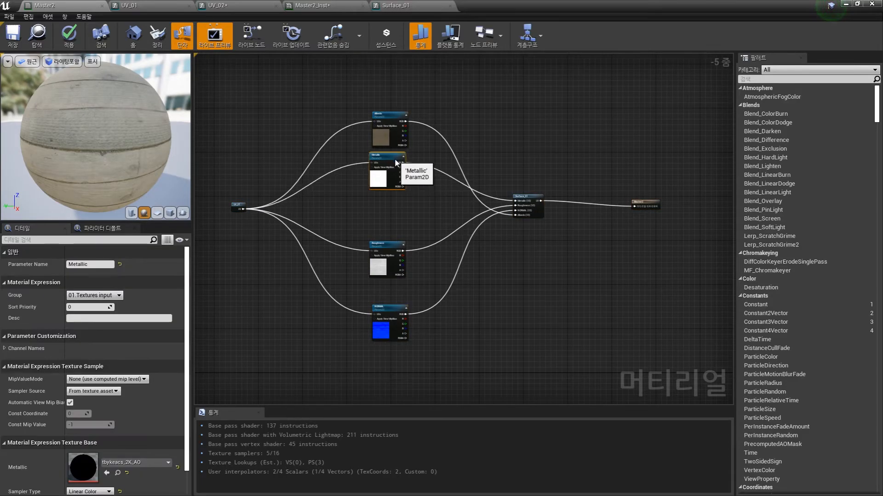
pyautogui.moveTo(394, 245); pyautogui.dragTo(395, 200)
pyautogui.moveTo(394, 308); pyautogui.dragTo(394, 240)
# Move the Surface_01 node up toward the stacked texture nodes and open its function graph
pyautogui.moveTo(527, 197); pyautogui.dragTo(511, 166)
pyautogui.doubleClick(512, 166)
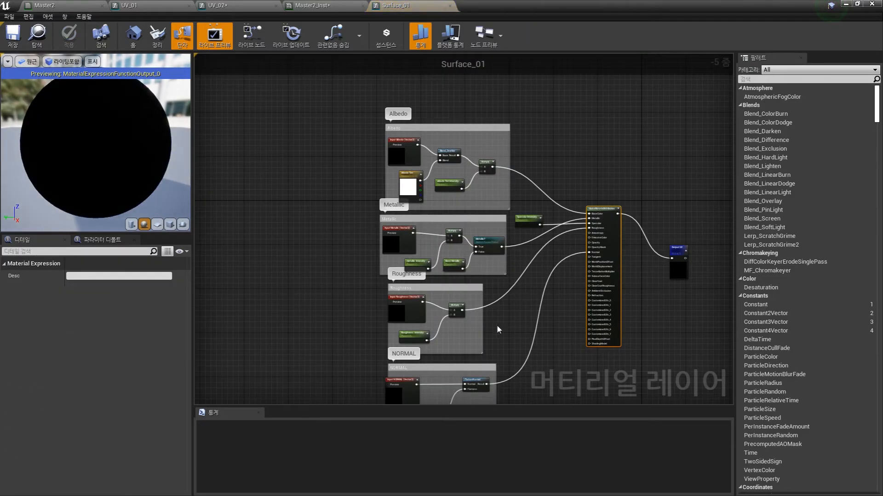
# Move the UV_01 node in Master2 up and closer to the stacked texture nodes, and save the material
pyautogui.scroll(-2, 423, 234)
pyautogui.moveTo(447, 254); pyautogui.dragTo(449, 261, button='right')
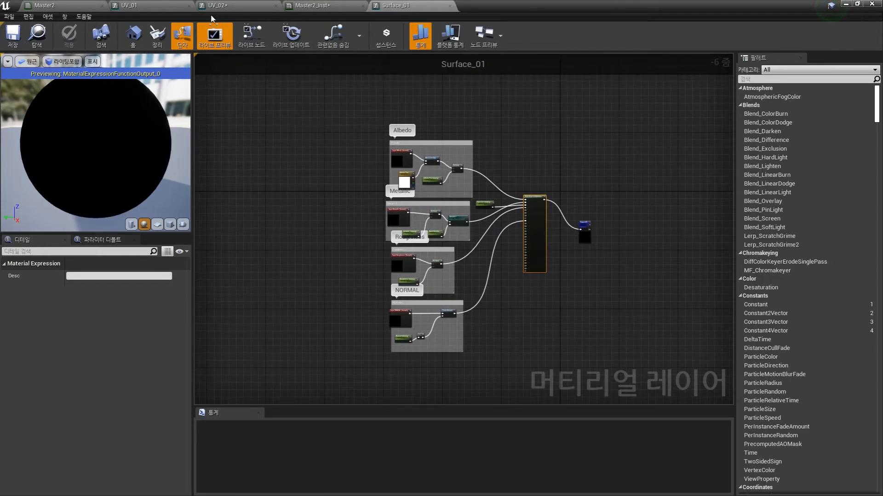
pyautogui.click(82, 5)
pyautogui.moveTo(307, 157); pyautogui.dragTo(357, 189, button='right')
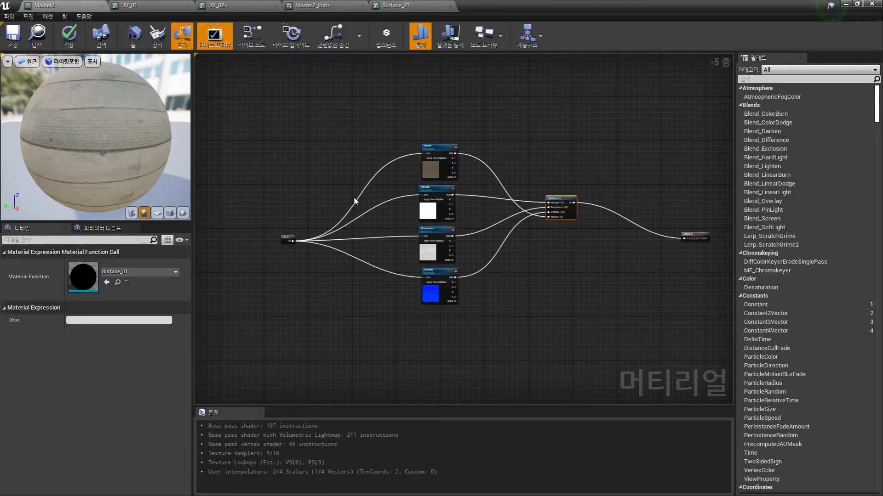
pyautogui.moveTo(291, 235); pyautogui.dragTo(329, 212)
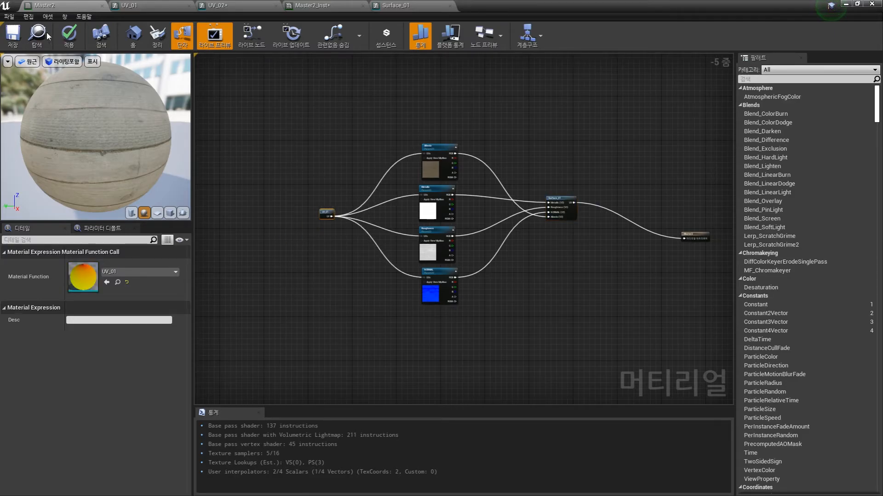
pyautogui.click(12, 35)
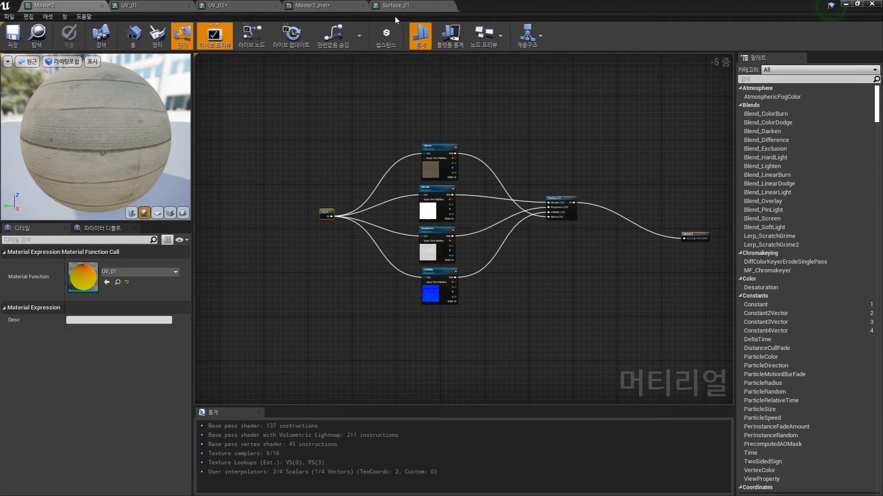
# Enable the Albedo, NORMAL and Roughness texture overrides in the Master2_Inst material instance
pyautogui.doubleClick(705, 10)
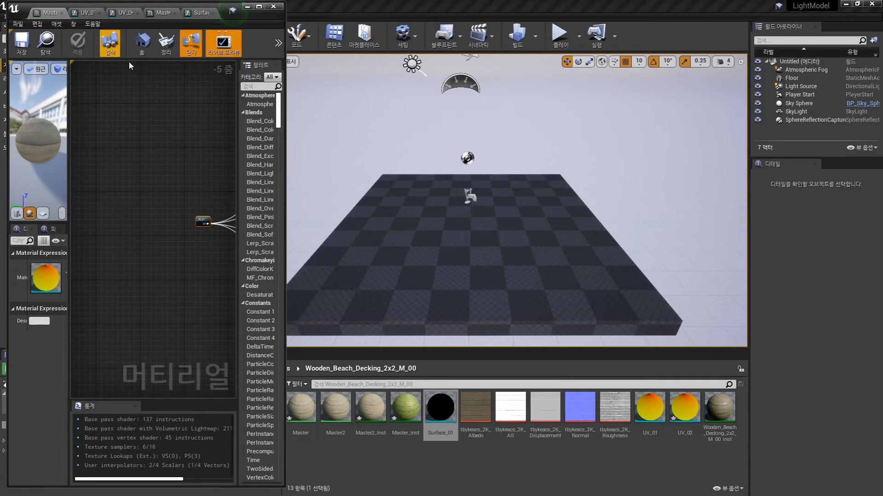
pyautogui.click(164, 14)
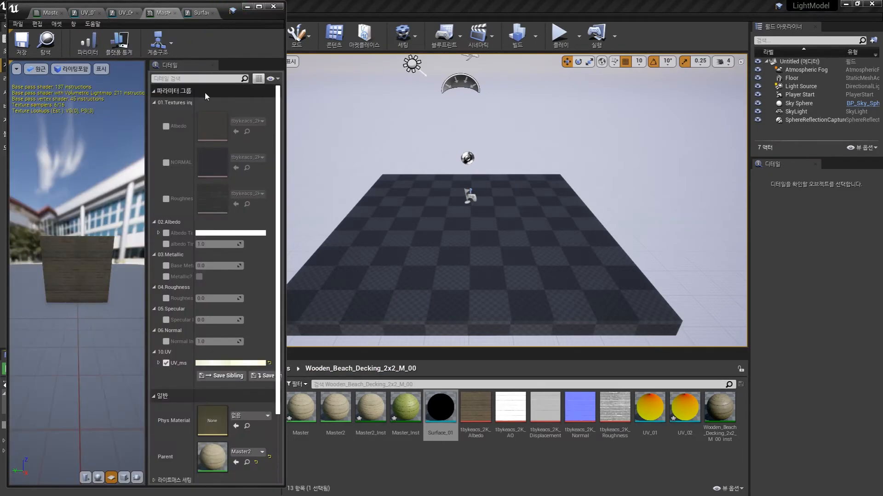
pyautogui.click(259, 7)
pyautogui.moveTo(312, 267); pyautogui.dragTo(316, 247)
pyautogui.scroll(-3, 637, 224)
pyautogui.scroll(3, 634, 224)
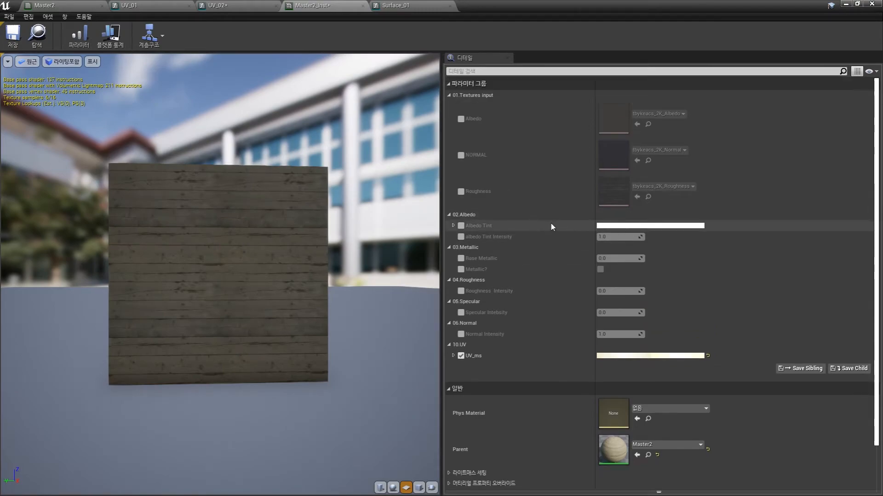
pyautogui.scroll(-1, 506, 198)
pyautogui.scroll(1, 473, 183)
pyautogui.click(460, 118)
pyautogui.click(460, 156)
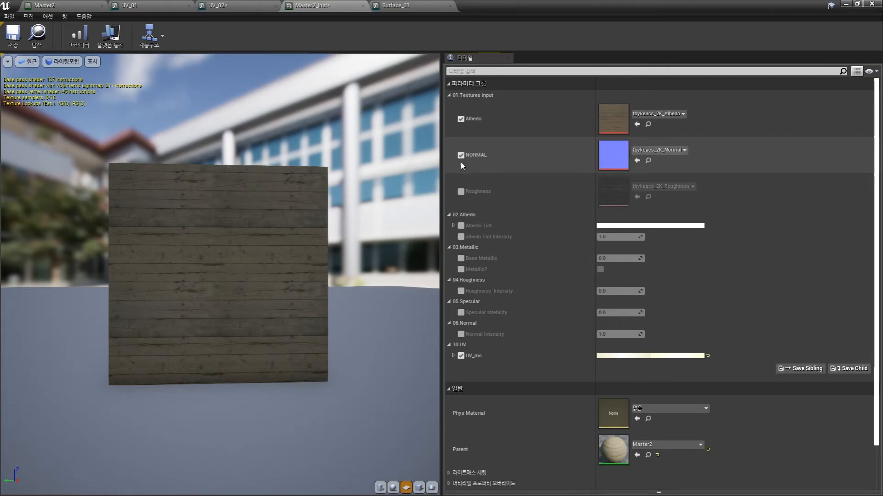
pyautogui.click(461, 191)
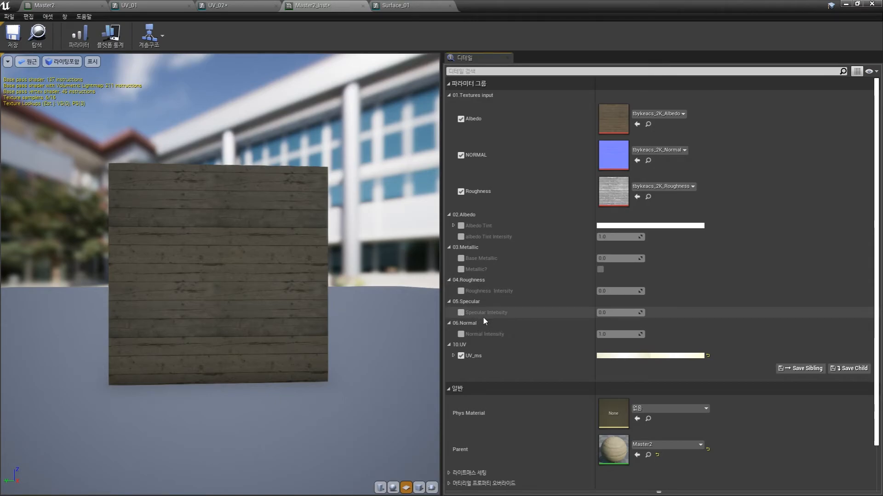
# Override the Metallic? switch and turn it on, and enable the Metallic texture override using tbykeacs_2K_AO
pyautogui.click(461, 269)
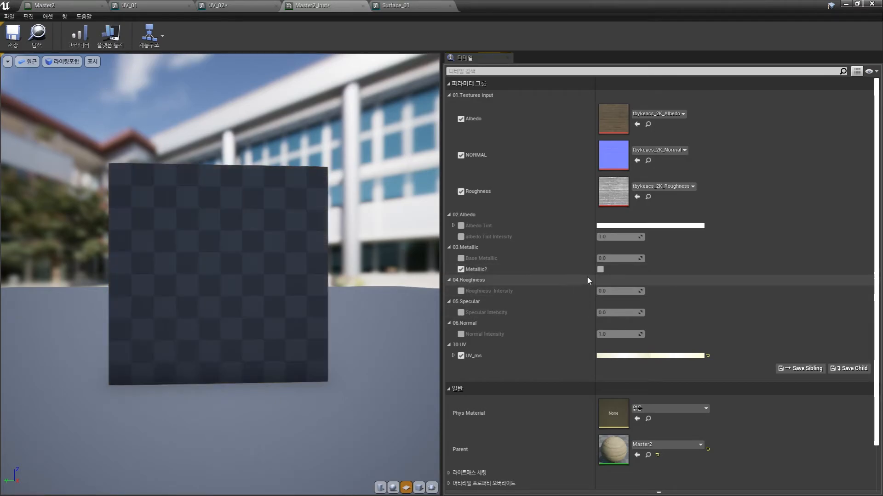
pyautogui.click(600, 270)
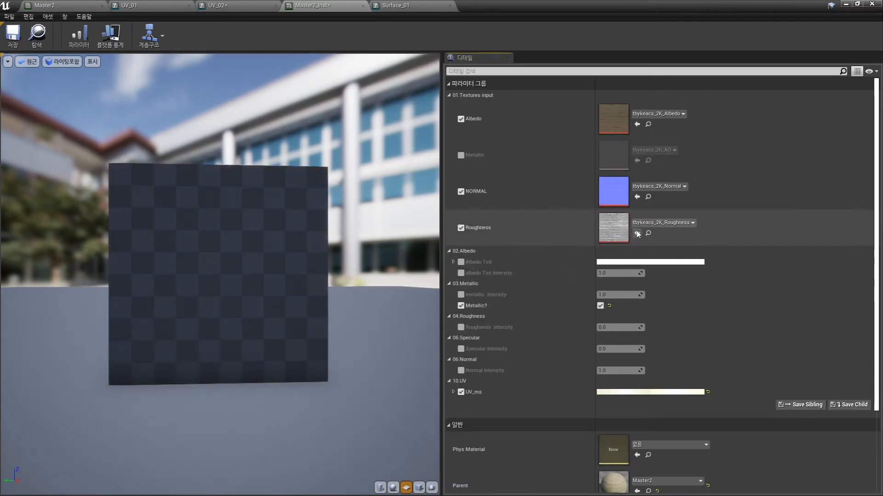
pyautogui.click(461, 156)
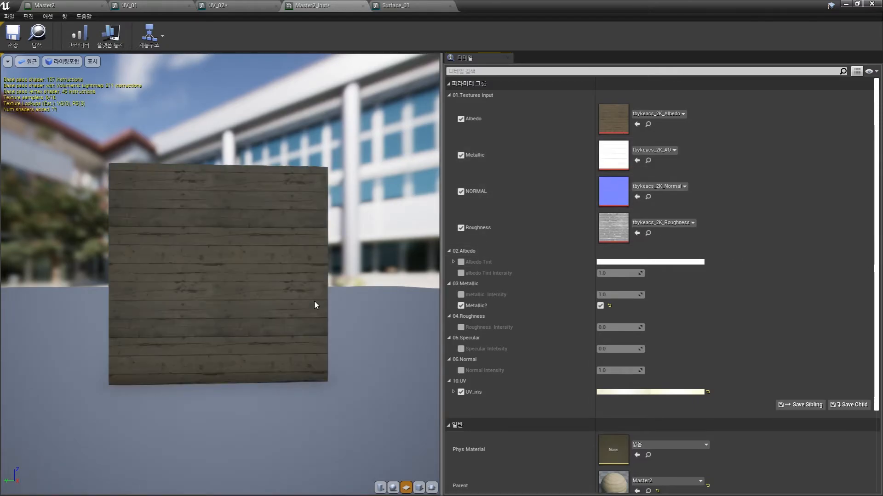
pyautogui.moveTo(320, 256)
pyautogui.mouseDown()
pyautogui.moveTo(305, 258)
pyautogui.moveTo(321, 276)
pyautogui.moveTo(349, 269)
pyautogui.moveTo(319, 248)
pyautogui.mouseUp()
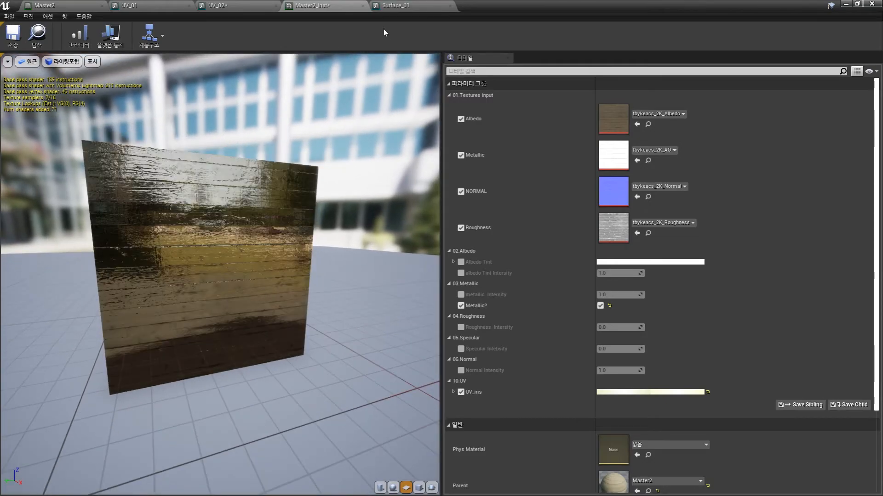
# Enable the metallic Intensity override, set it to 0 and adjust it slightly to about -0.024
pyautogui.click(461, 295)
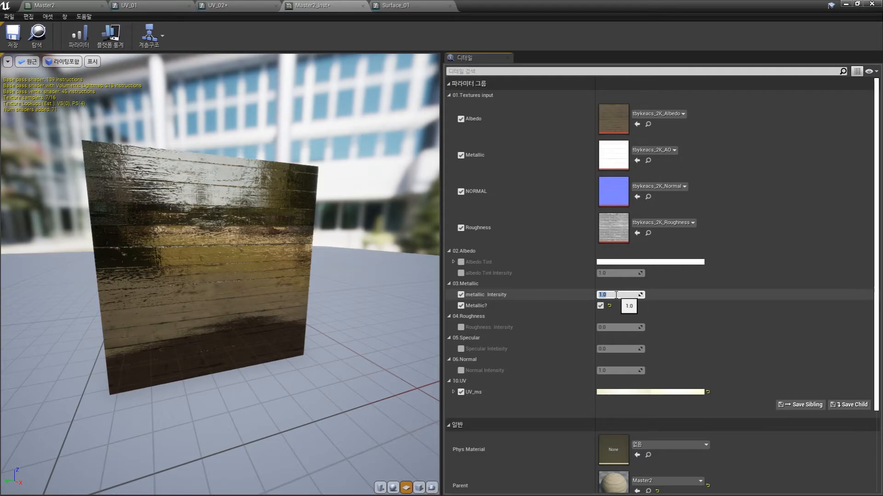
pyautogui.write('0')
pyautogui.press('Return')
pyautogui.moveTo(616, 294); pyautogui.dragTo(623, 295)
pyautogui.moveTo(268, 312); pyautogui.dragTo(262, 305)
pyautogui.moveTo(257, 275); pyautogui.dragTo(195, 259)
pyautogui.scroll(4, 200, 252)
pyautogui.moveTo(248, 271); pyautogui.dragTo(345, 354)
# Enable the Albedo Tint override and expand its colour channels
pyautogui.click(461, 262)
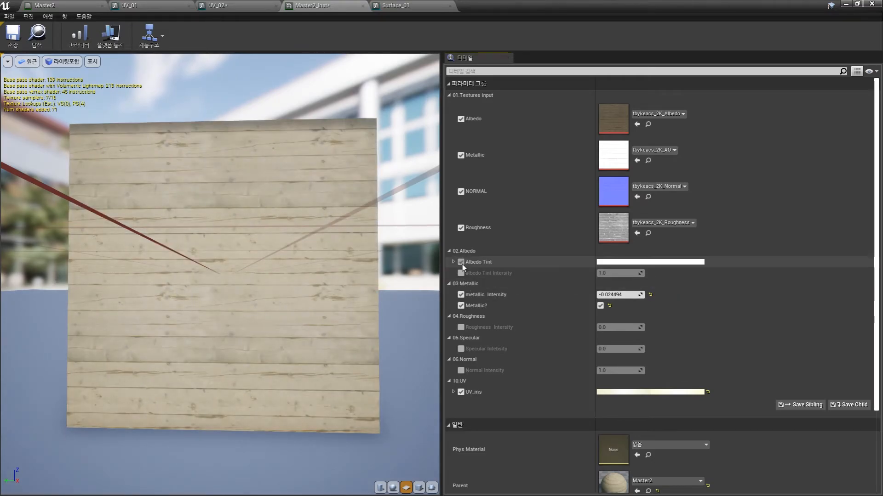
pyautogui.click(454, 263)
pyautogui.scroll(-4, 458, 313)
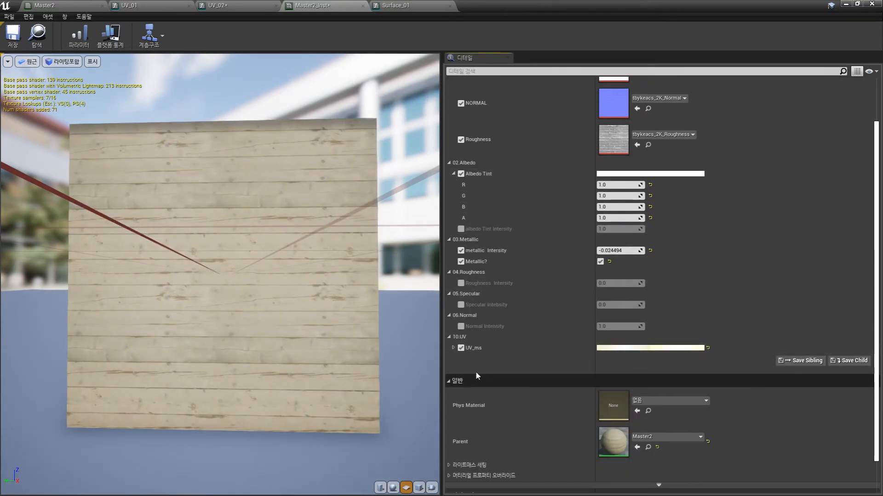
# Set Tiling_U and Tiling_V of the UV_ms parameter to 1
pyautogui.click(453, 348)
pyautogui.click(604, 359)
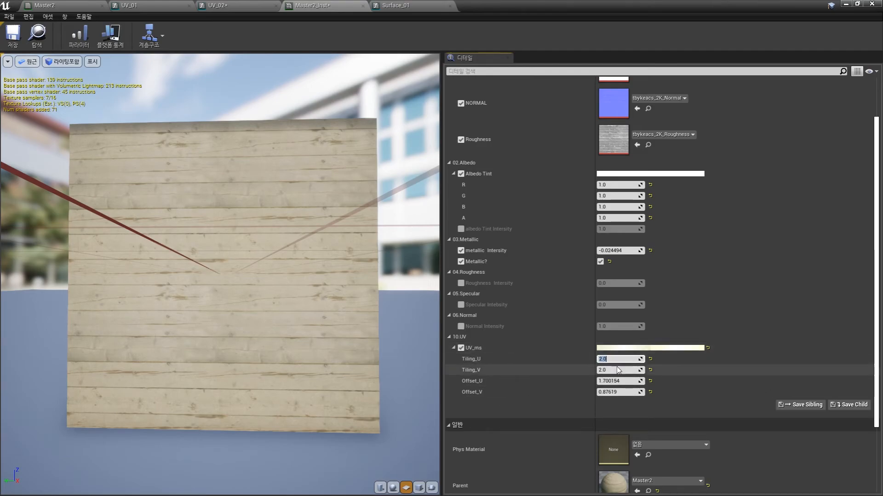
pyautogui.write('1')
pyautogui.press('Return')
pyautogui.press('Tab')
pyautogui.write('1')
pyautogui.press('Return')
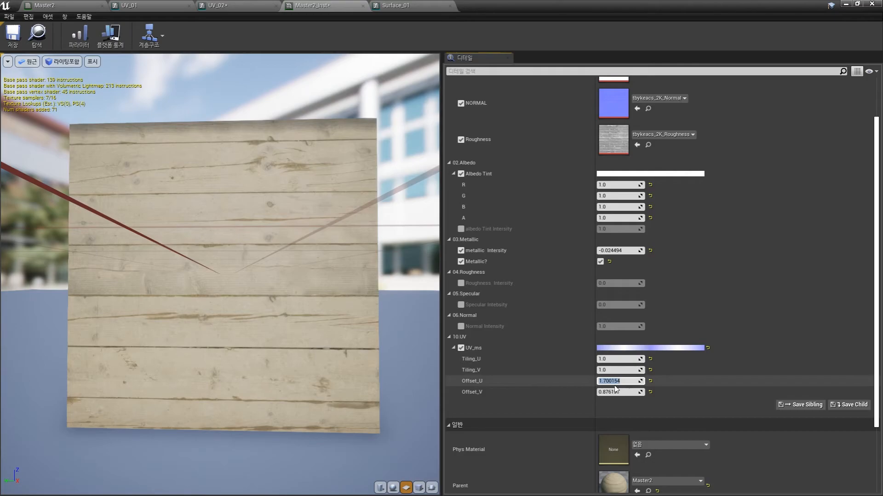
# Set the UV_ms parameter's Offset_U to 0 and Offset_V to 1
pyautogui.write('0')
pyautogui.press('Return')
pyautogui.press('Tab')
pyautogui.write('1')
pyautogui.press('Return')
pyautogui.moveTo(322, 298); pyautogui.dragTo(391, 342)
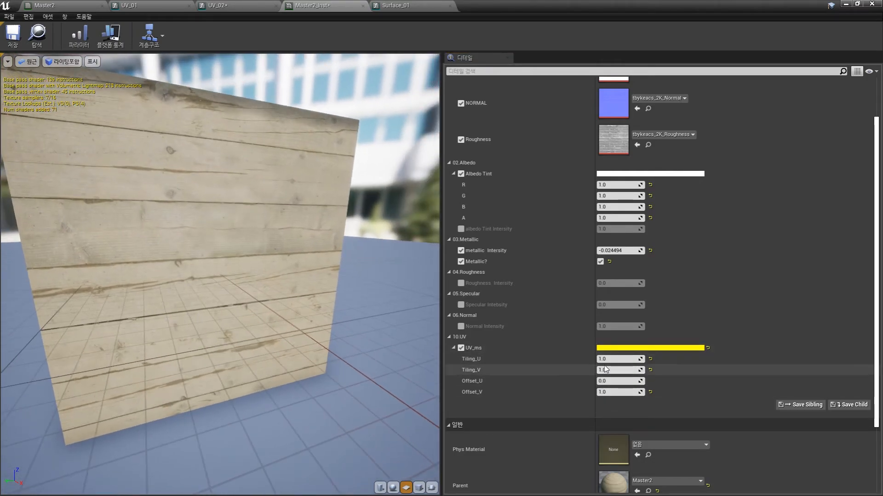
# Enable the Normal Intensity and Specular Intensity overrides and raise them to about 3.21 and 0.82
pyautogui.click(461, 327)
pyautogui.moveTo(616, 326); pyautogui.dragTo(644, 327)
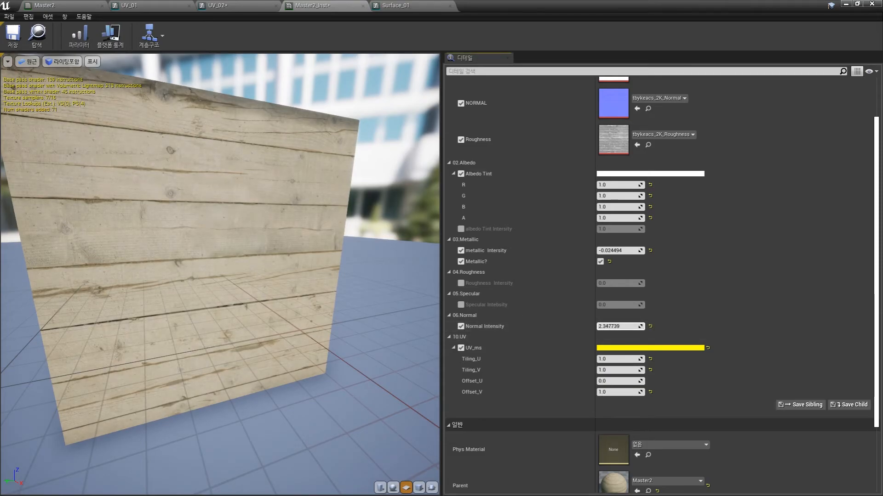
pyautogui.click(463, 305)
pyautogui.moveTo(634, 306); pyautogui.dragTo(647, 306)
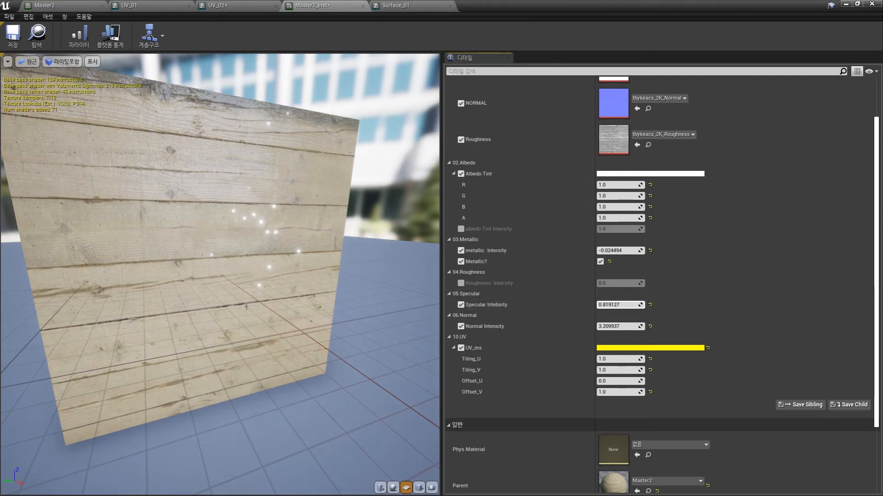
# Enable the Roughness Intensity override at about 0.24 and set Specular Intensity to 0.25
pyautogui.click(461, 283)
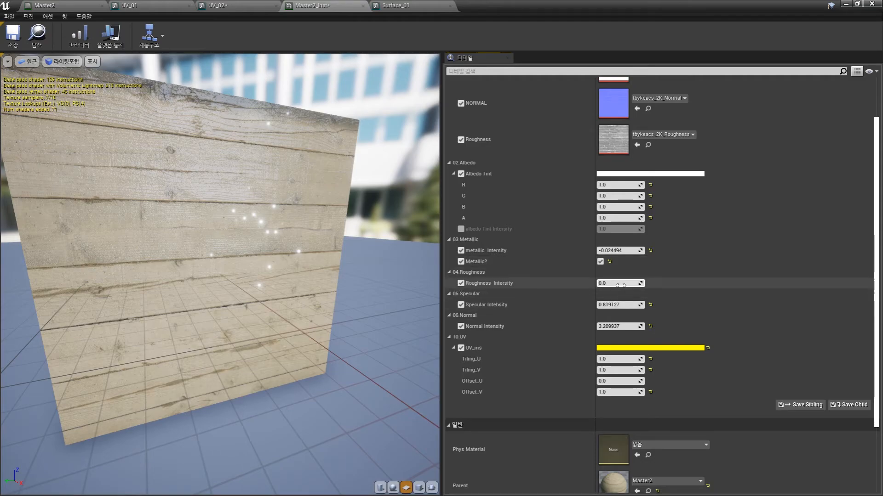
pyautogui.moveTo(634, 283); pyautogui.dragTo(646, 283)
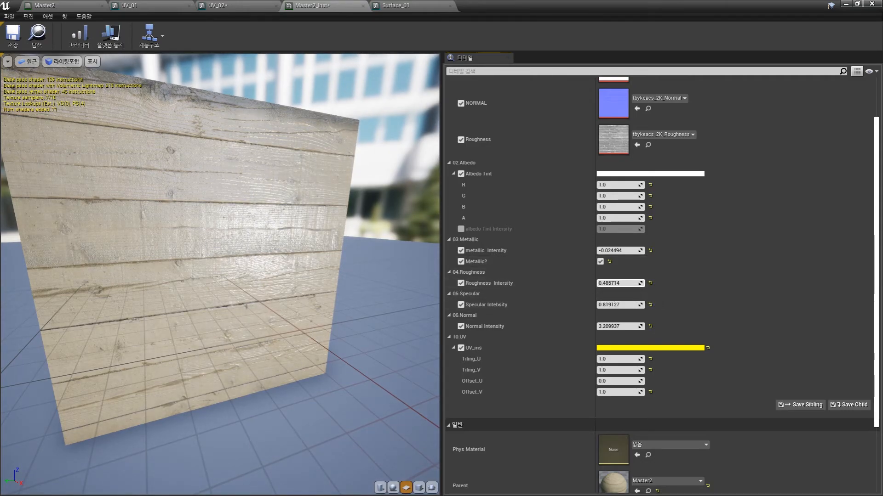
pyautogui.click(621, 305)
pyautogui.write('.25')
pyautogui.press('Return')
pyautogui.moveTo(636, 283); pyautogui.dragTo(633, 283)
# Rotate the preview light to examine the highlights on the wooden surface
pyautogui.moveTo(273, 290)
pyautogui.mouseDown()
pyautogui.moveTo(272, 269)
pyautogui.moveTo(273, 283)
pyautogui.mouseUp()
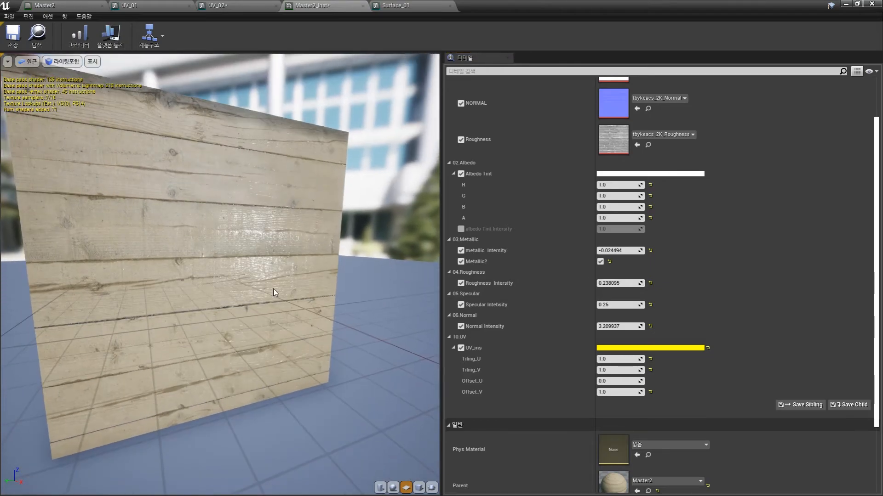
pyautogui.press('l')
pyautogui.moveTo(325, 293)
pyautogui.mouseDown()
pyautogui.moveTo(294, 290)
pyautogui.moveTo(340, 289)
pyautogui.moveTo(322, 287)
pyautogui.mouseUp()
# Enable the albedo Tint Intensity override, try it at 0 and set it to 1
pyautogui.scroll(2, 507, 227)
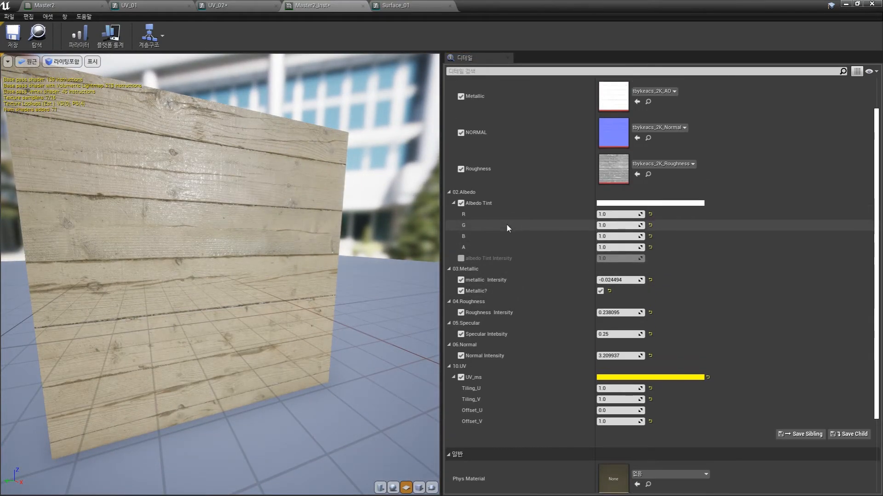
pyautogui.scroll(4, 532, 236)
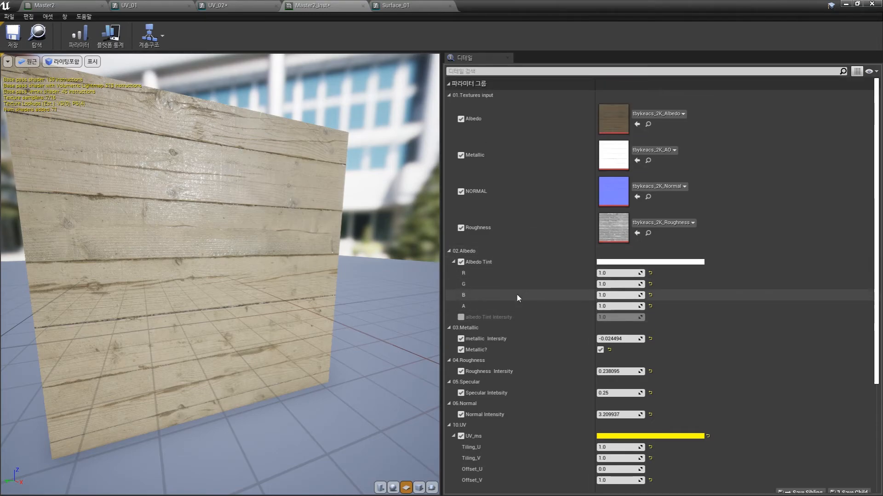
pyautogui.click(462, 320)
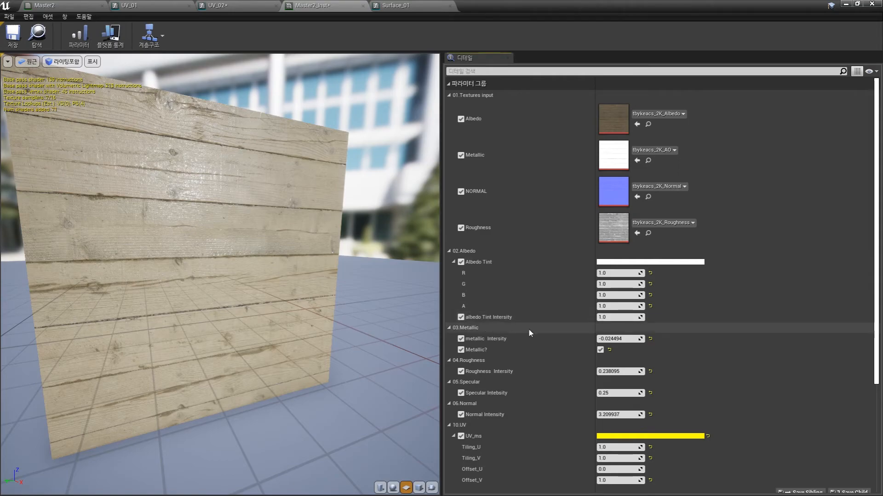
pyautogui.moveTo(638, 318)
pyautogui.mouseDown()
pyautogui.moveTo(652, 318)
pyautogui.moveTo(639, 317)
pyautogui.mouseUp()
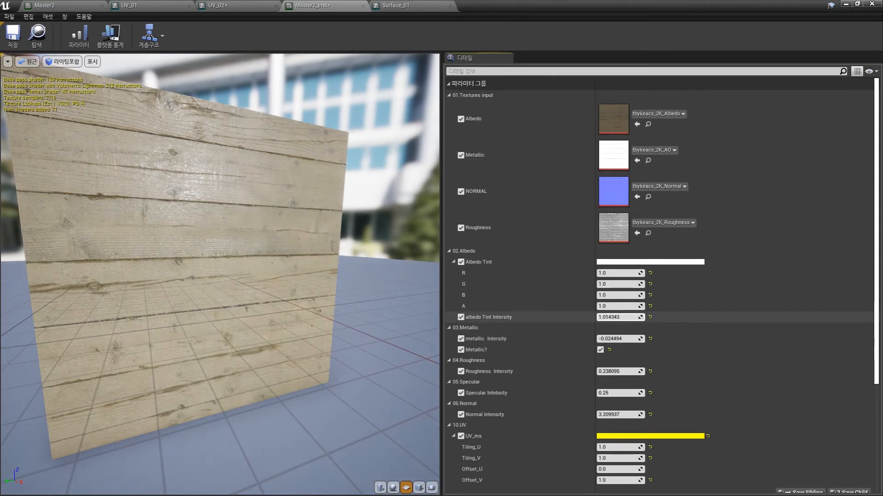
pyautogui.click(623, 317)
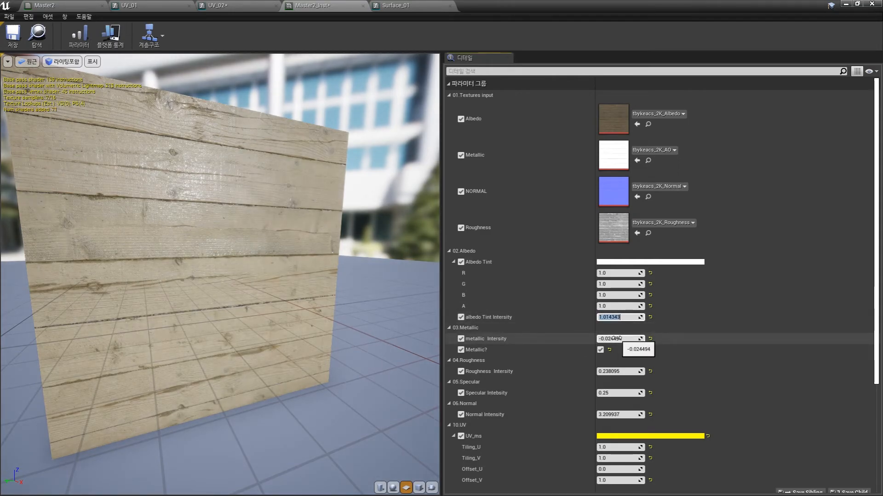
pyautogui.write('0')
pyautogui.press('Return')
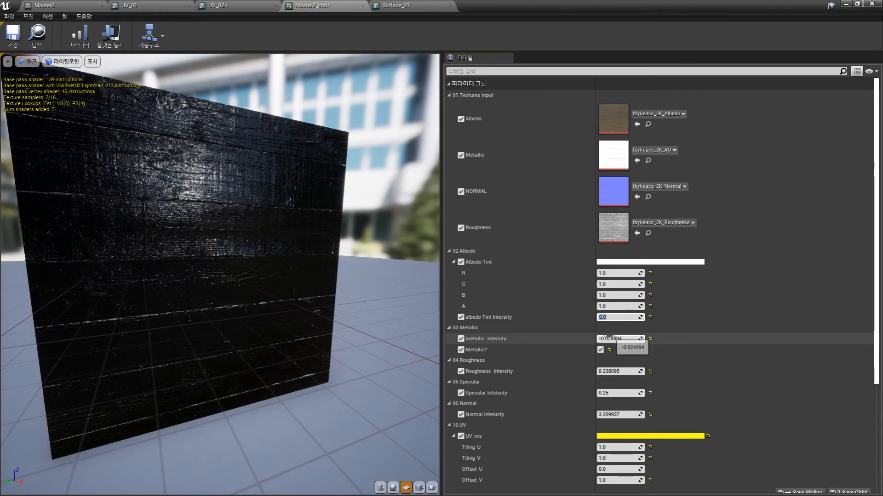
pyautogui.write('1')
pyautogui.press('Return')
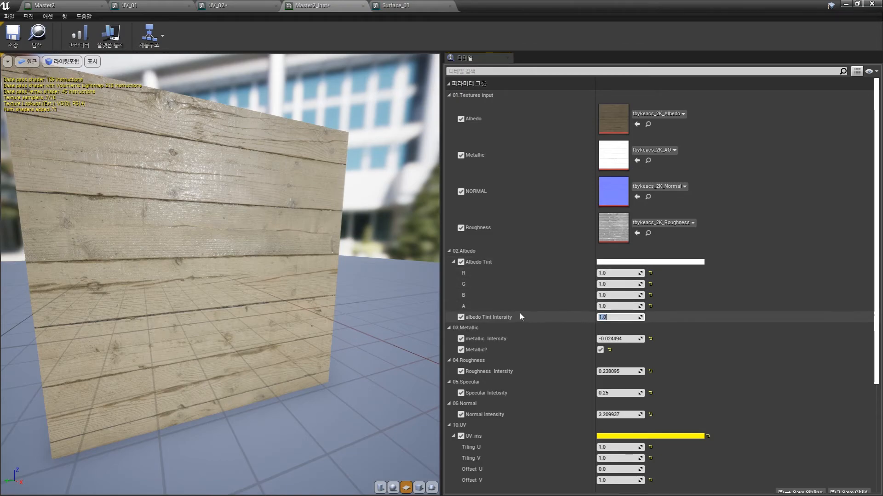
# Set the Albedo Tint to a pale warm colour with R 1.0, G 0.89587 and B 0.845145
pyautogui.click(632, 263)
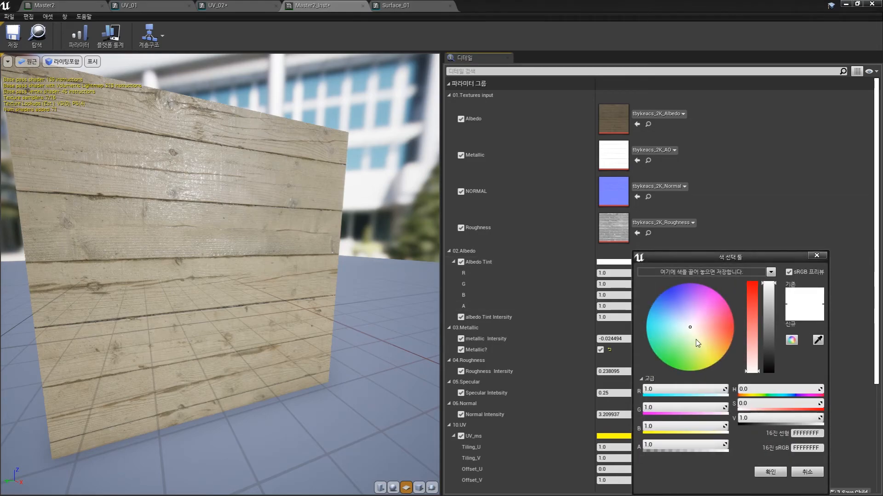
pyautogui.click(703, 328)
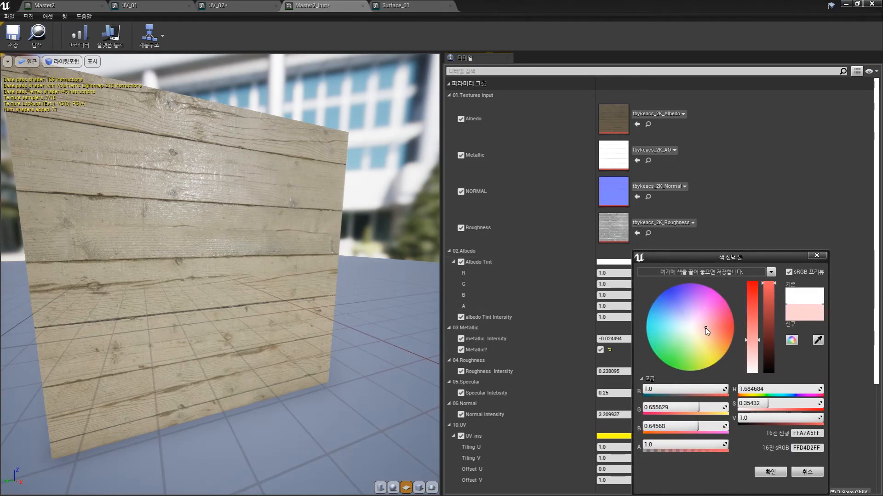
pyautogui.click(696, 329)
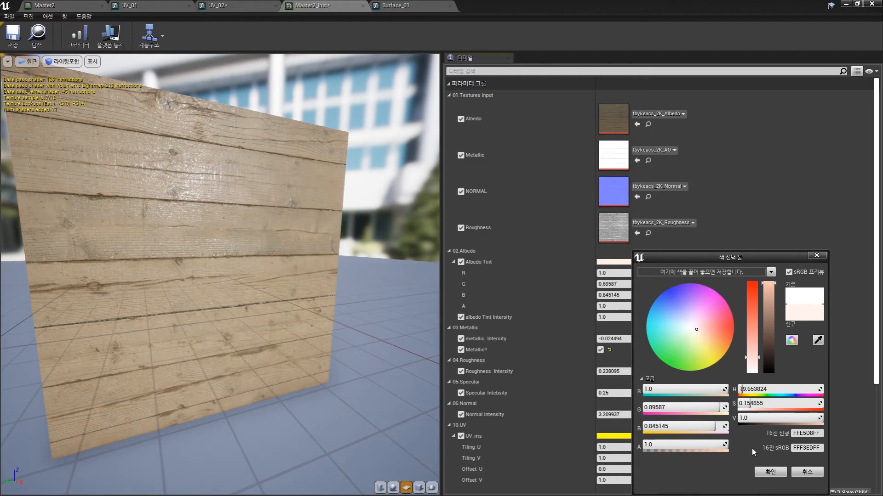
pyautogui.click(770, 473)
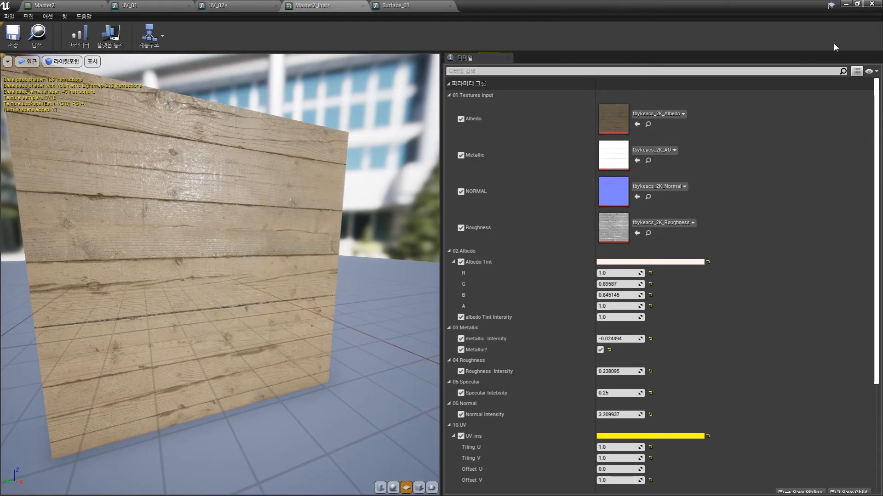
pyautogui.click(857, 4)
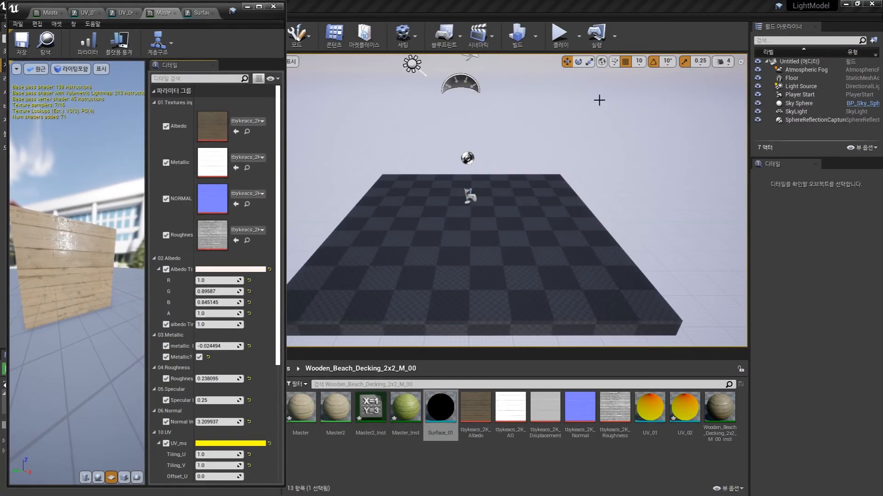
pyautogui.click(259, 6)
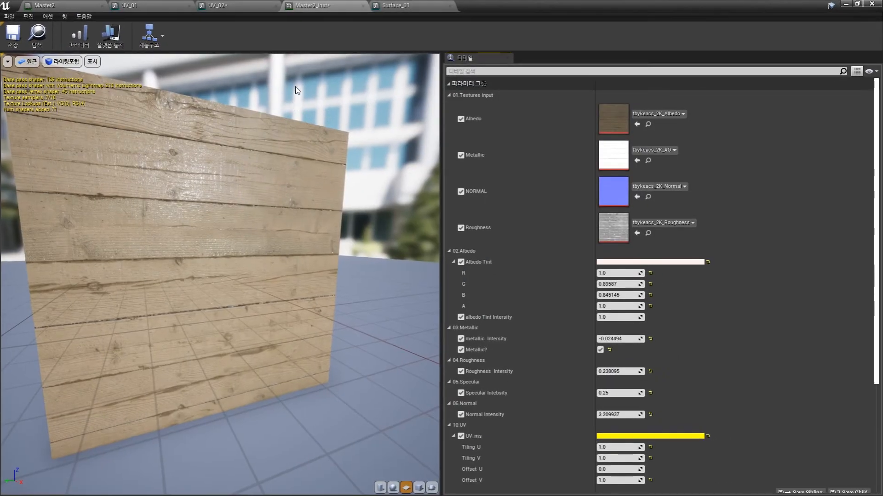
# In the Master2 graph, move the UV_01, texture and Surface_01 nodes together up and further away from the material output node
pyautogui.click(60, 6)
pyautogui.moveTo(318, 126); pyautogui.dragTo(581, 305)
pyautogui.moveTo(557, 202); pyautogui.dragTo(515, 118)
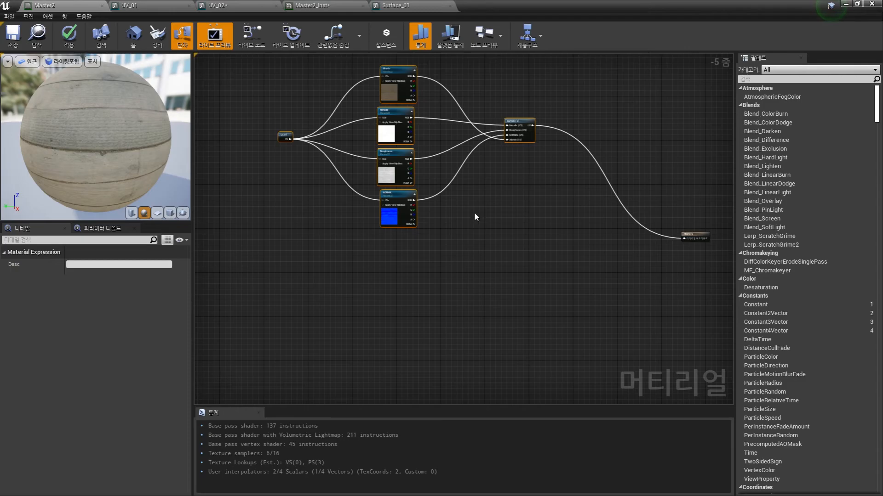
pyautogui.moveTo(475, 213); pyautogui.dragTo(499, 254, button='right')
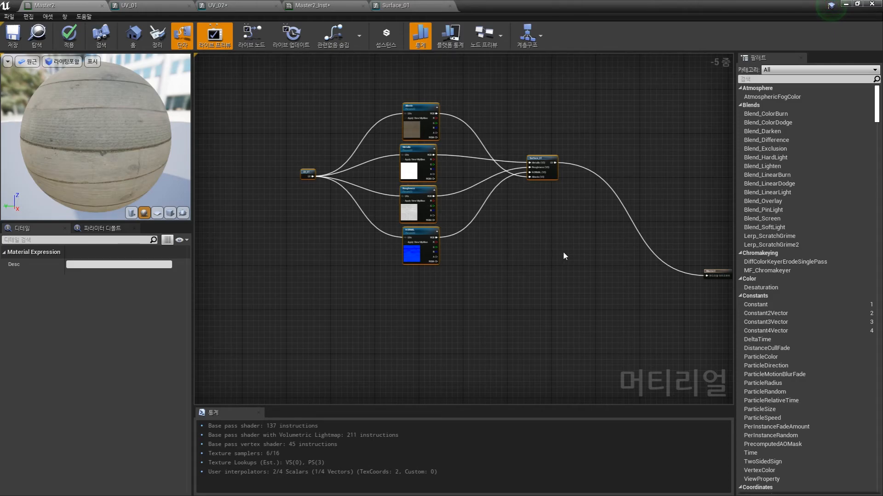
pyautogui.click(542, 160)
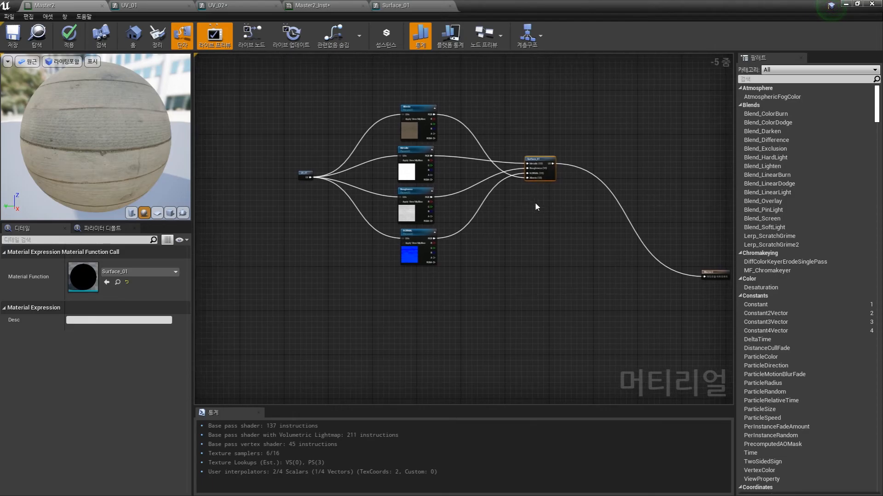
pyautogui.moveTo(298, 92); pyautogui.dragTo(559, 269)
pyautogui.moveTo(534, 159); pyautogui.dragTo(490, 128)
pyautogui.moveTo(442, 163); pyautogui.dragTo(490, 199, button='right')
pyautogui.scroll(3, 441, 192)
pyautogui.scroll(-1, 439, 192)
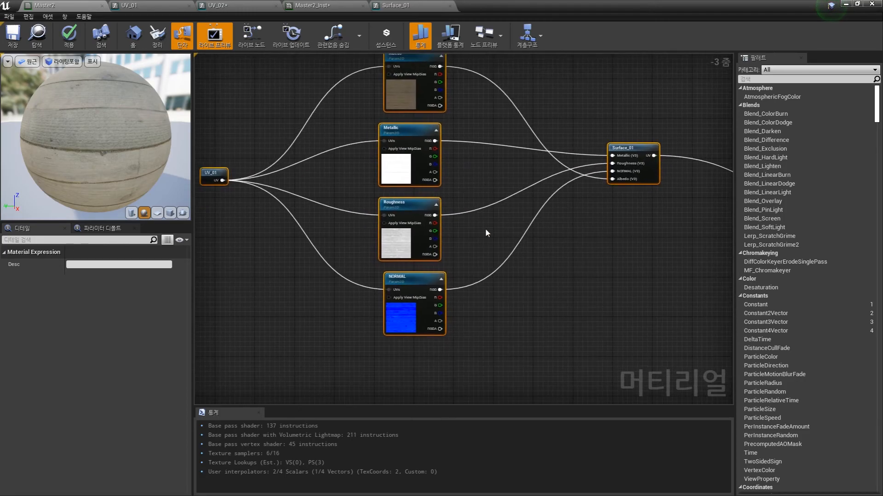
pyautogui.scroll(-2, 483, 229)
pyautogui.moveTo(541, 251); pyautogui.dragTo(504, 196, button='right')
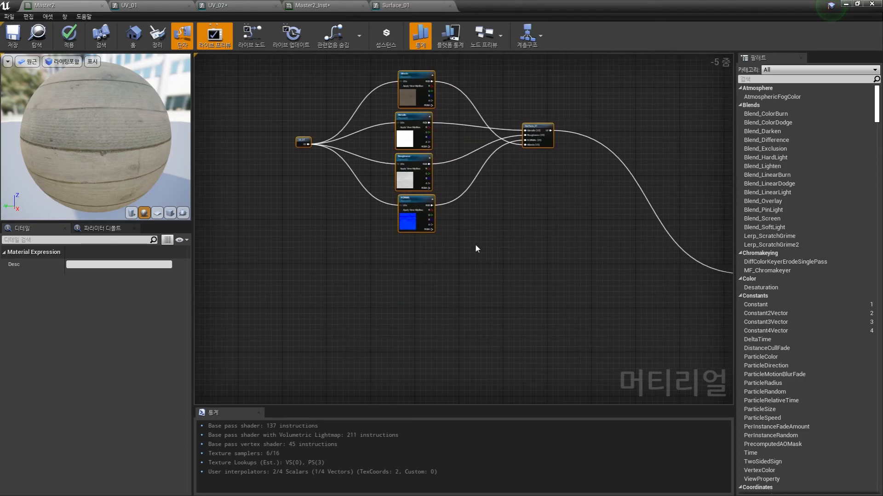
# Examine the UV_01 node feeding the textures in Master2, and open the function to review its tiling and offset network
pyautogui.click(394, 284)
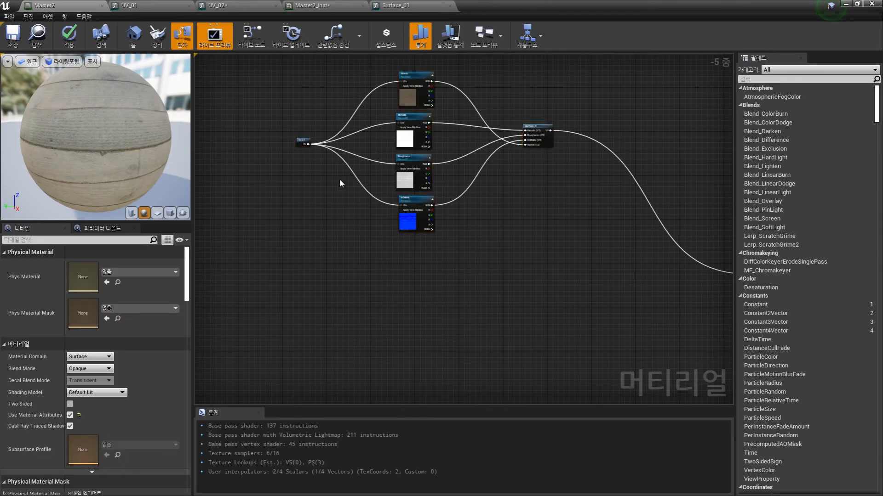
pyautogui.moveTo(298, 82); pyautogui.dragTo(530, 238)
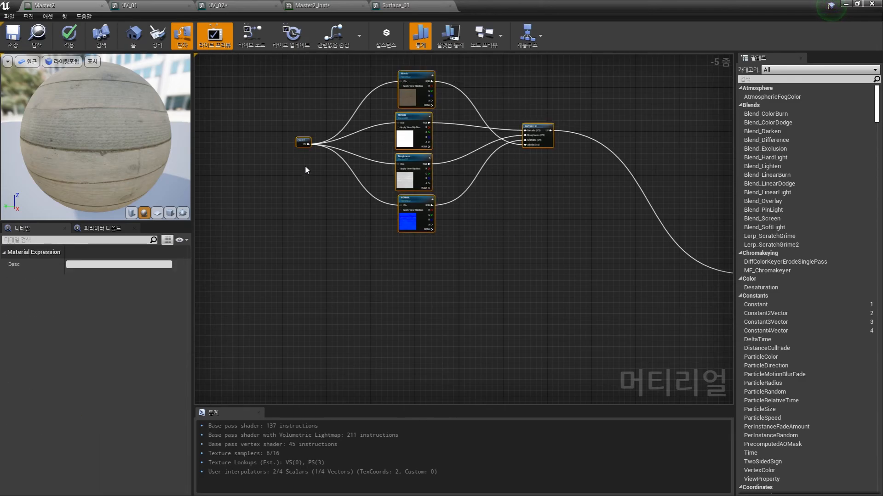
pyautogui.click(305, 142)
pyautogui.click(316, 252)
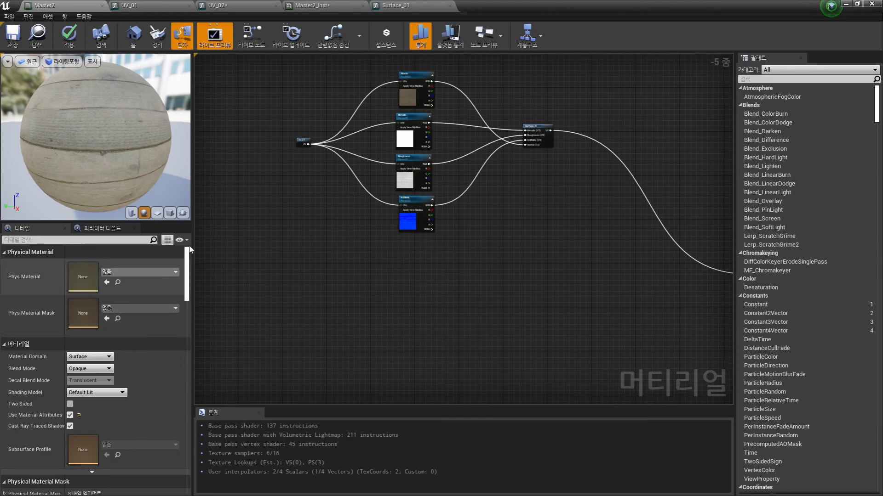
pyautogui.click(298, 142)
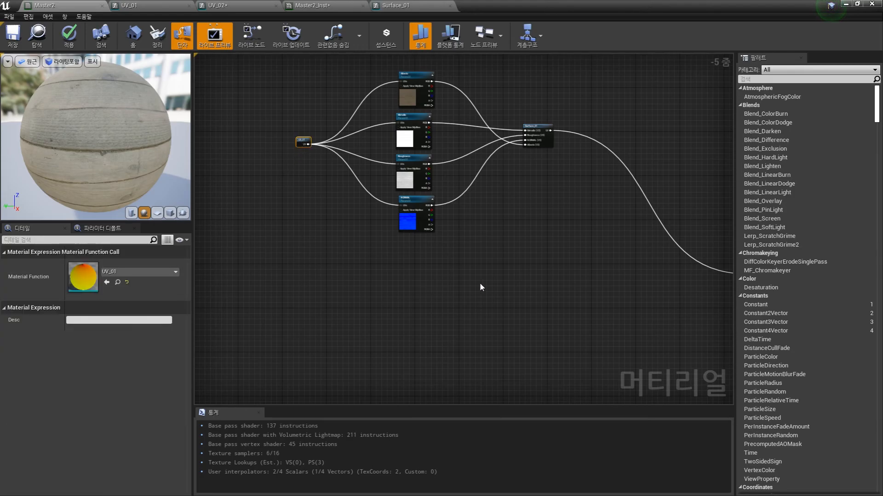
pyautogui.moveTo(529, 176); pyautogui.dragTo(517, 196, button='right')
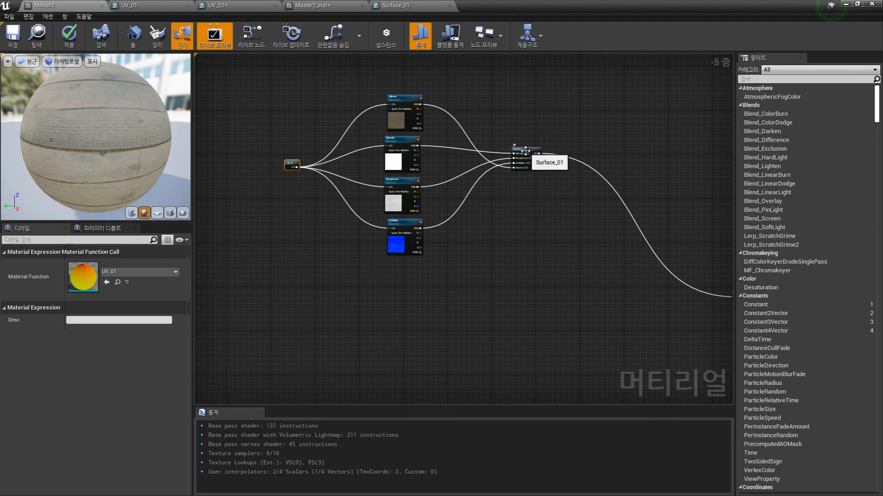
pyautogui.doubleClick(290, 161)
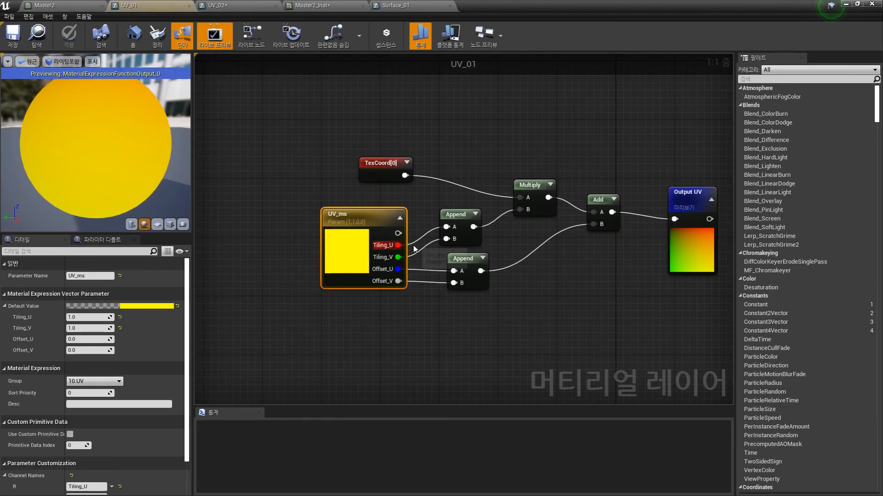
pyautogui.moveTo(301, 329); pyautogui.dragTo(300, 330)
pyautogui.click(389, 334)
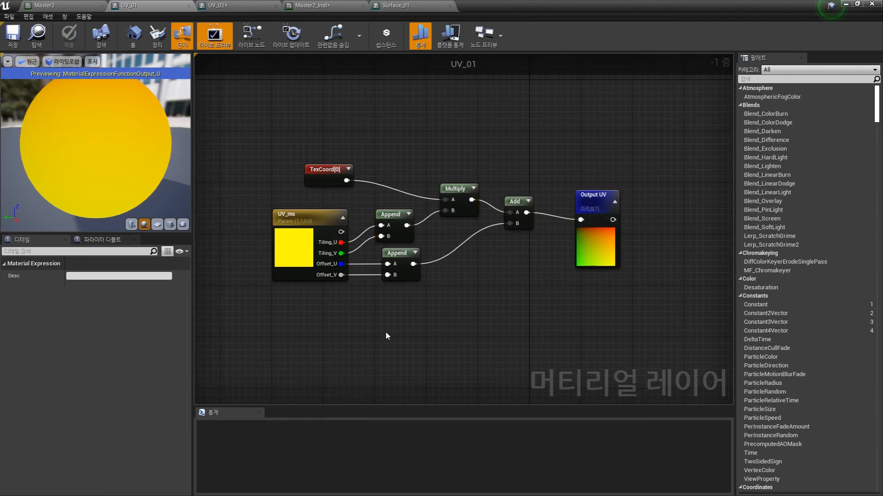
# In Surface_01, move the Albedo, Metallic, Roughness and NORMAL groups and the Specular Intensity node away from MakeMaterialAttributes
pyautogui.click(399, 6)
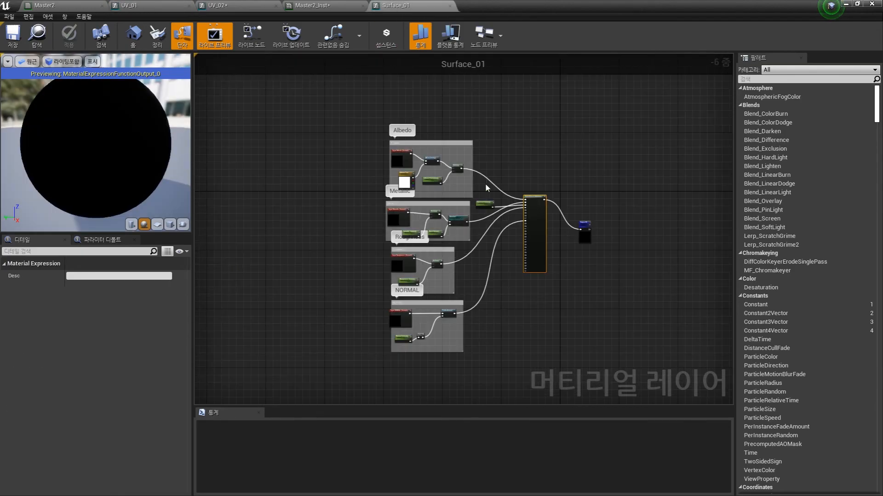
pyautogui.click(323, 7)
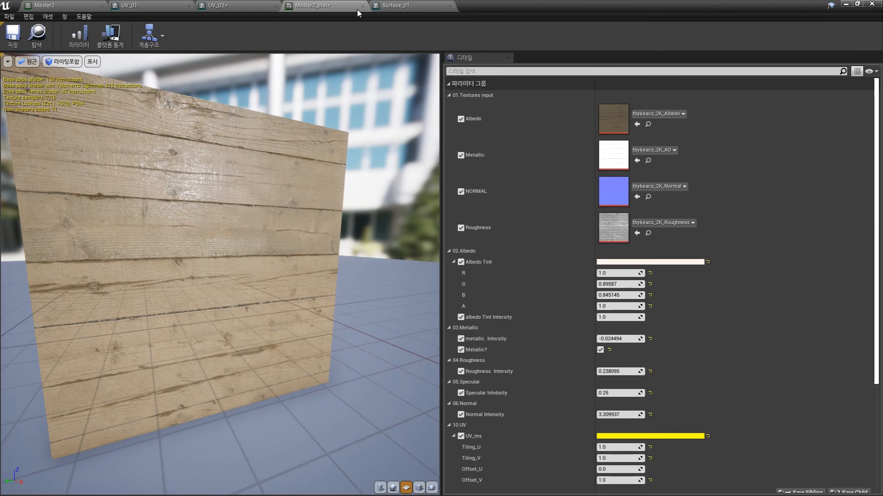
pyautogui.click(399, 5)
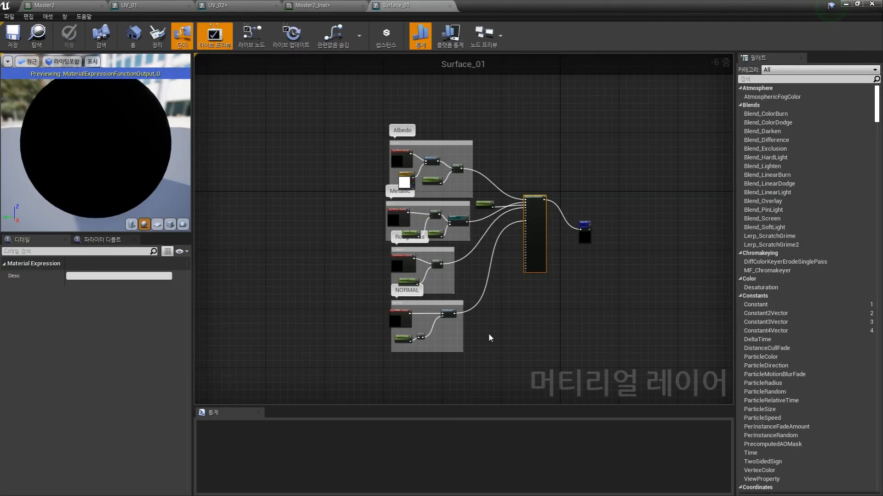
pyautogui.moveTo(344, 120); pyautogui.dragTo(482, 340)
pyautogui.moveTo(423, 142); pyautogui.dragTo(305, 101)
pyautogui.moveTo(406, 211); pyautogui.dragTo(457, 194, button='right')
pyautogui.scroll(2, 463, 200)
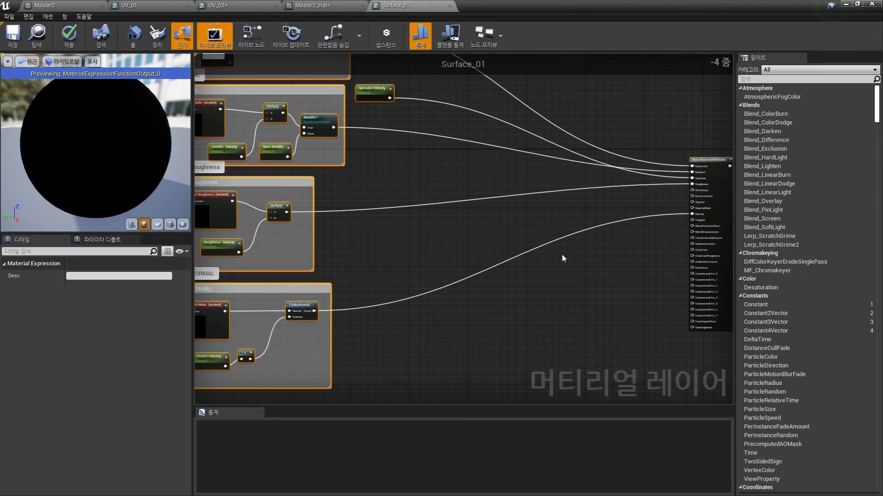
# Examine the inputs of the MakeMaterialAttributes node in Surface_01, both the connected and the unused ones
pyautogui.moveTo(615, 261); pyautogui.dragTo(483, 200, button='right')
pyautogui.scroll(3, 562, 180)
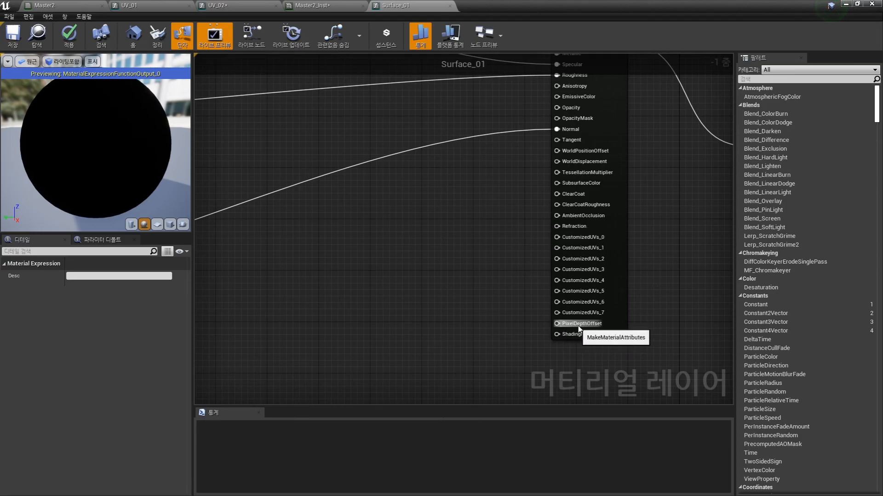
pyautogui.moveTo(523, 263); pyautogui.dragTo(539, 326, button='right')
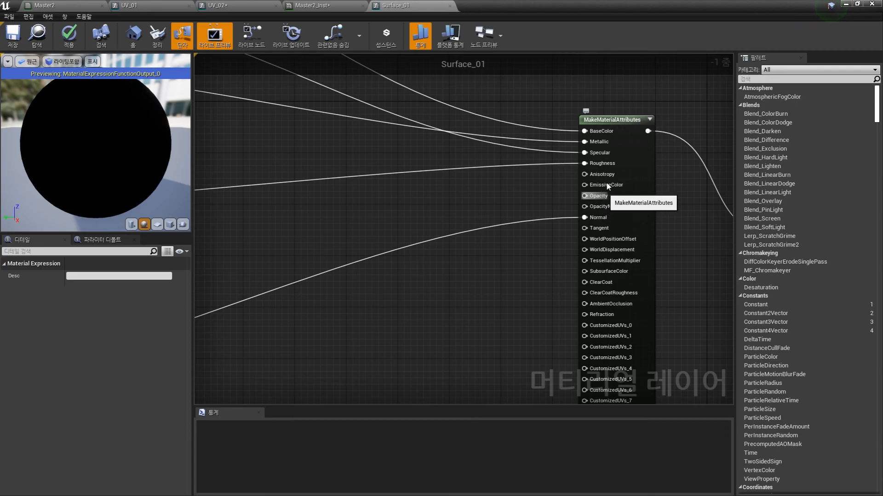
pyautogui.moveTo(618, 130); pyautogui.dragTo(592, 131)
pyautogui.scroll(-4, 532, 199)
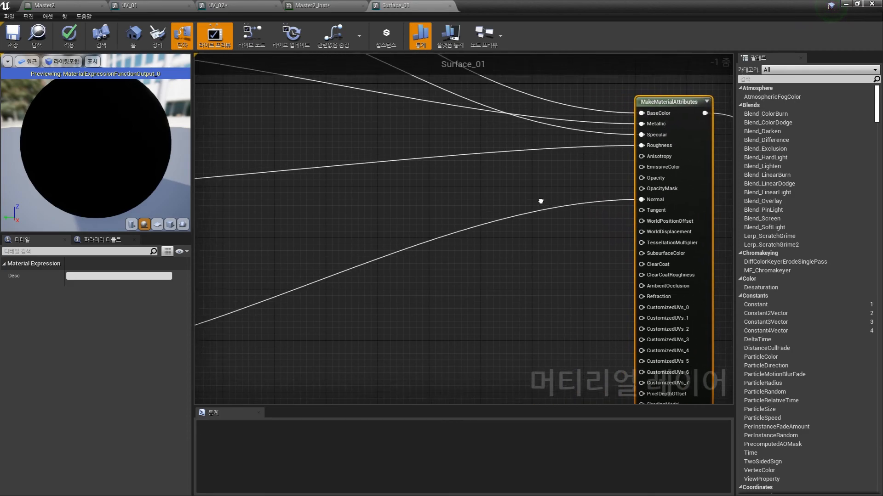
pyautogui.moveTo(501, 203); pyautogui.dragTo(540, 225, button='right')
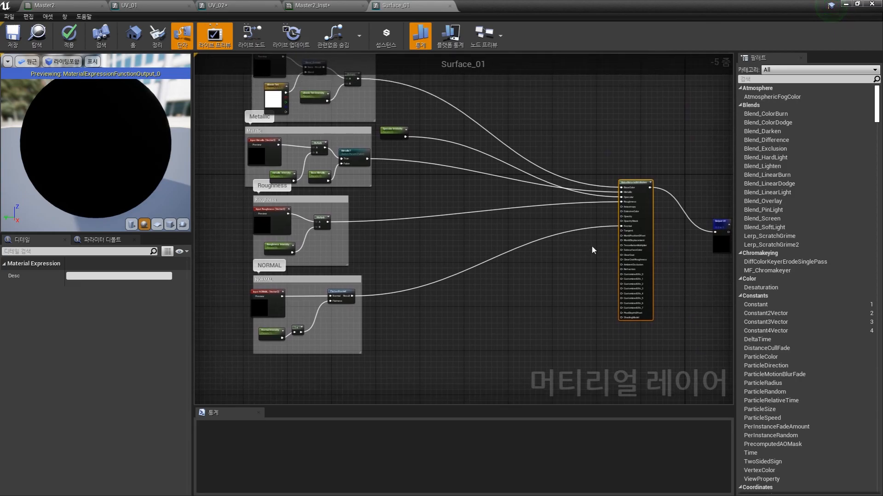
pyautogui.scroll(5, 592, 250)
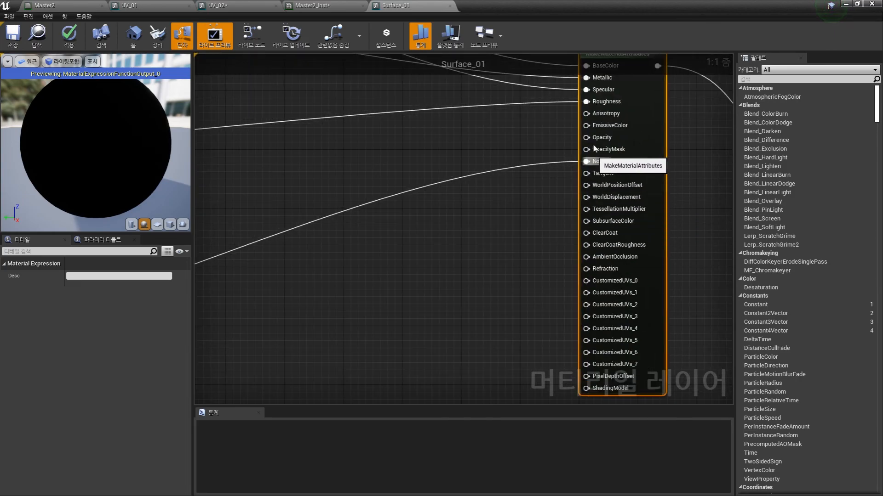
pyautogui.scroll(-5, 486, 213)
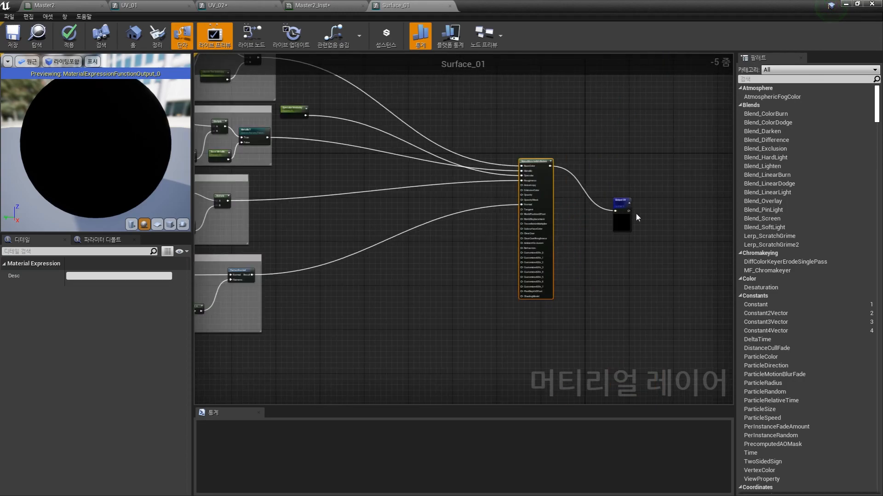
# Place the Output UV node beside the MakeMaterialAttributes output and review the complete Surface_01 network
pyautogui.moveTo(621, 205); pyautogui.dragTo(599, 163)
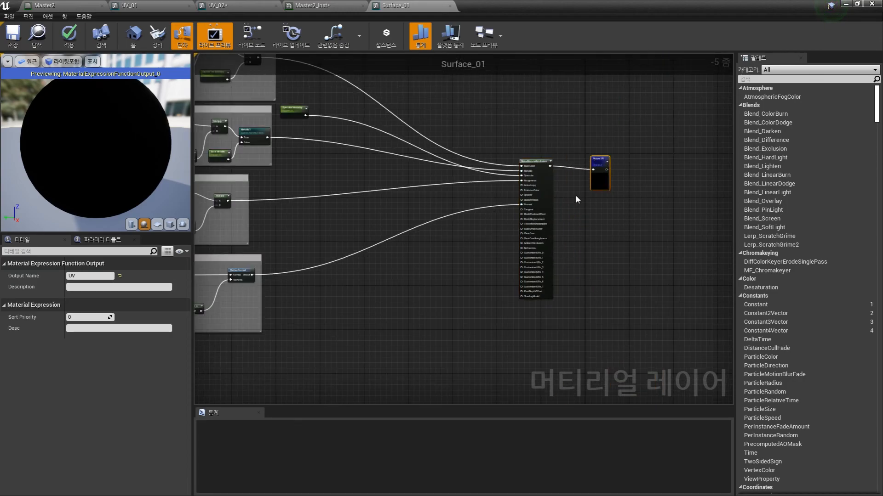
pyautogui.scroll(-2, 436, 190)
pyautogui.moveTo(436, 189)
pyautogui.mouseDown(button='right')
pyautogui.moveTo(502, 190)
pyautogui.moveTo(539, 227)
pyautogui.mouseUp(button='right')
pyautogui.moveTo(336, 119); pyautogui.dragTo(658, 315)
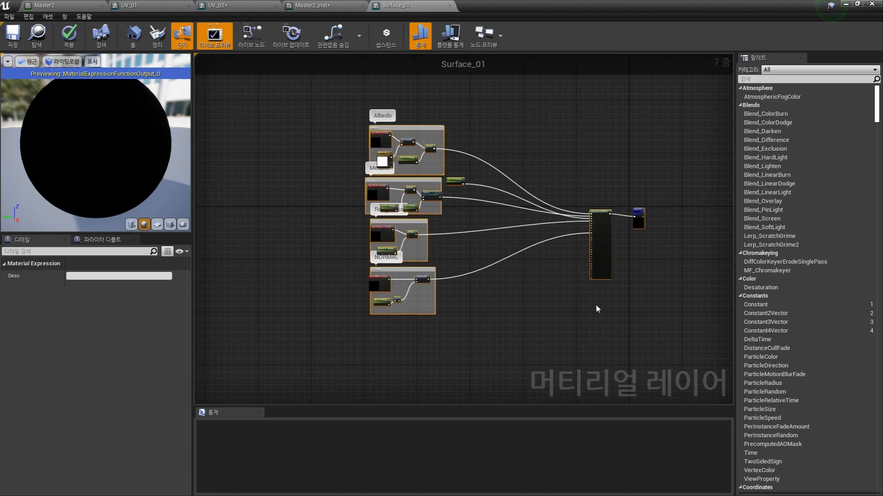
pyautogui.click(553, 286)
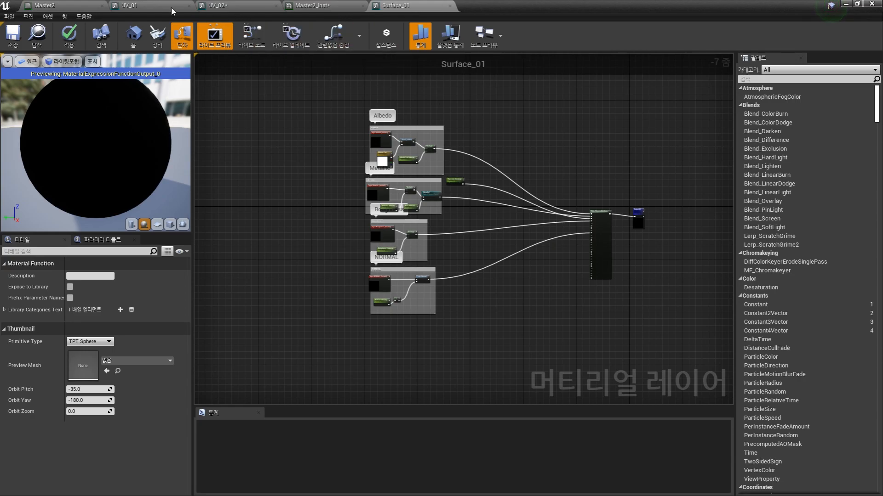
# Return to the Master2 graph to view the compact UV_01, texture and Surface_01 network
pyautogui.click(91, 5)
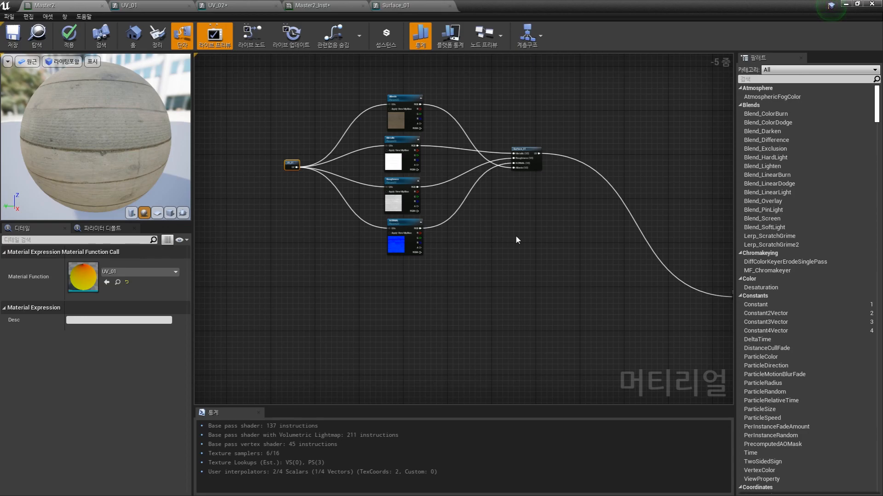
pyautogui.moveTo(484, 195); pyautogui.dragTo(507, 244, button='right')
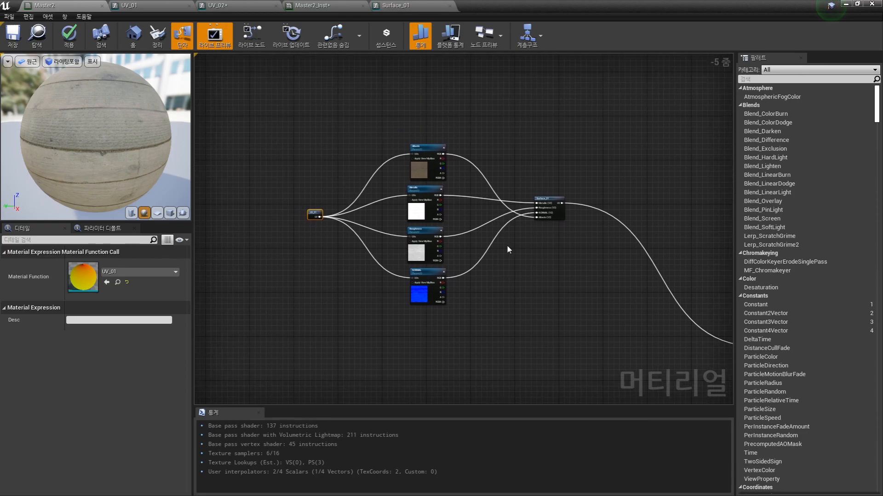